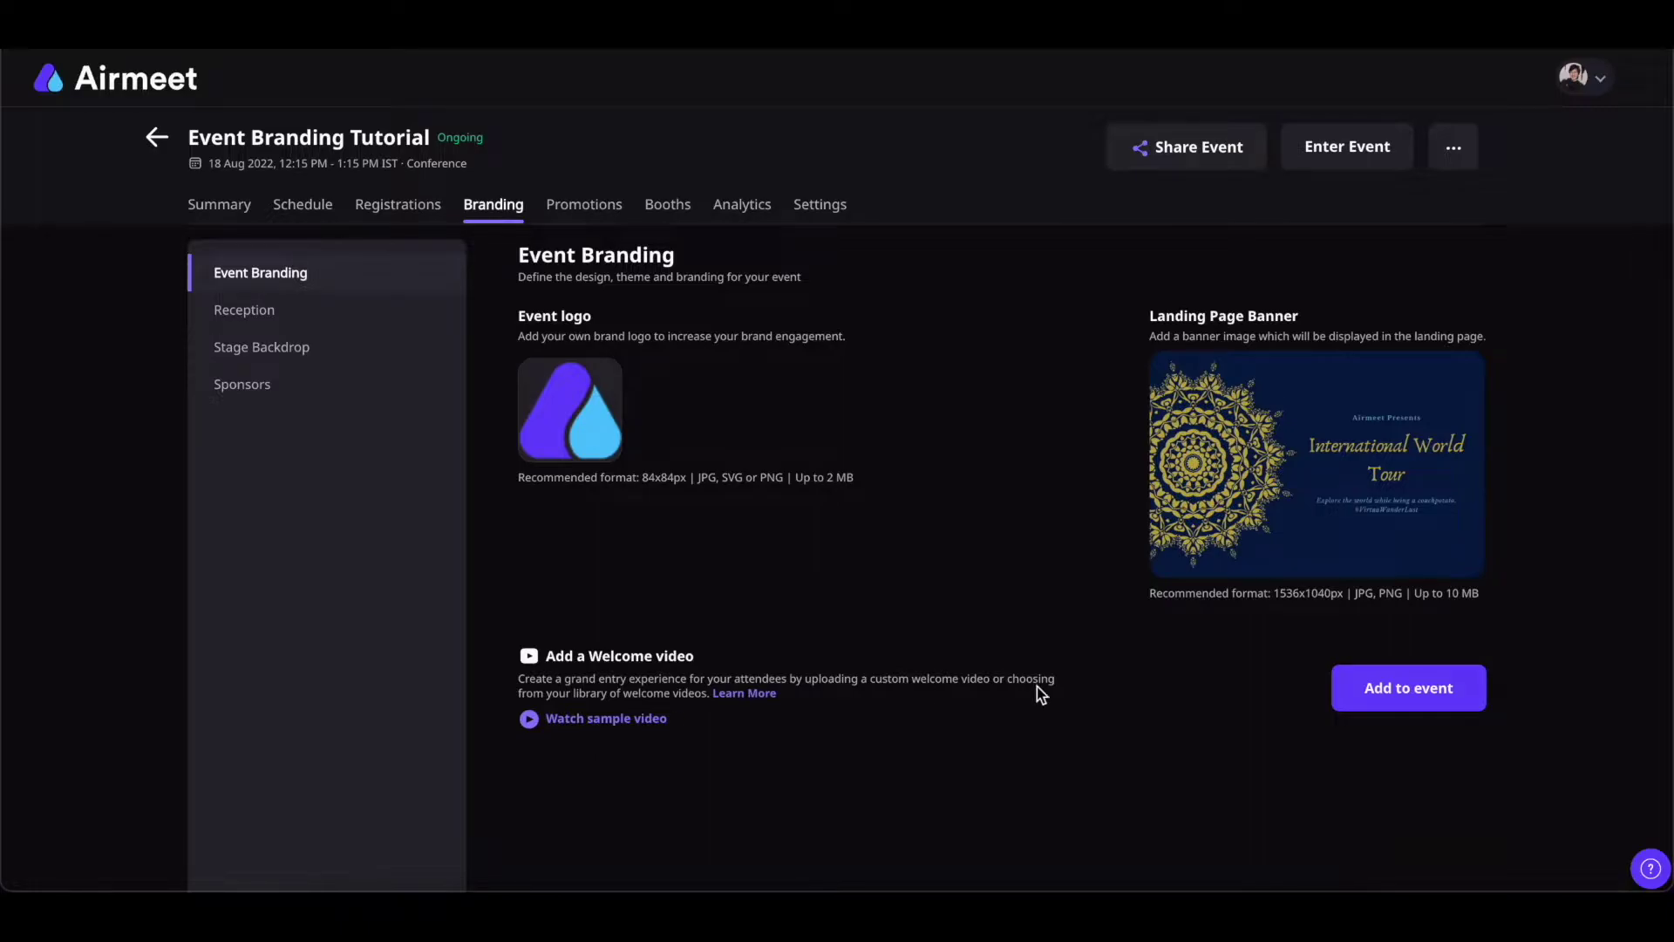
- Add the uploaded video Airmeet_Commune Walkthrough (1).mp4 as the event's welcome video with the skip option enabled
{"action": "left_click", "coordinate": [1418, 697]}
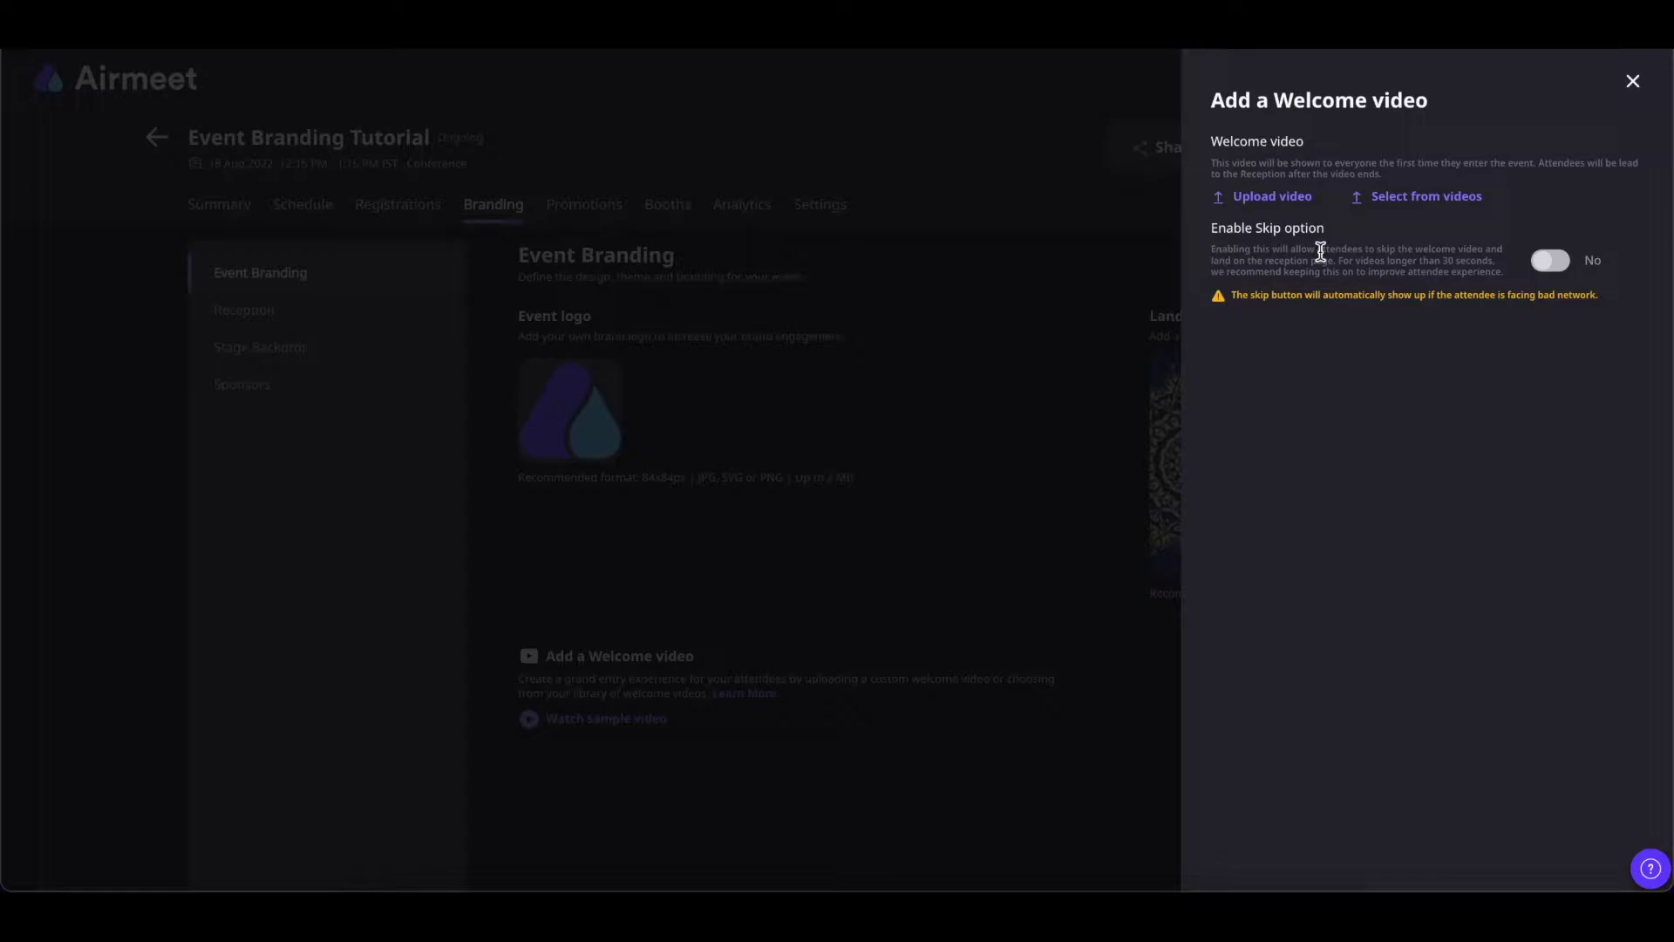
{"action": "left_click", "coordinate": [1542, 263]}
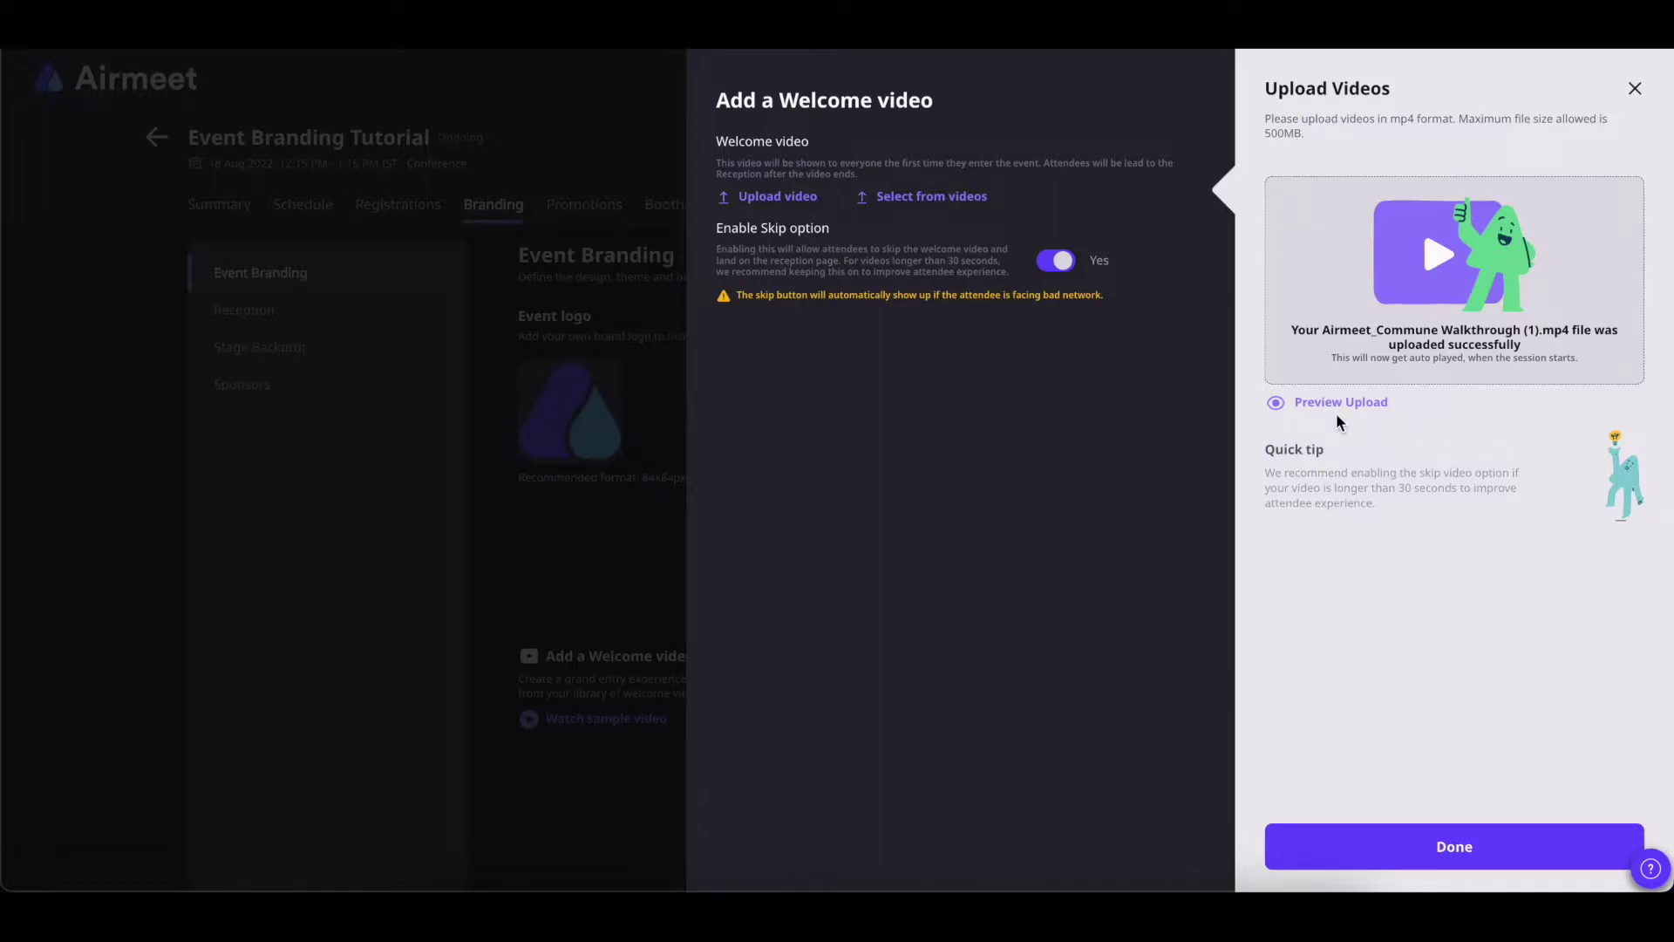
{"action": "left_click", "coordinate": [1450, 846]}
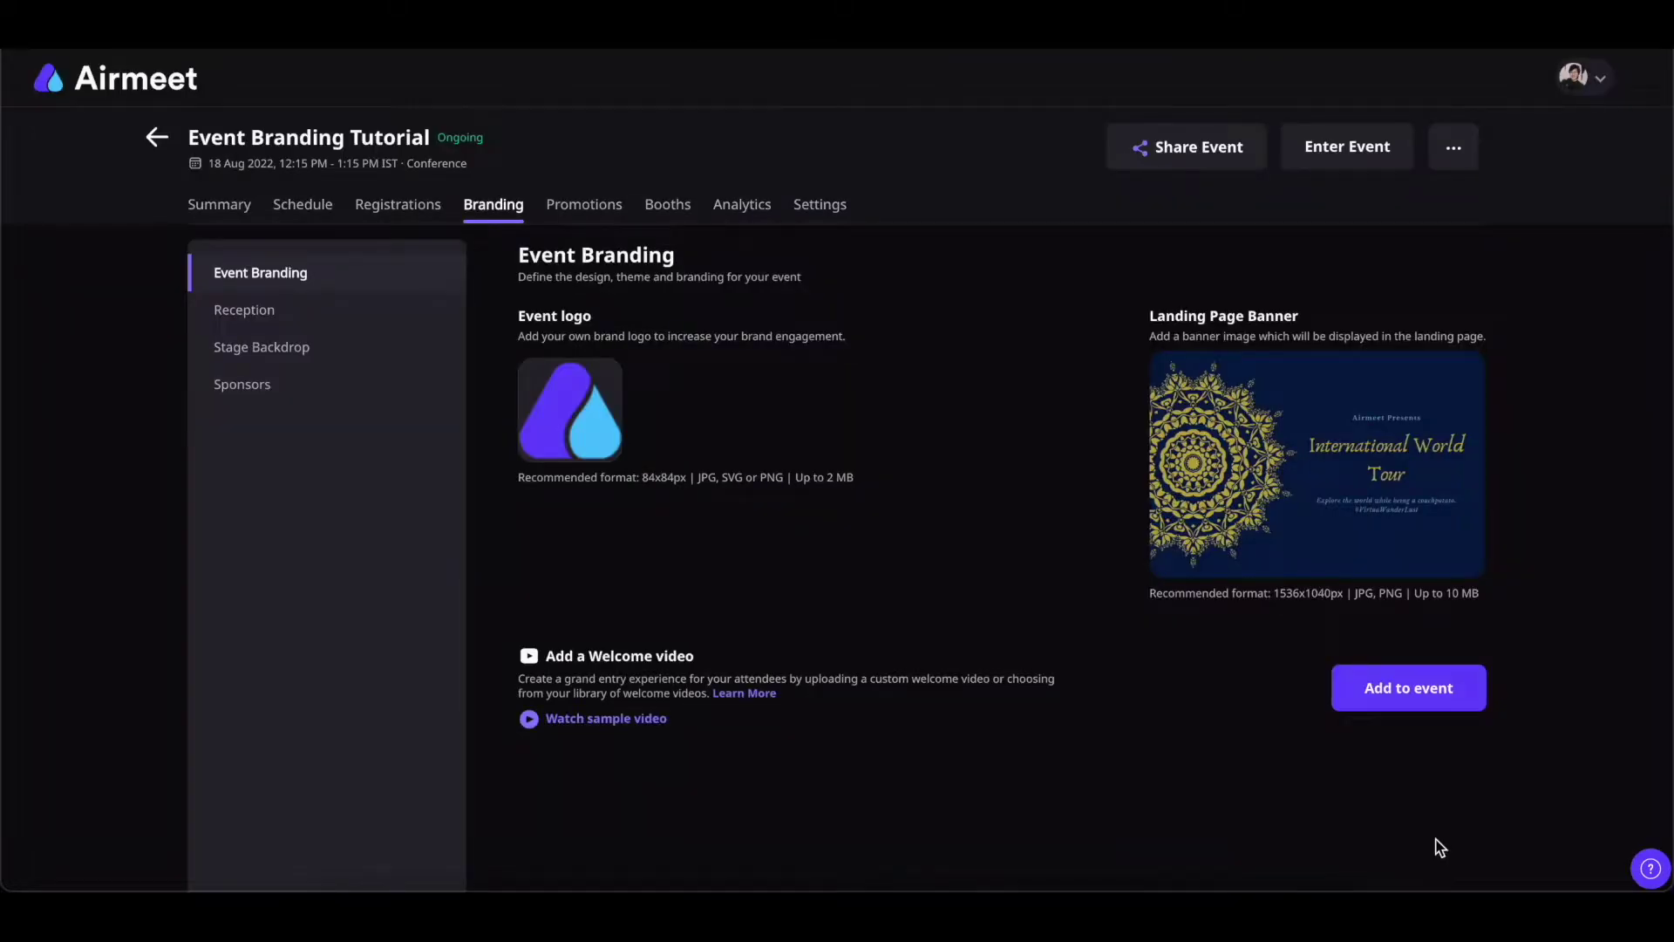
- Upload the orange "Natural Remedies" image as the banner of the default reception
{"action": "left_click", "coordinate": [296, 321]}
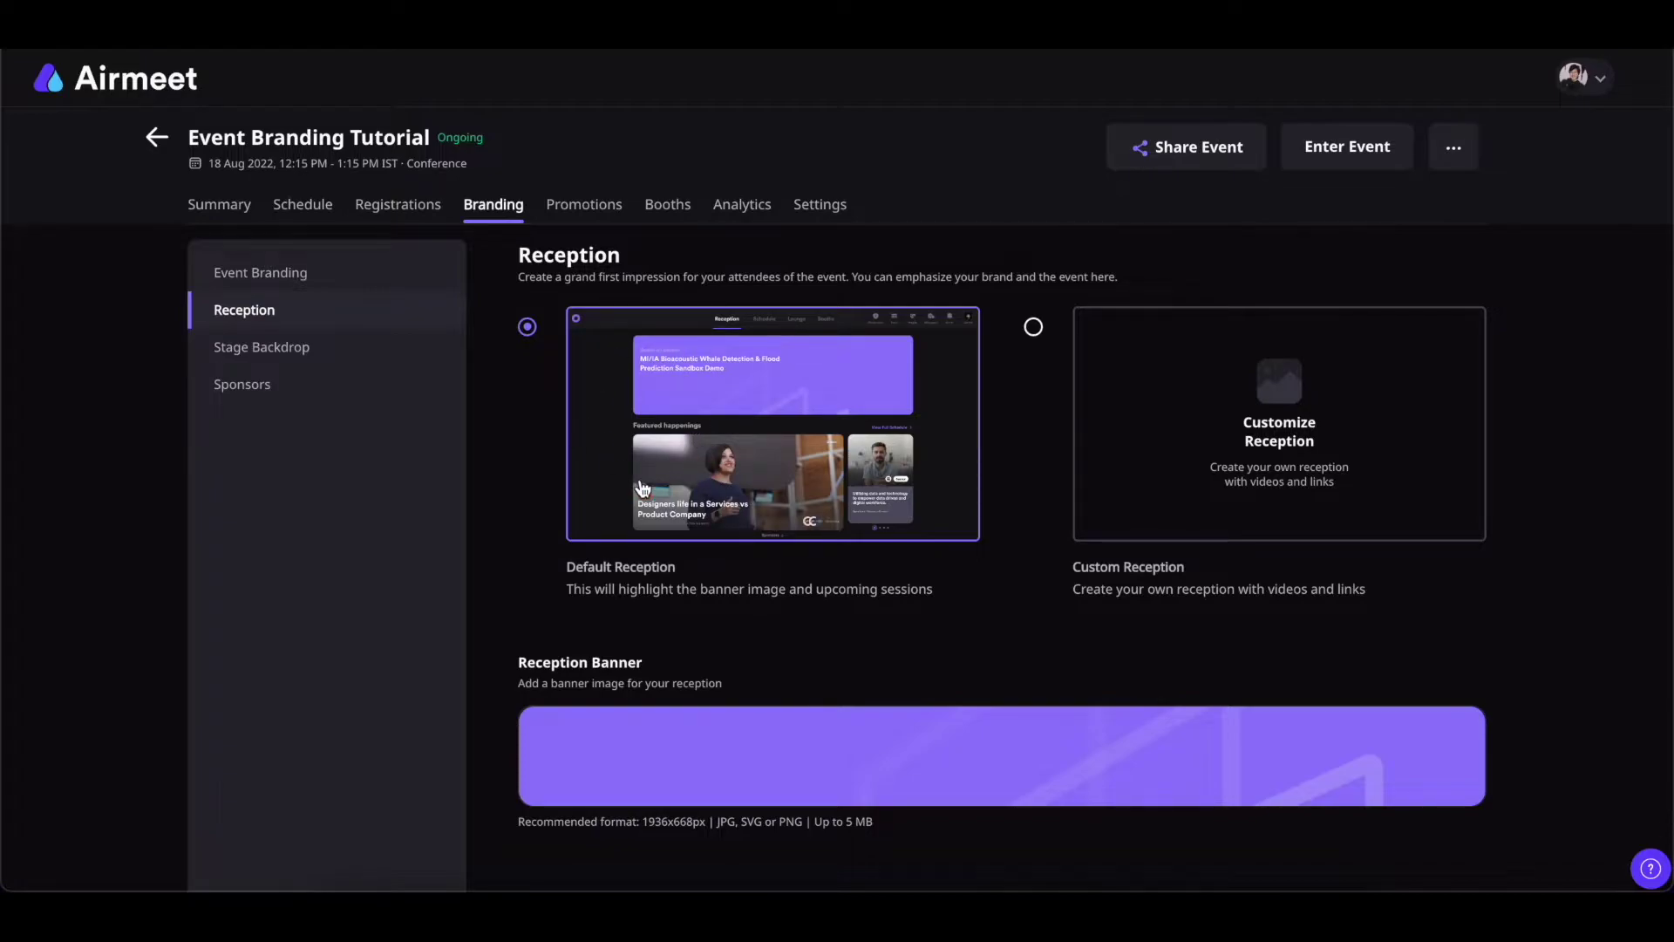
{"action": "mouse_move", "coordinate": [756, 734]}
{"action": "mouse_move", "coordinate": [938, 777]}
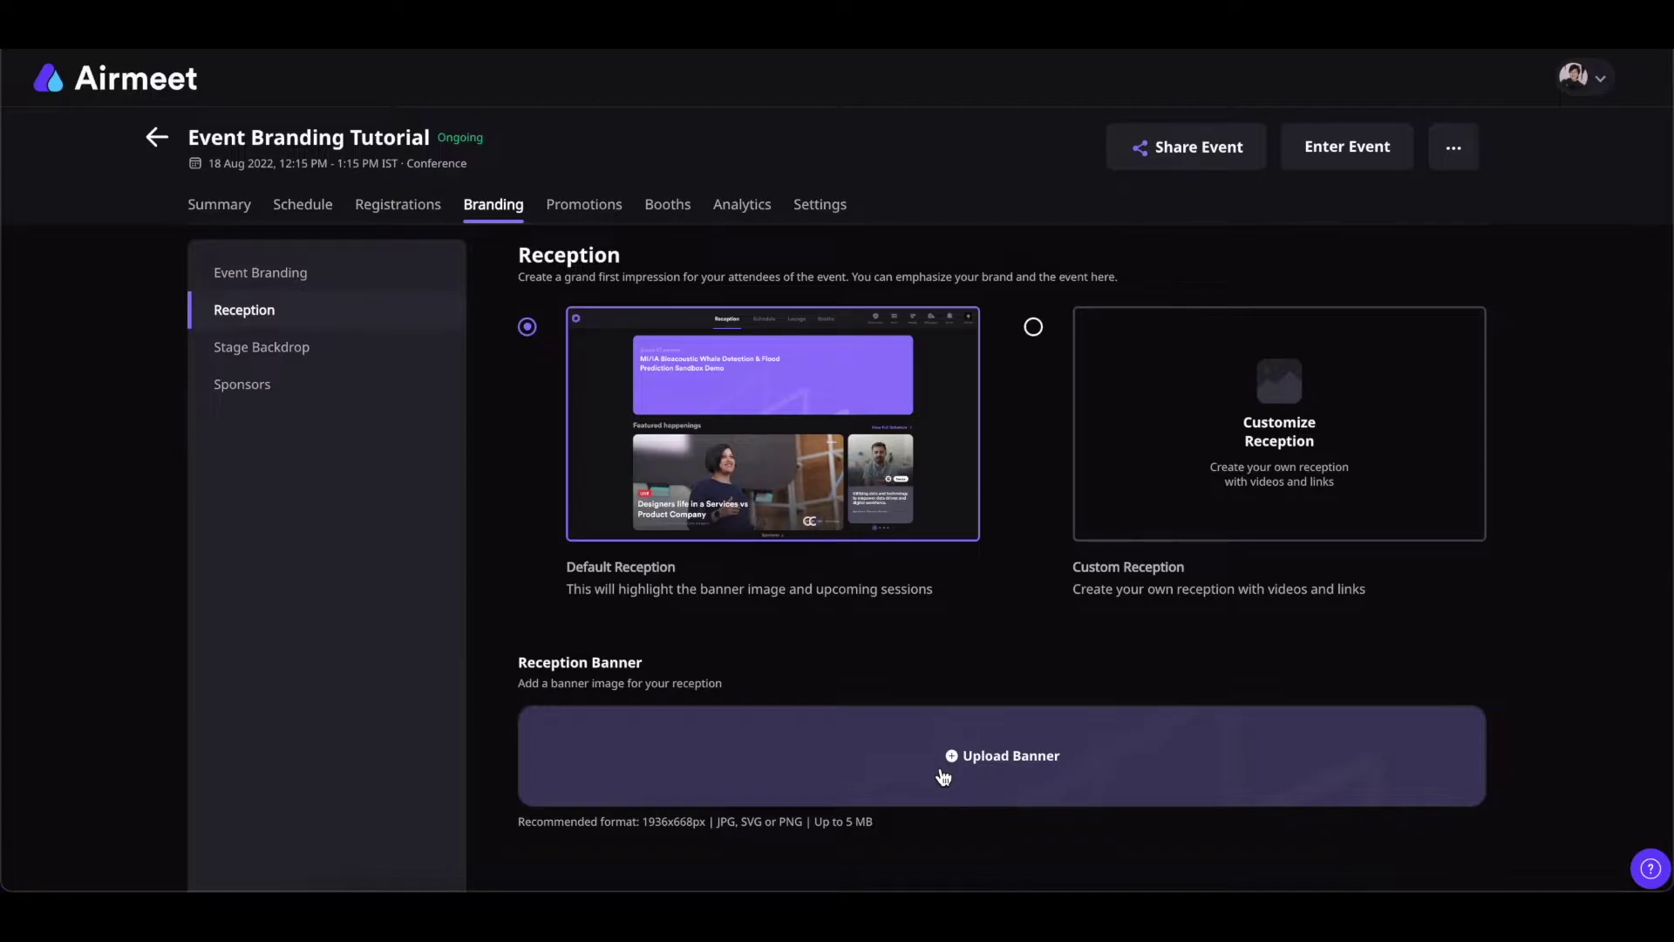
{"action": "left_click", "coordinate": [975, 762]}
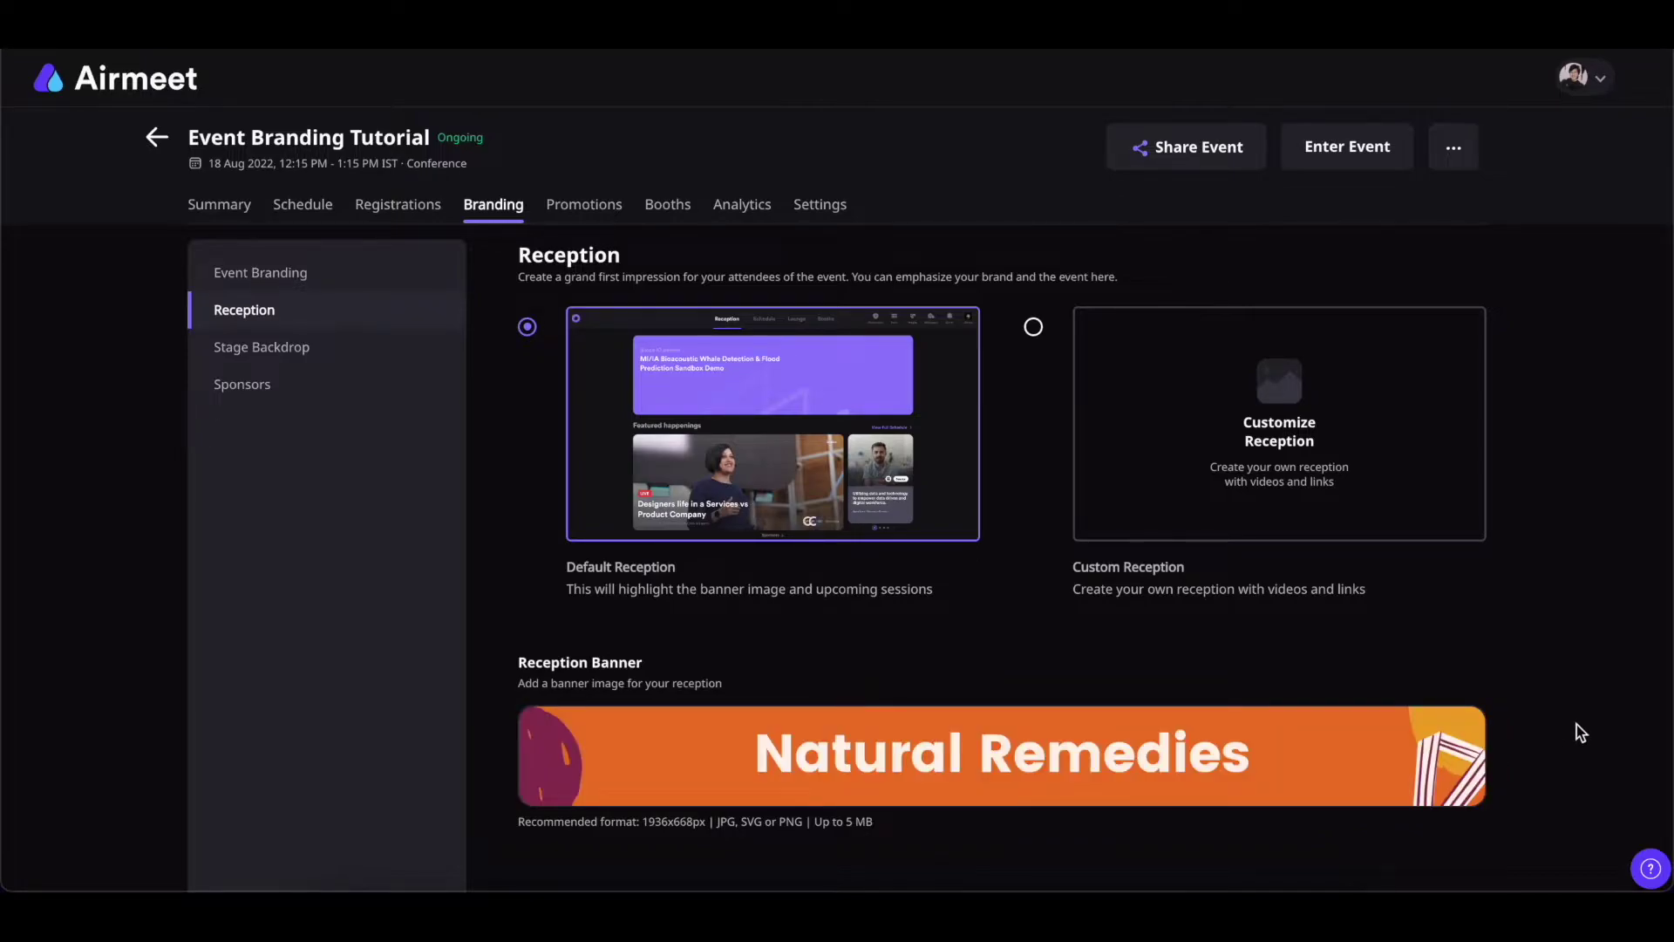
- Build a custom reception with a background image, a video and links over the Schedule and Booths cards, then save and preview it
{"action": "mouse_move", "coordinate": [1264, 743]}
{"action": "left_click", "coordinate": [1033, 327]}
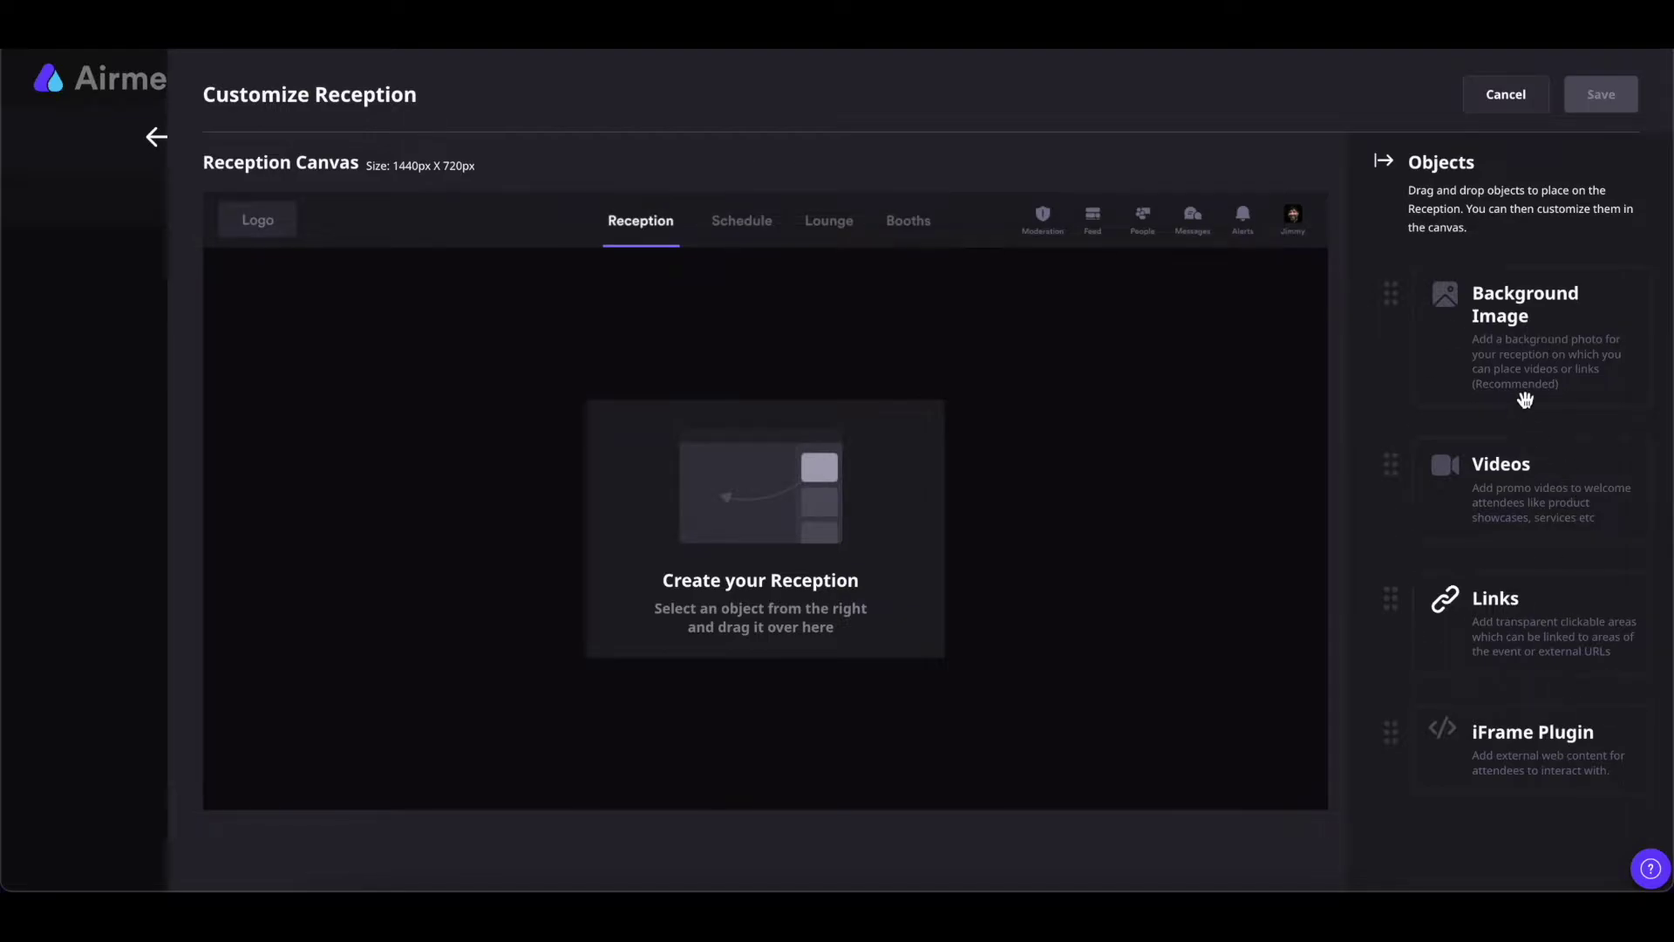
{"action": "left_click_drag", "start_coordinate": [1519, 360], "coordinate": [809, 432]}
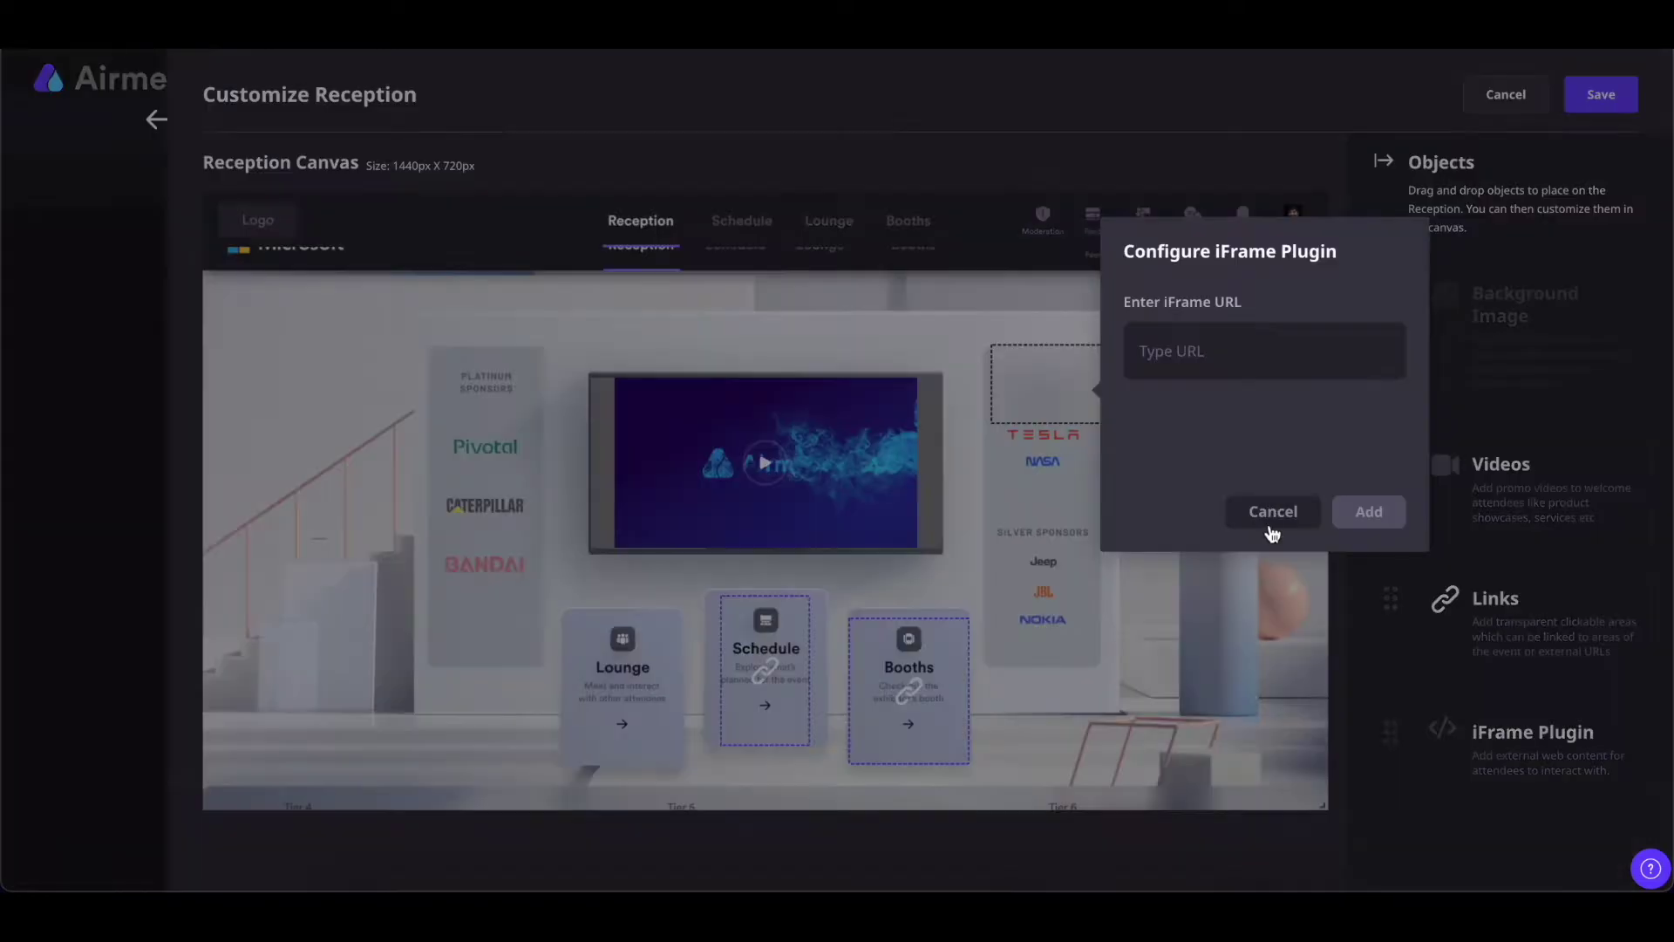
{"action": "left_click", "coordinate": [1271, 525]}
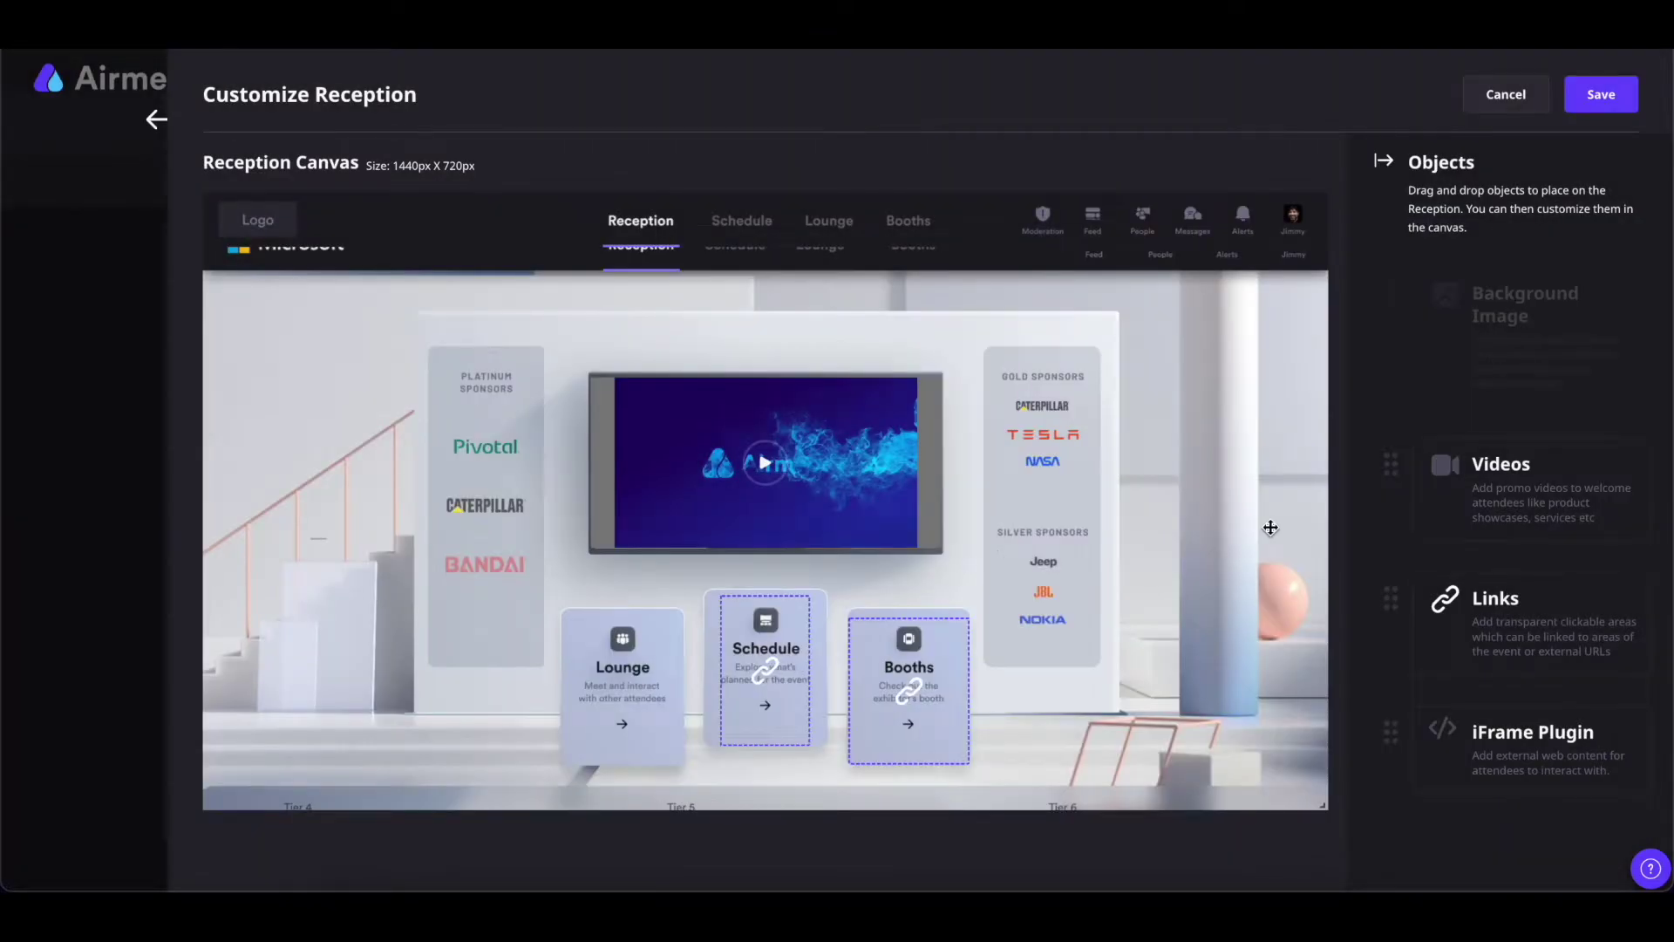
{"action": "left_click", "coordinate": [1606, 107]}
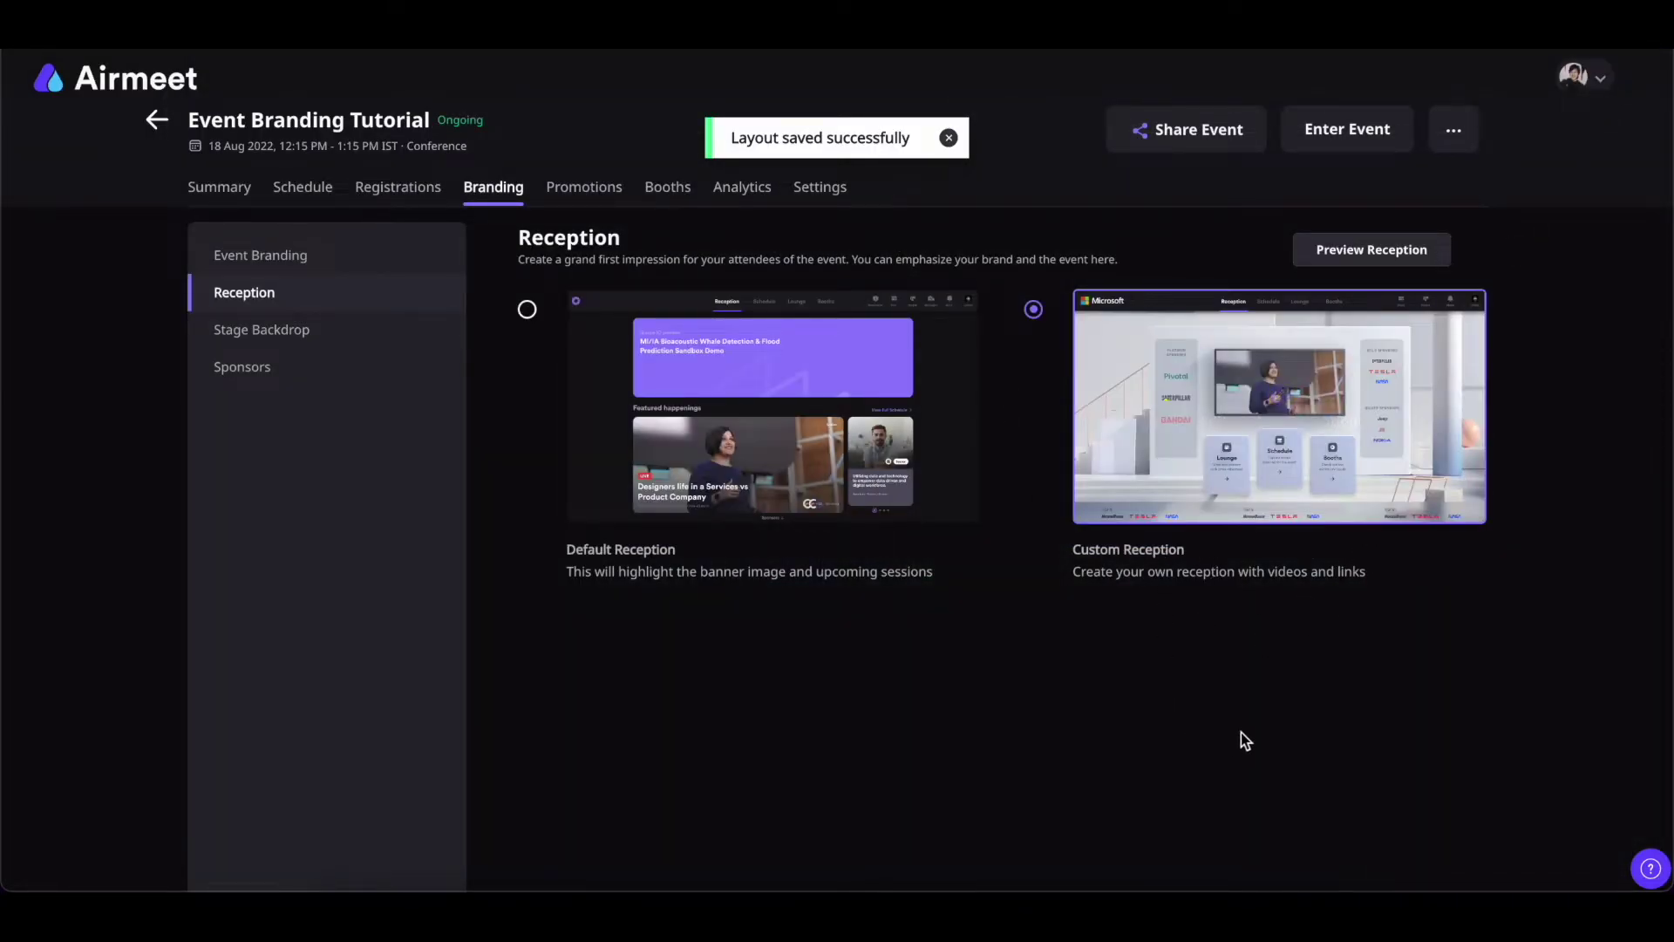
{"action": "left_click", "coordinate": [1382, 256]}
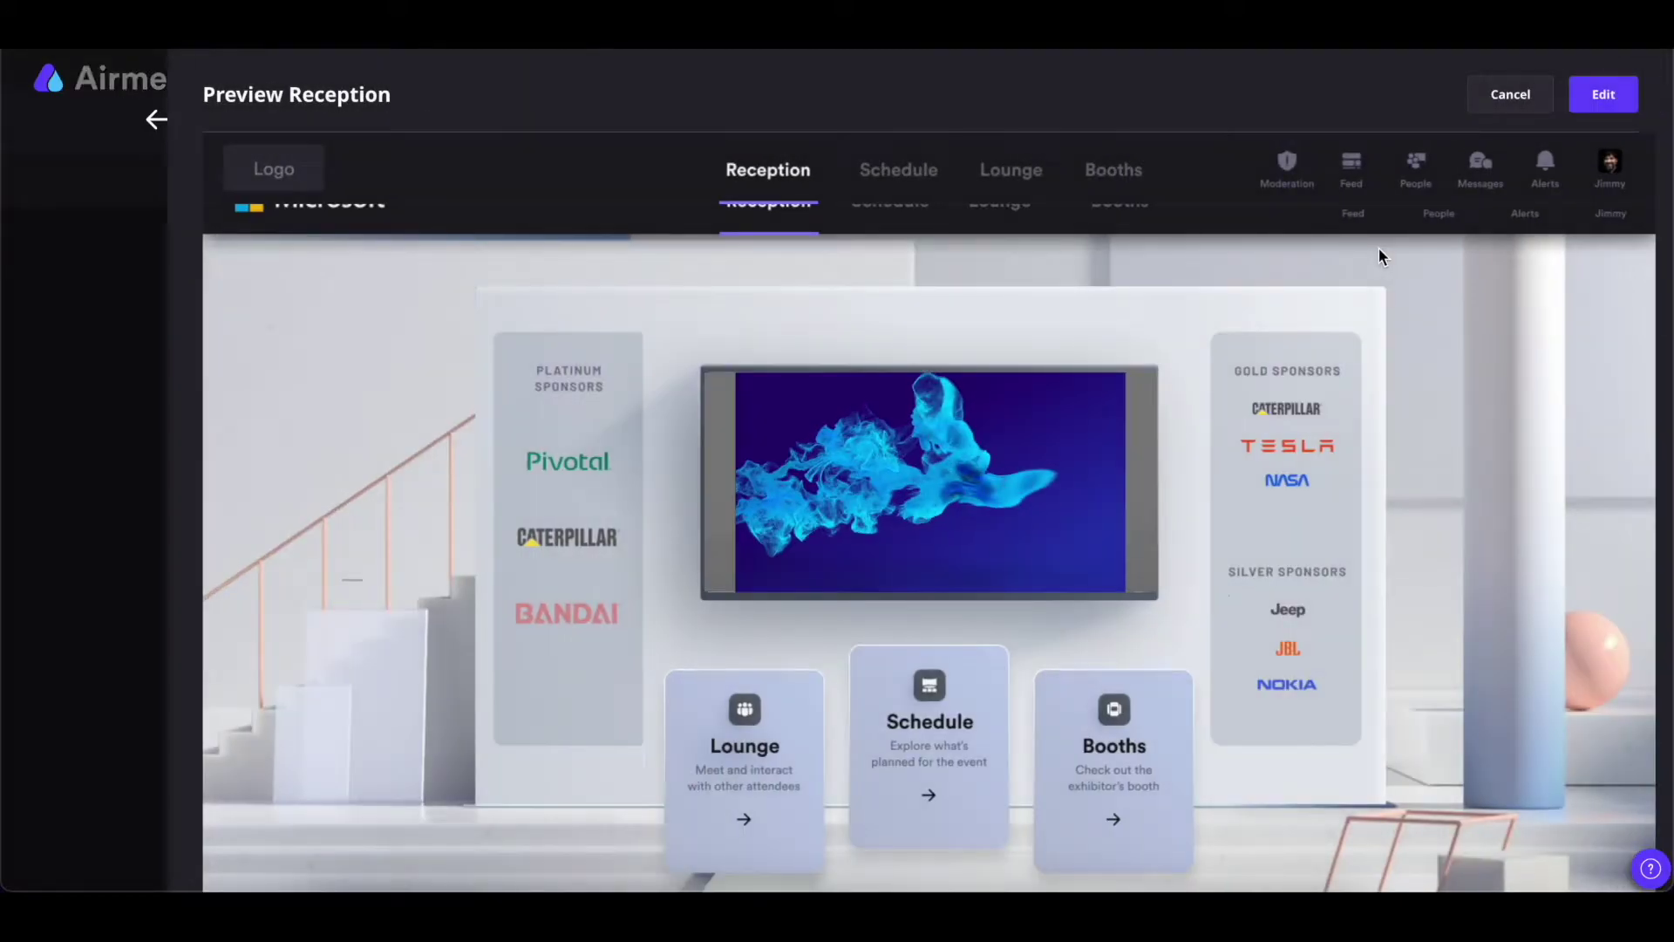
{"action": "left_click", "coordinate": [1511, 96]}
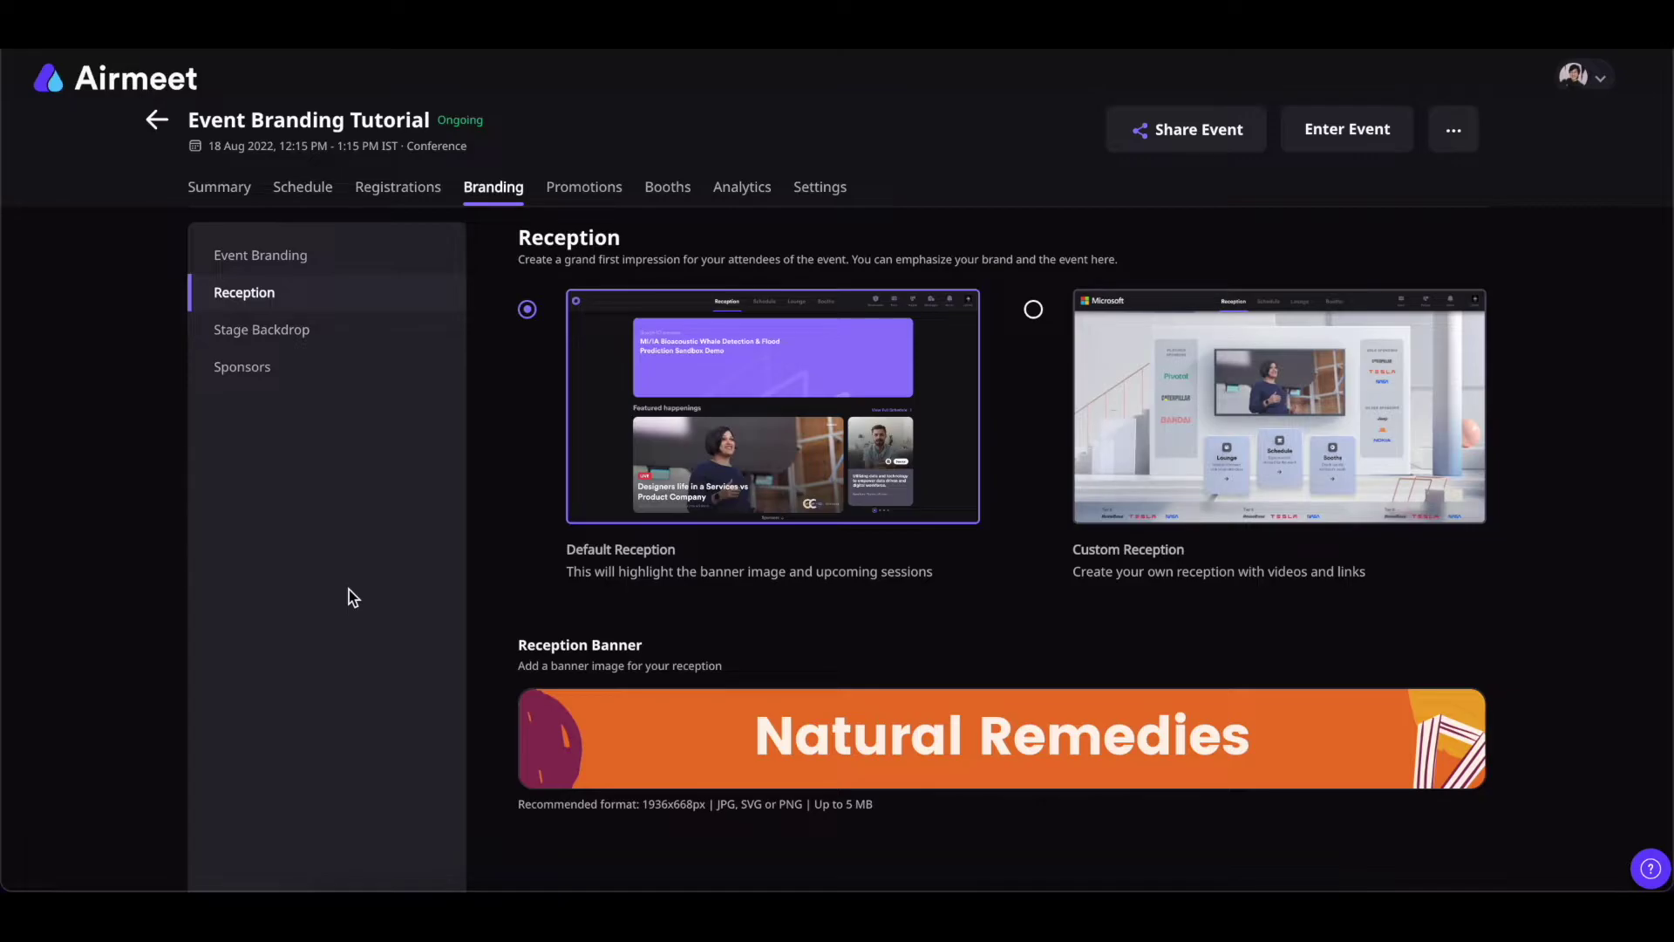
- Upload two stage backdrops: a starry dark-blue one with the Airmeet logo and a dark-blue one with pink and red diagonal streaks
{"action": "left_click", "coordinate": [280, 335]}
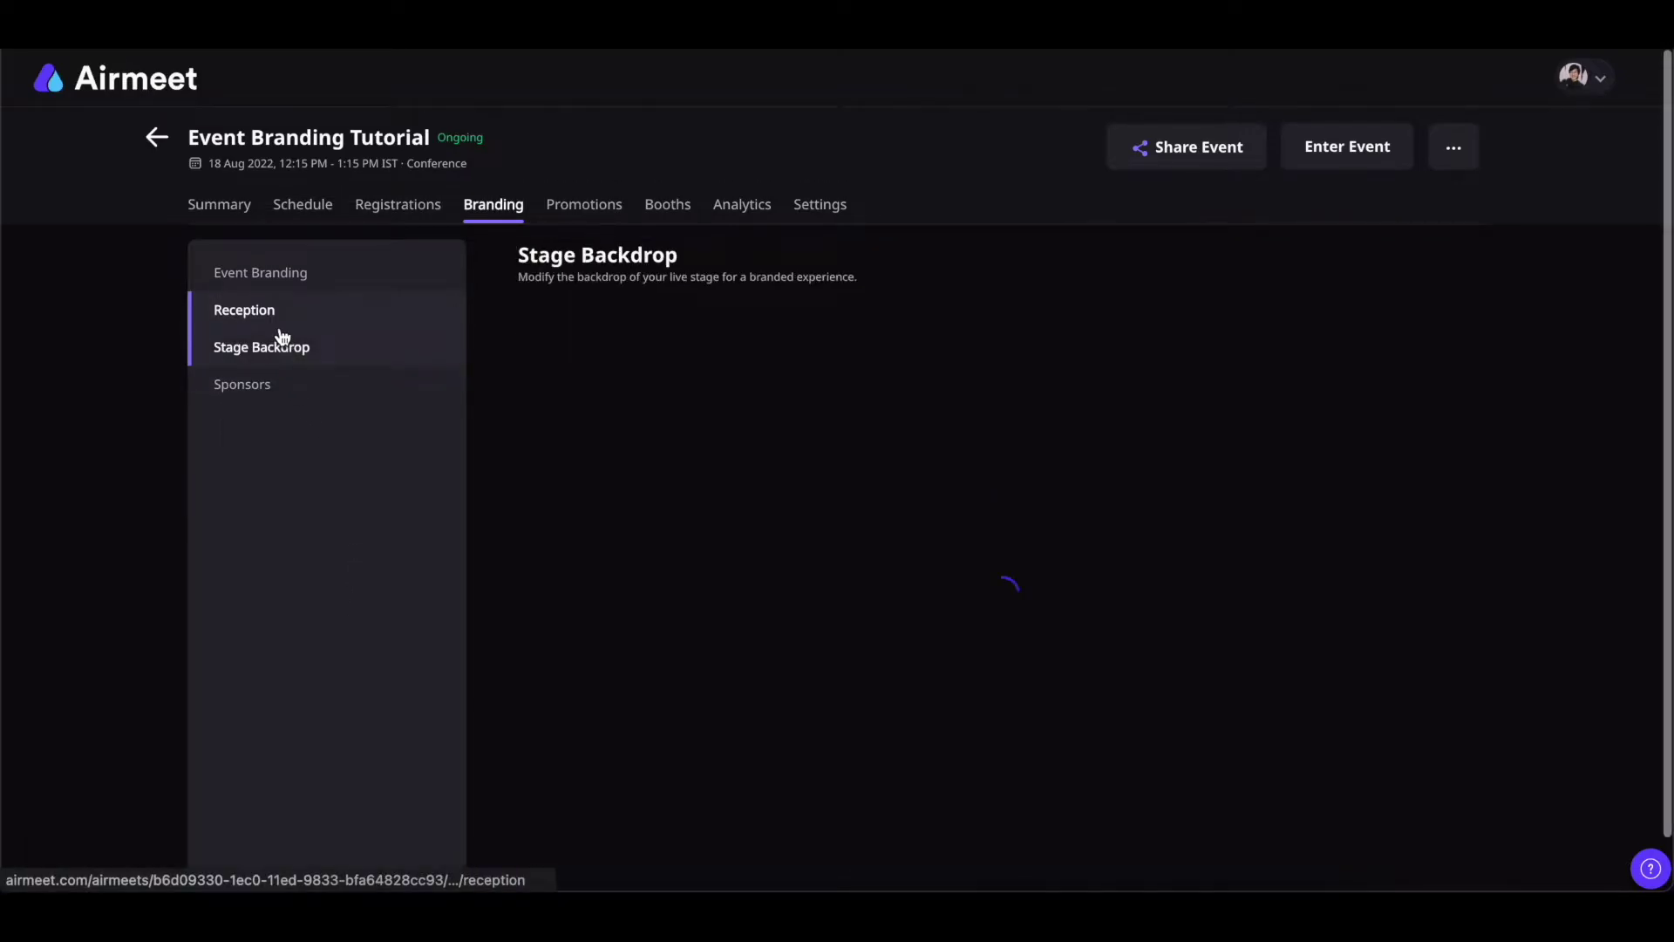
{"action": "scroll", "coordinate": [636, 639], "scroll_direction": "down", "scroll_amount": 1}
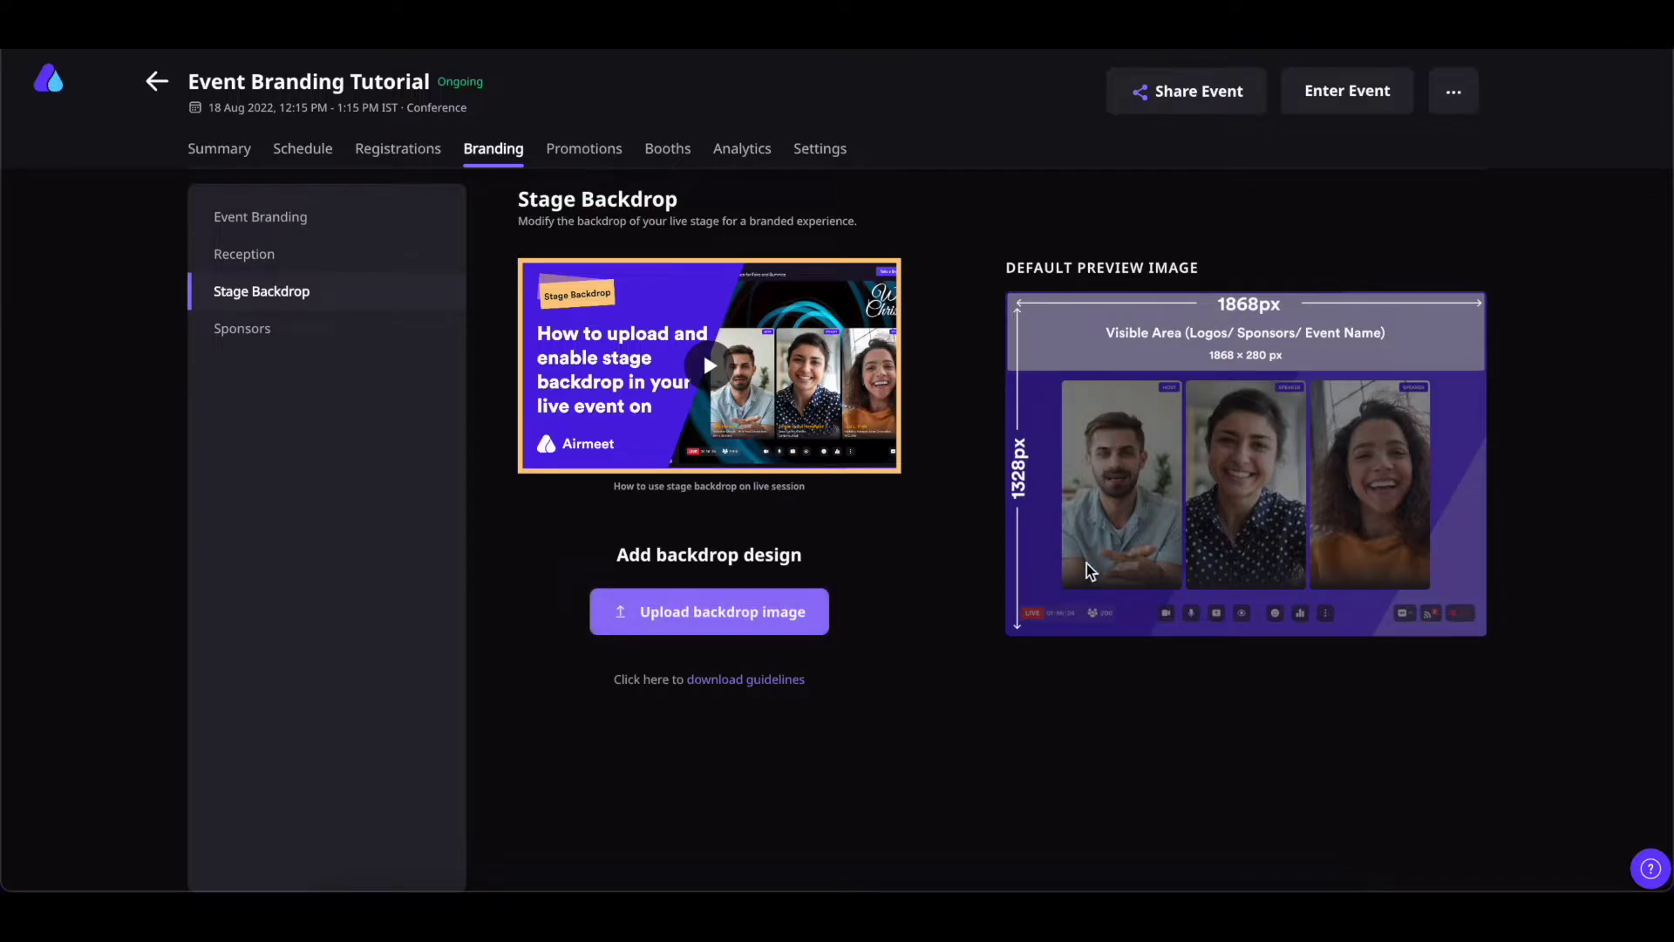
{"action": "scroll", "coordinate": [1243, 540], "scroll_direction": "up", "scroll_amount": 1}
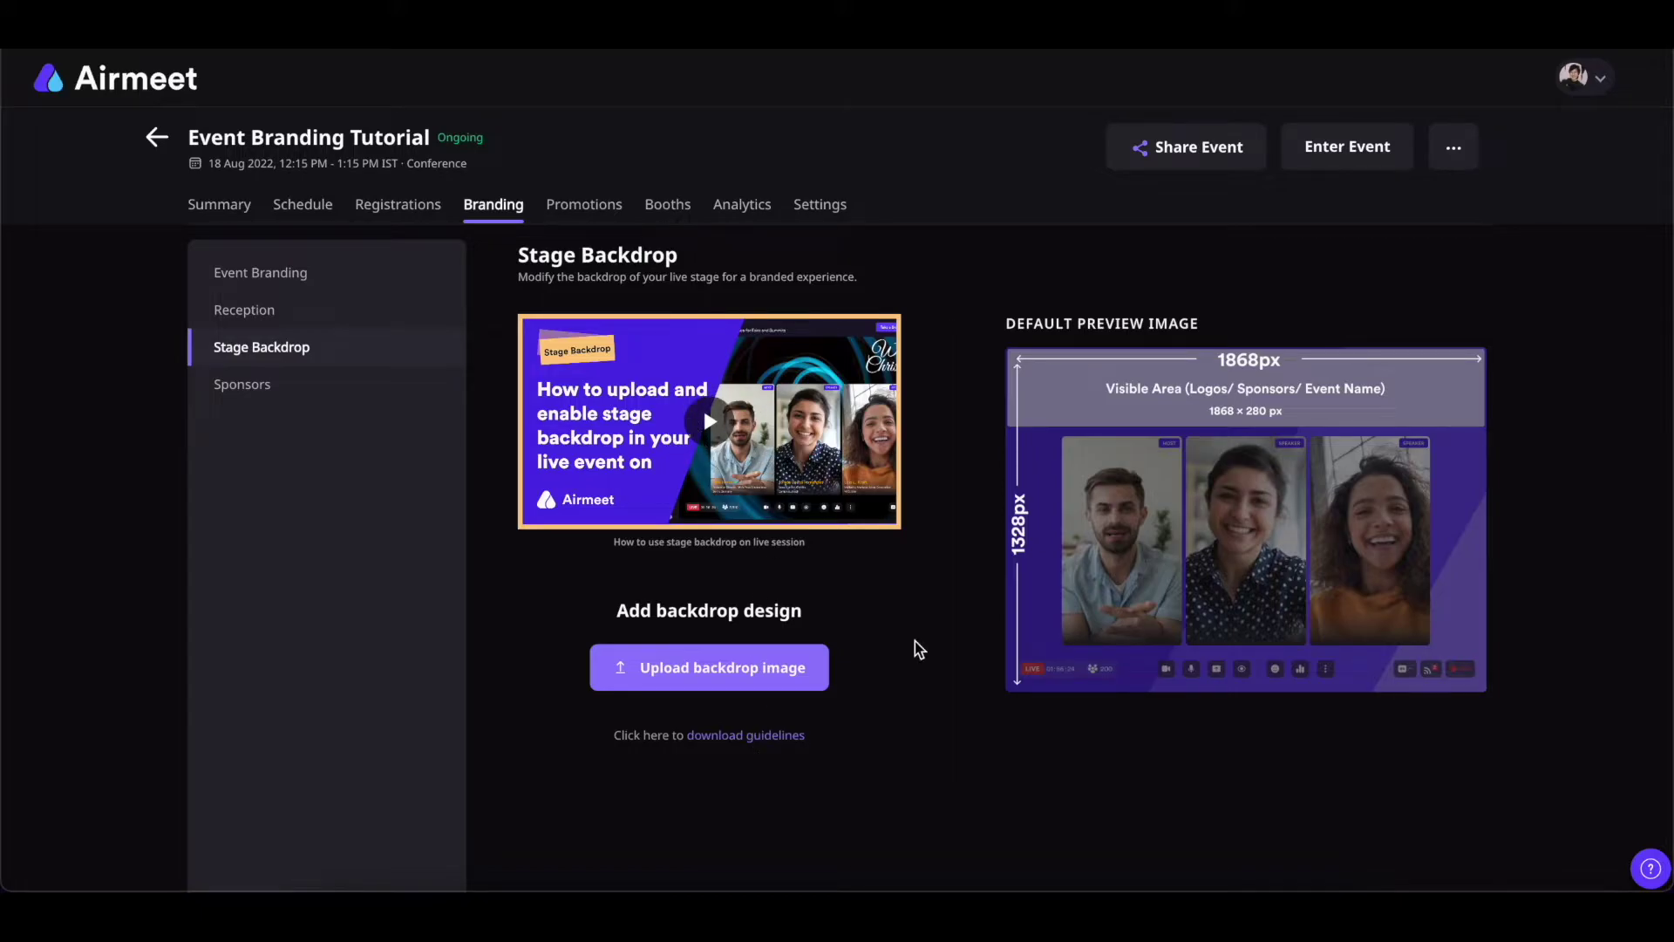
{"action": "left_click", "coordinate": [748, 676]}
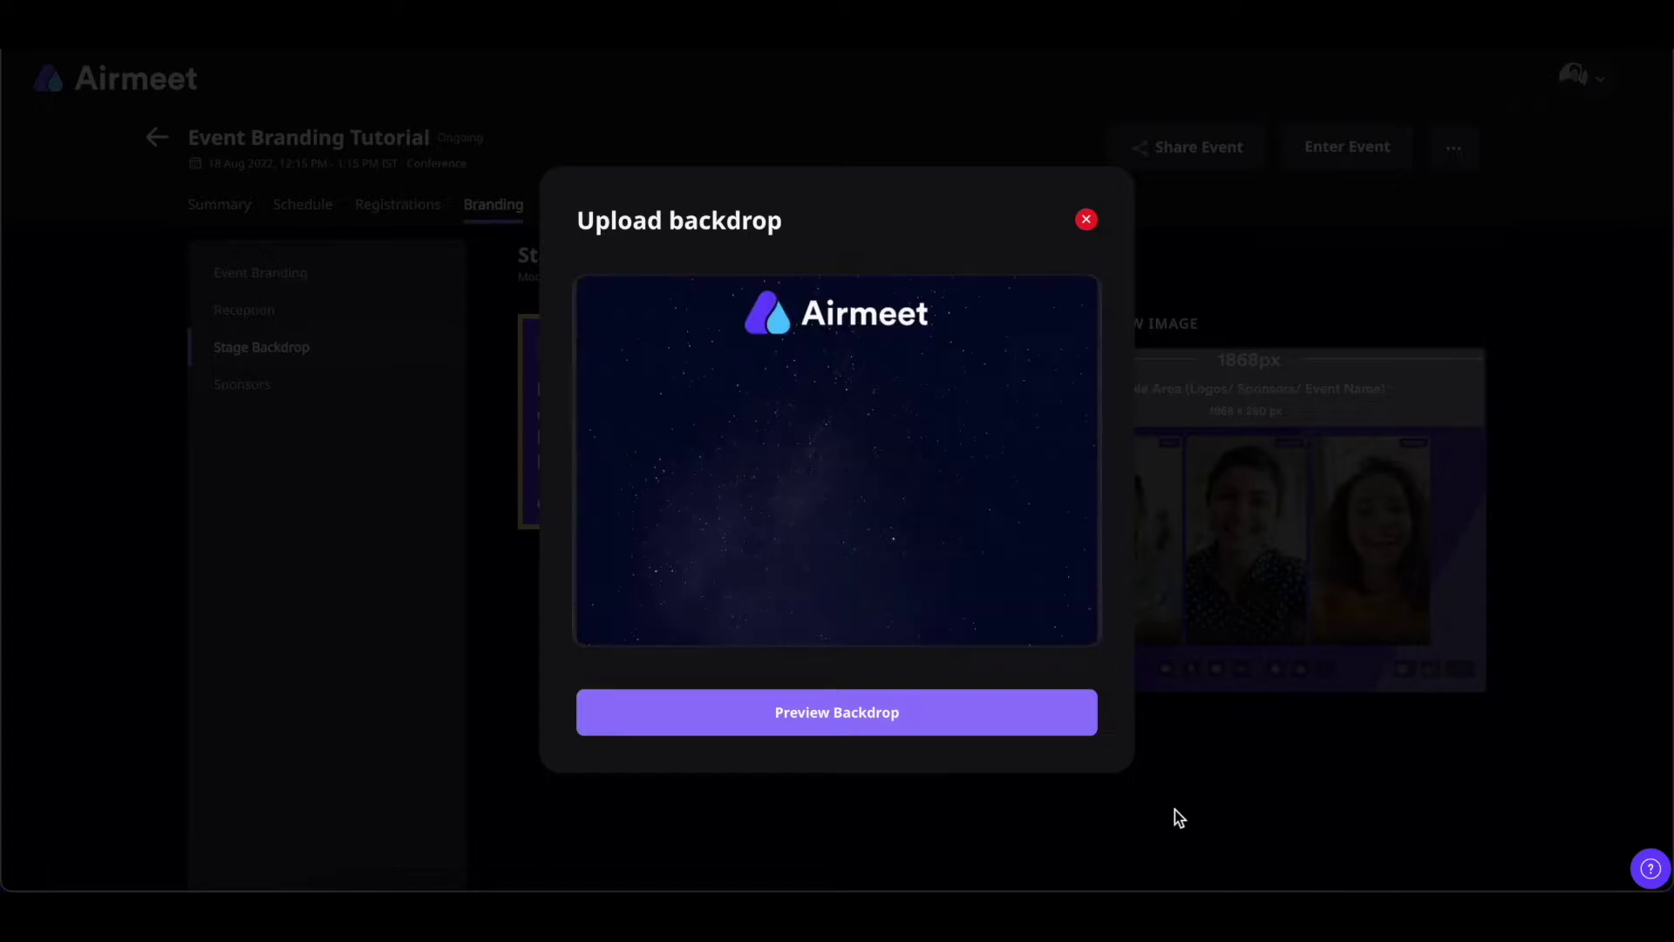
{"action": "left_click", "coordinate": [851, 729]}
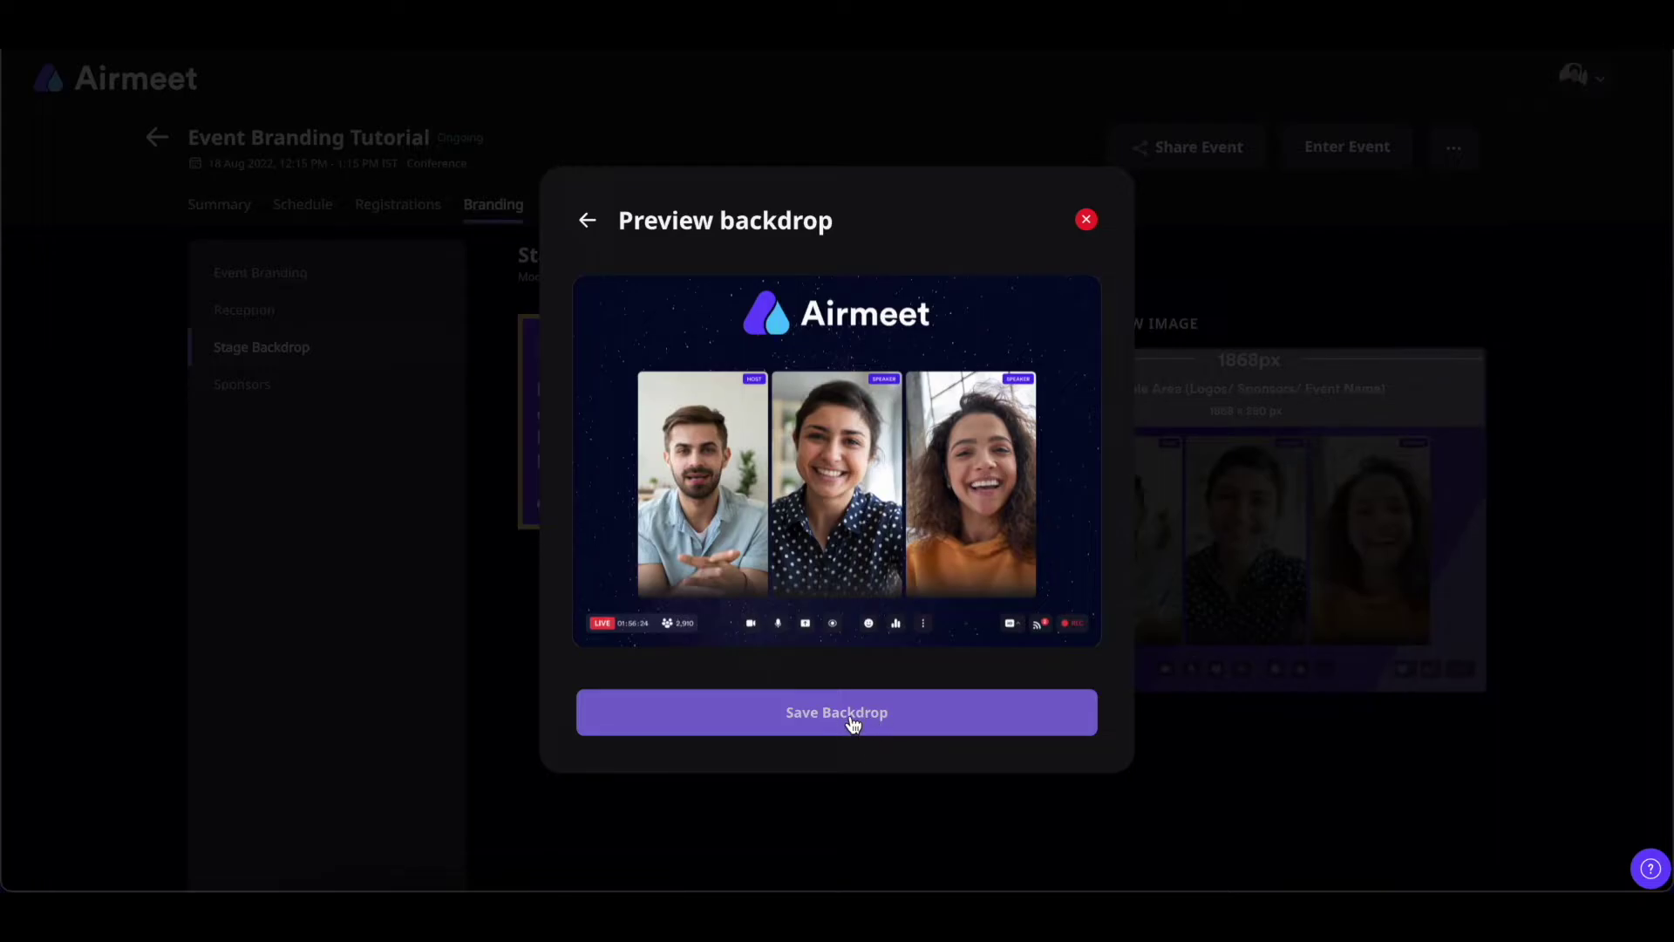
{"action": "left_click", "coordinate": [854, 725]}
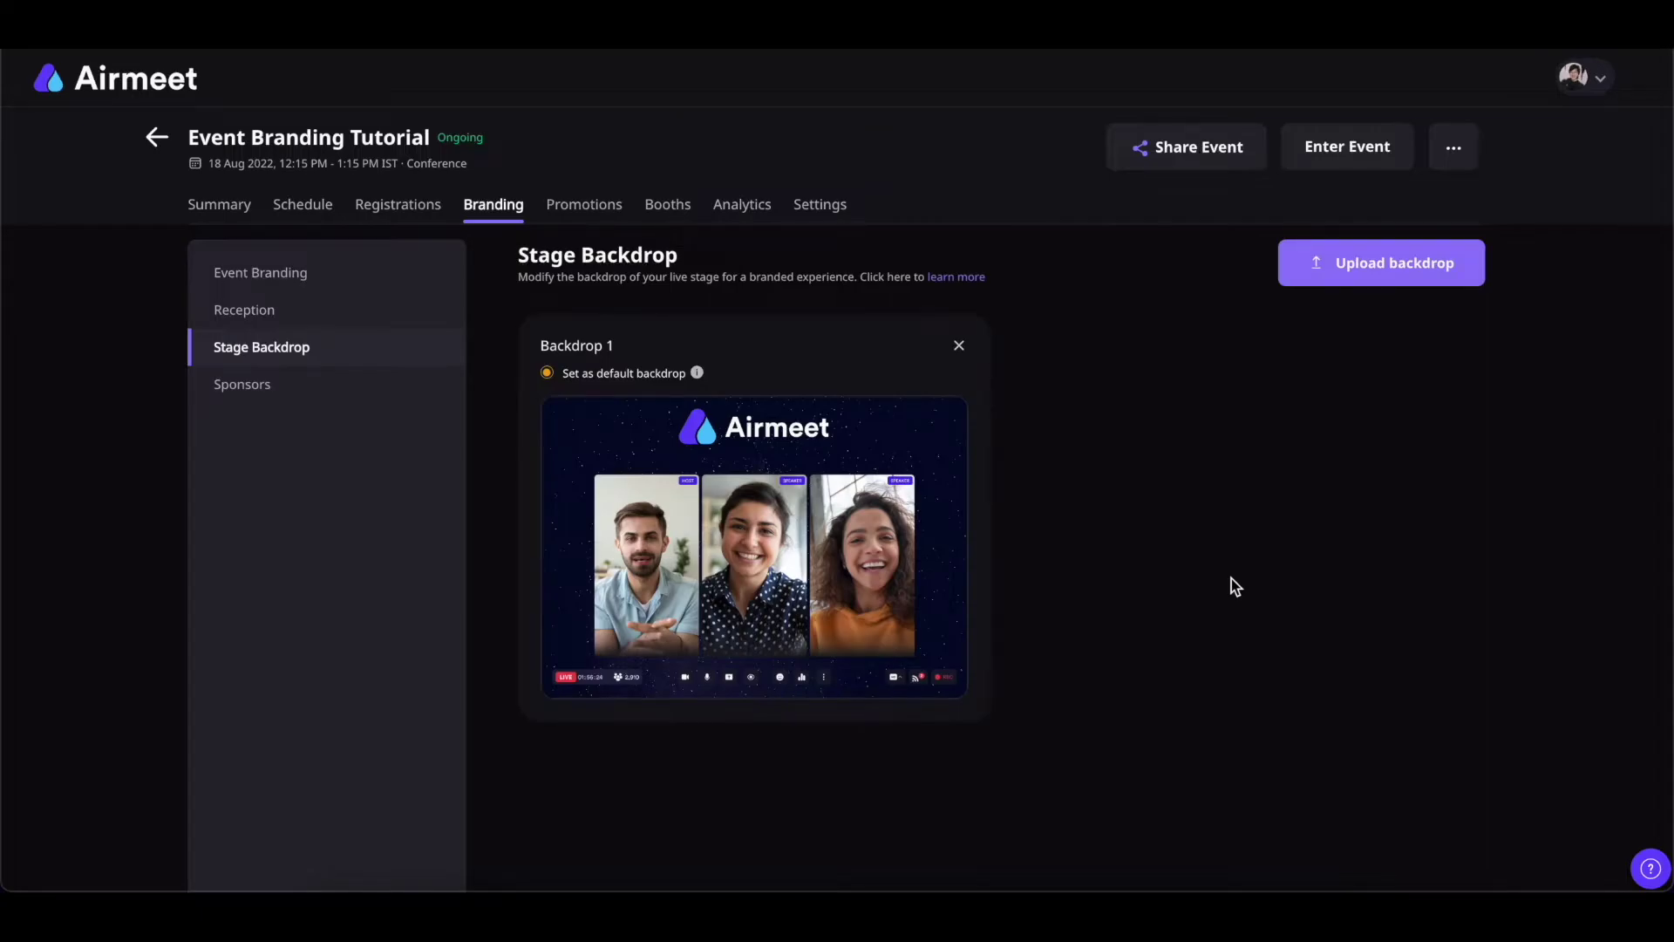
{"action": "left_click", "coordinate": [1390, 270]}
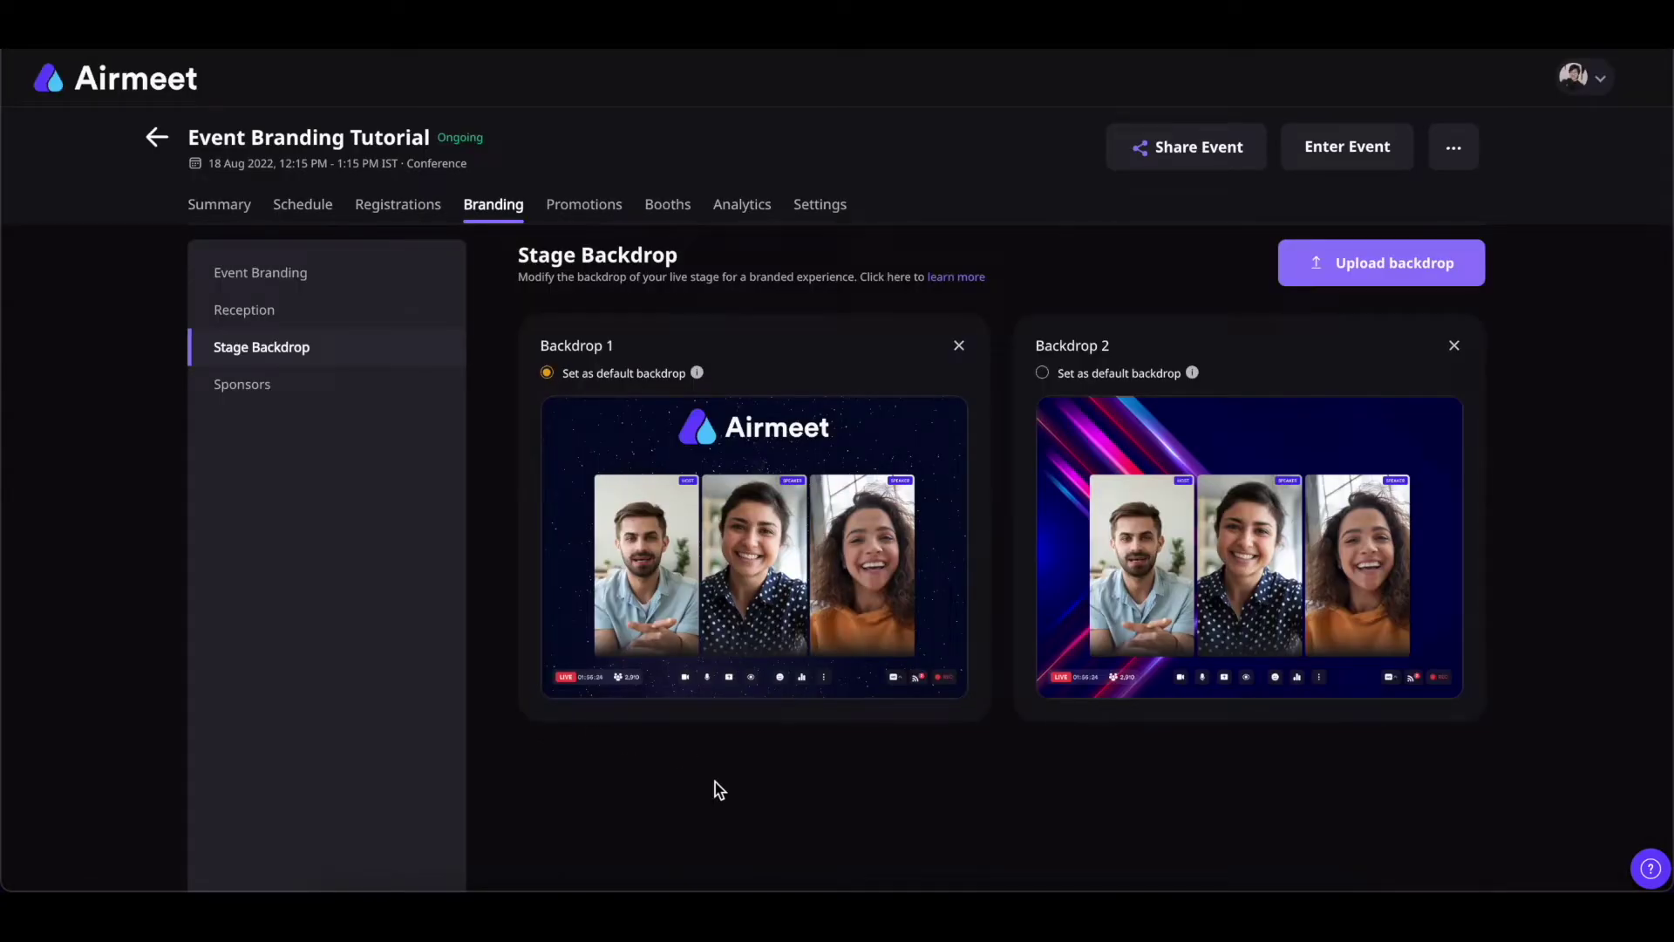
- Set the sponsor tiers to Premium and Bronze by moving Silver above Gold, deleting Gold and renaming Silver to Premium
{"action": "left_click", "coordinate": [245, 394]}
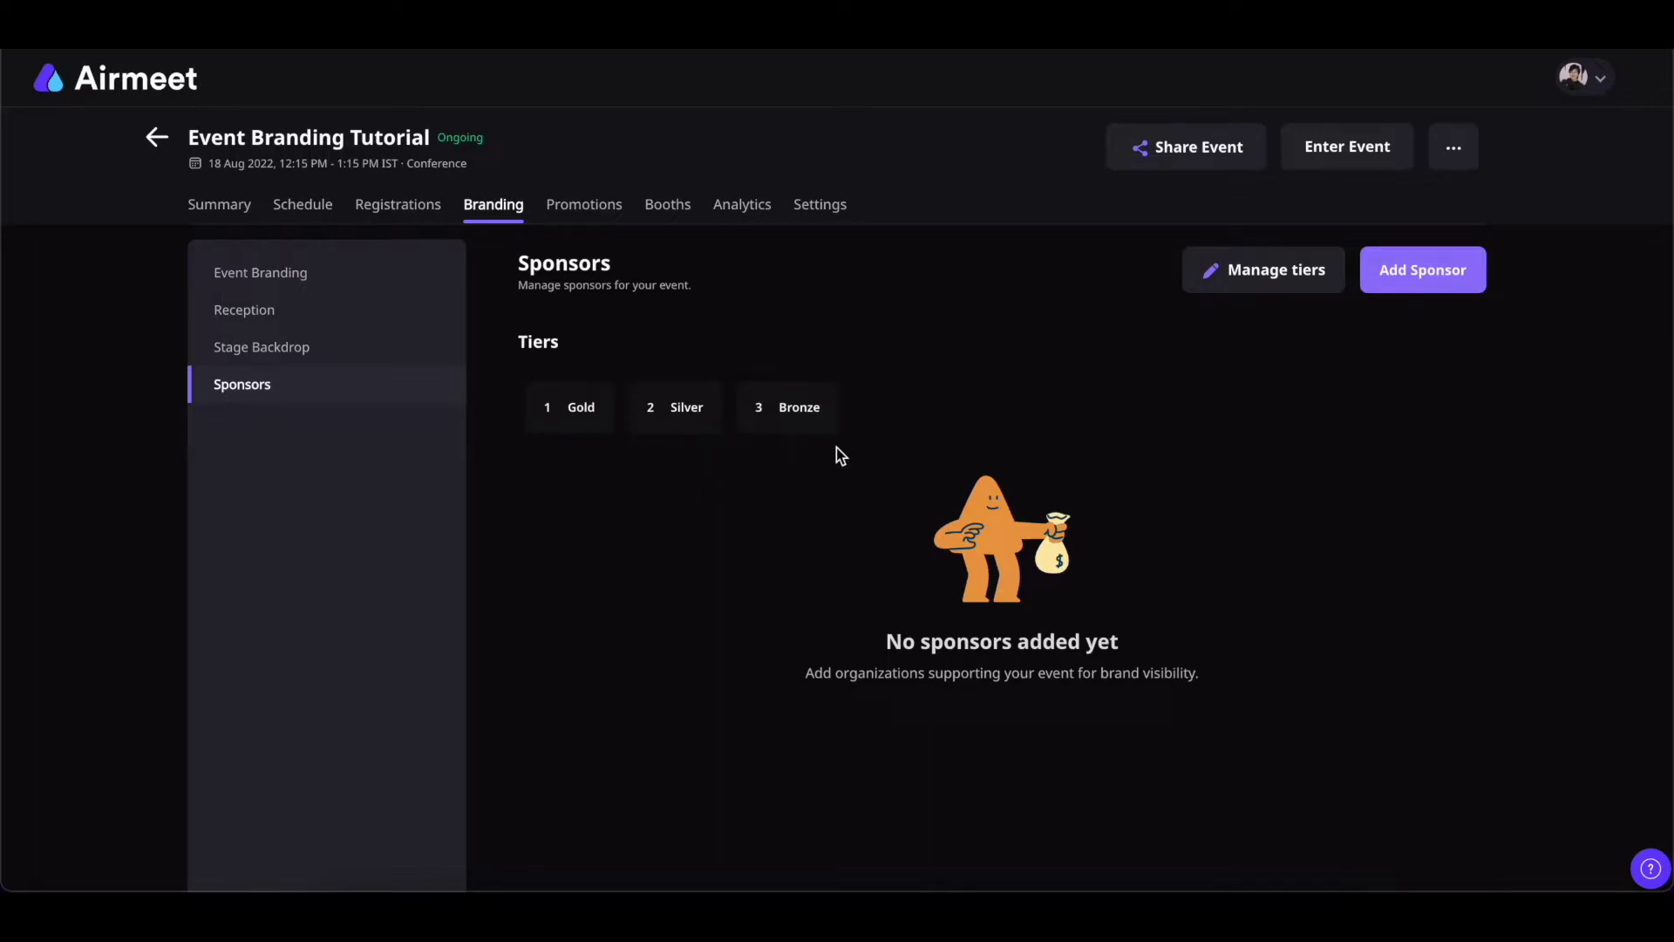
{"action": "left_click", "coordinate": [1252, 272]}
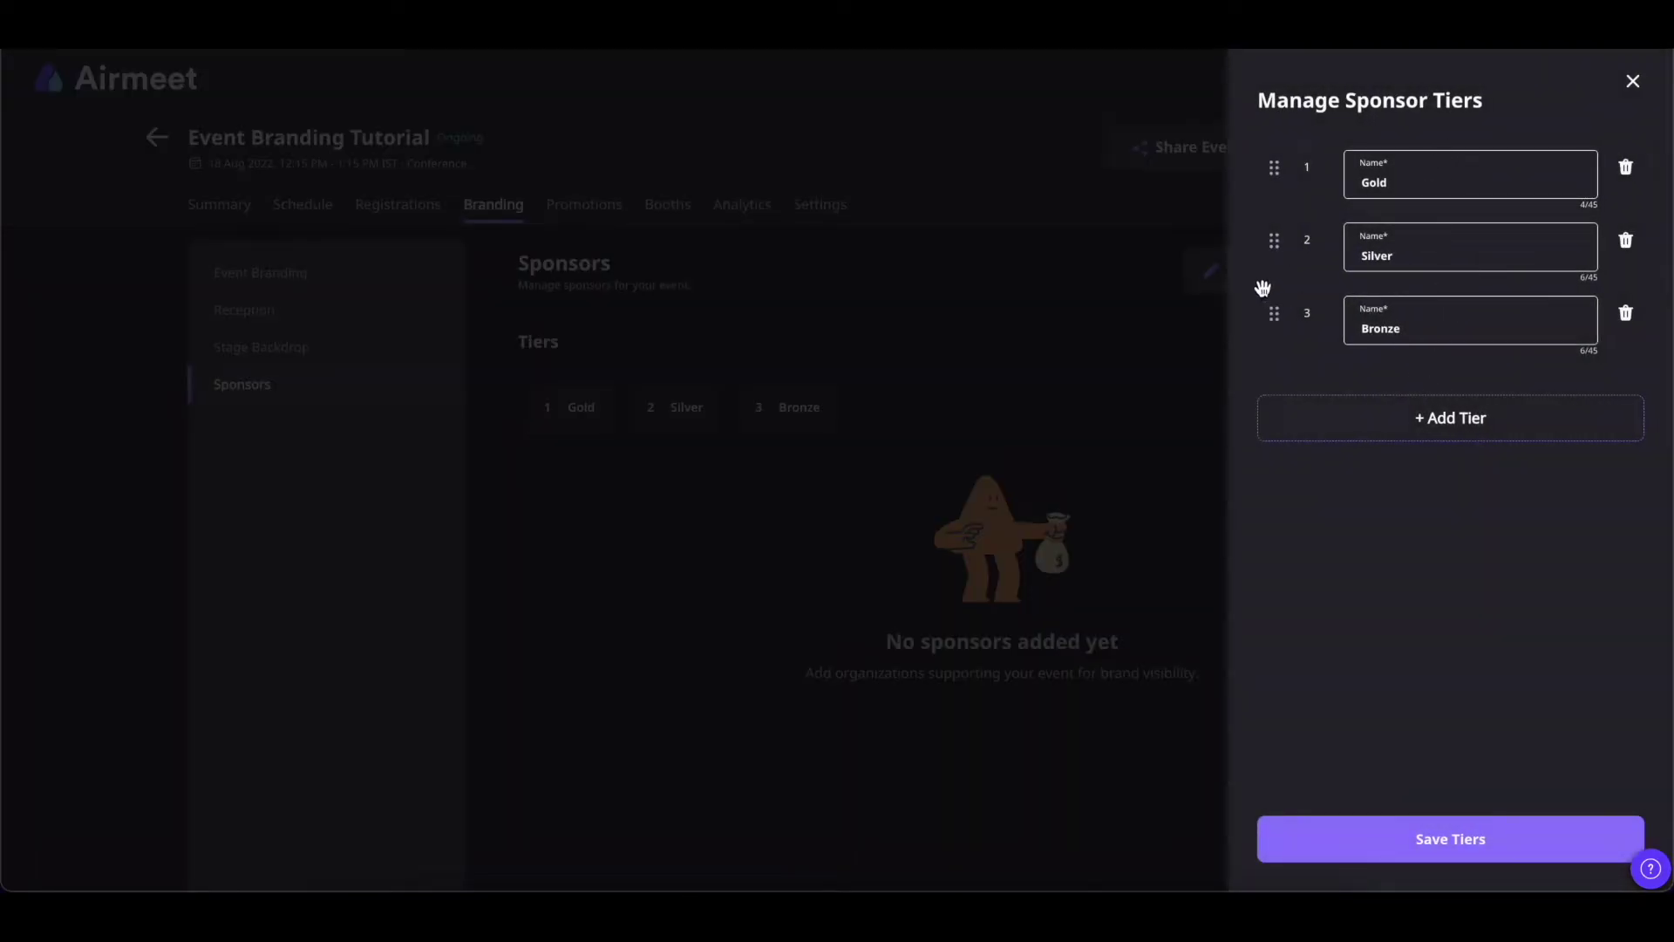
{"action": "left_click_drag", "start_coordinate": [1271, 243], "coordinate": [1278, 177]}
{"action": "left_click", "coordinate": [1627, 244]}
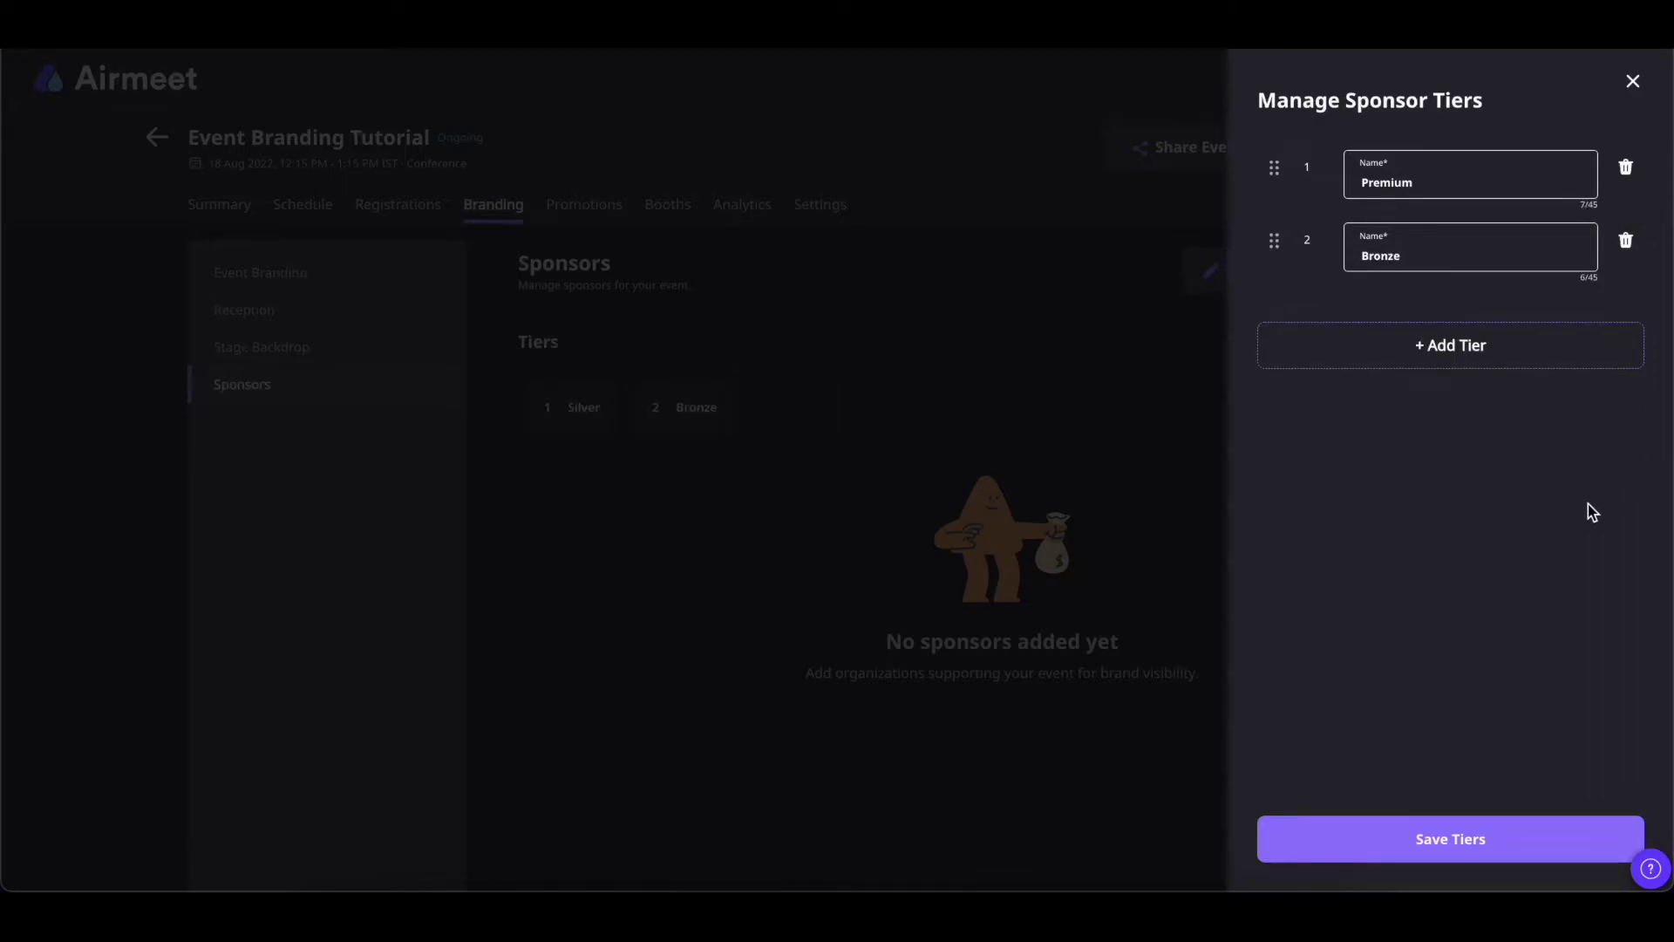
{"action": "left_click", "coordinate": [1456, 836]}
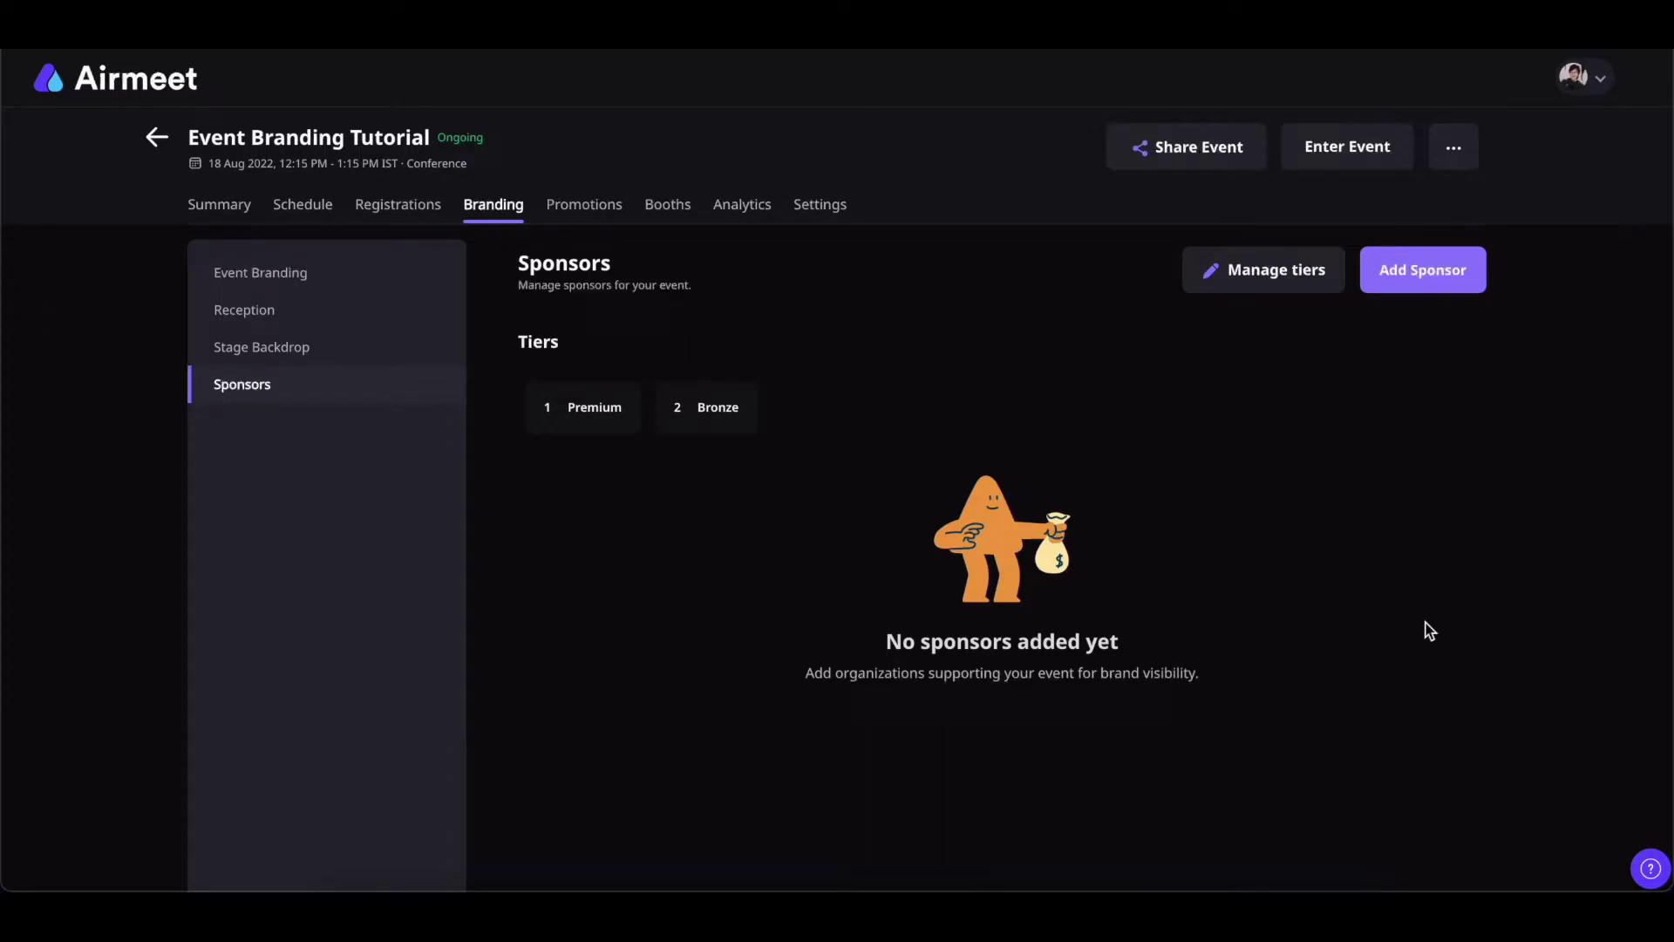
- Add Sponsor 1 with a logo image to the Premium tier and Sponsor 2 to the Bronze tier
{"action": "left_click", "coordinate": [1428, 285]}
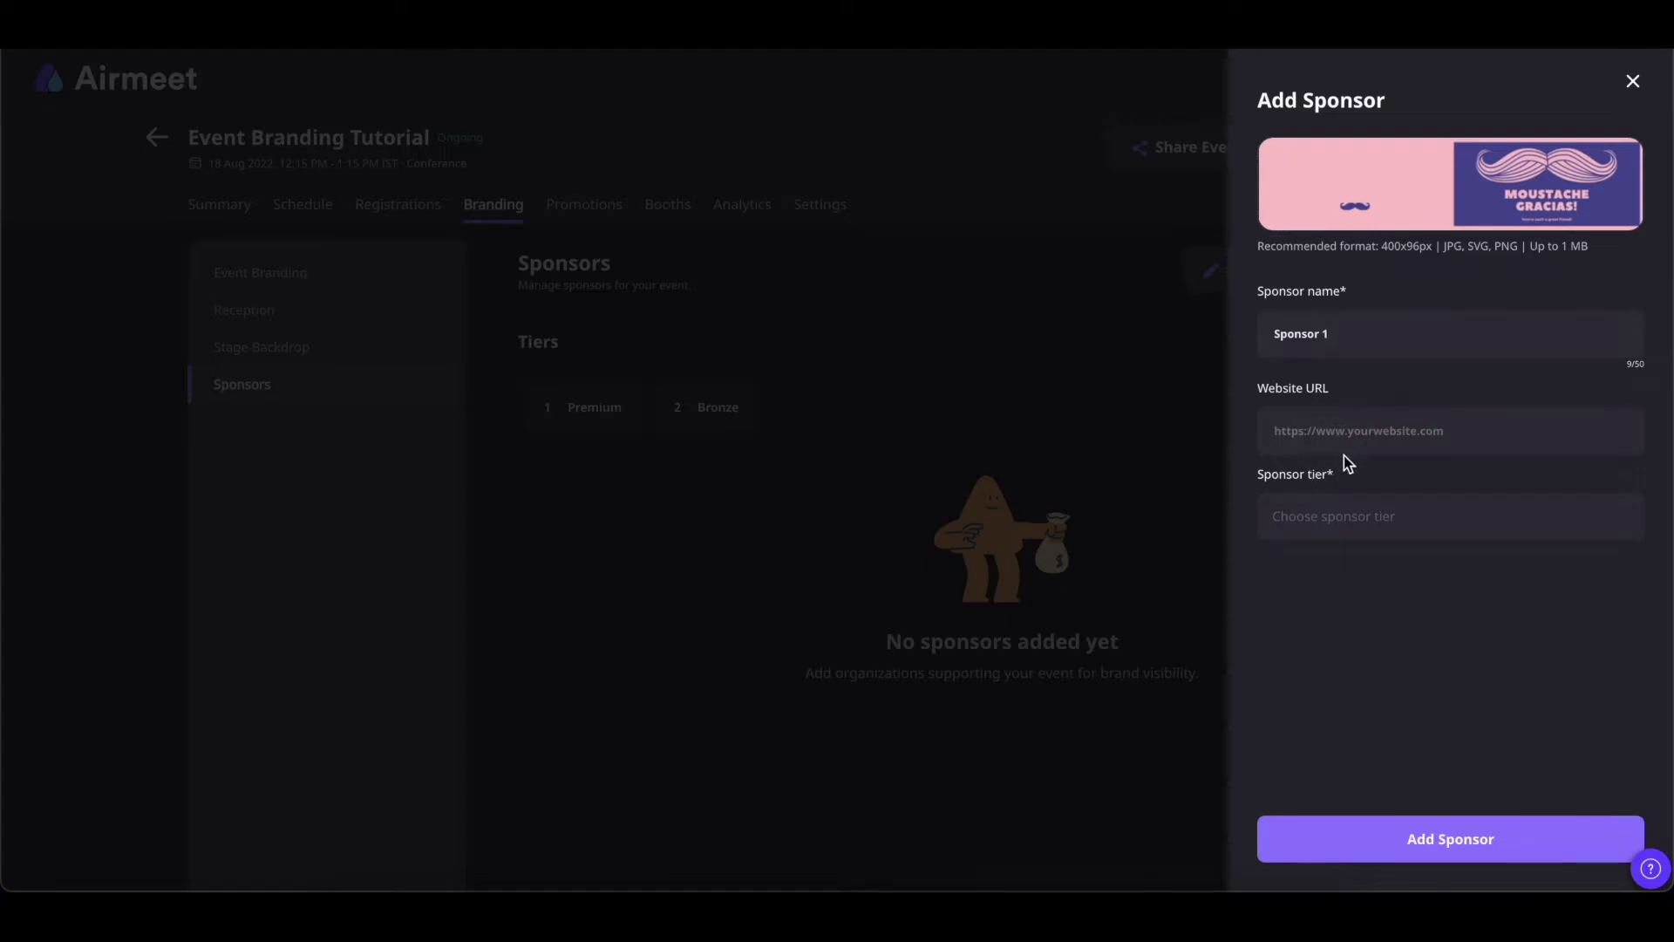
{"action": "left_click", "coordinate": [1326, 515]}
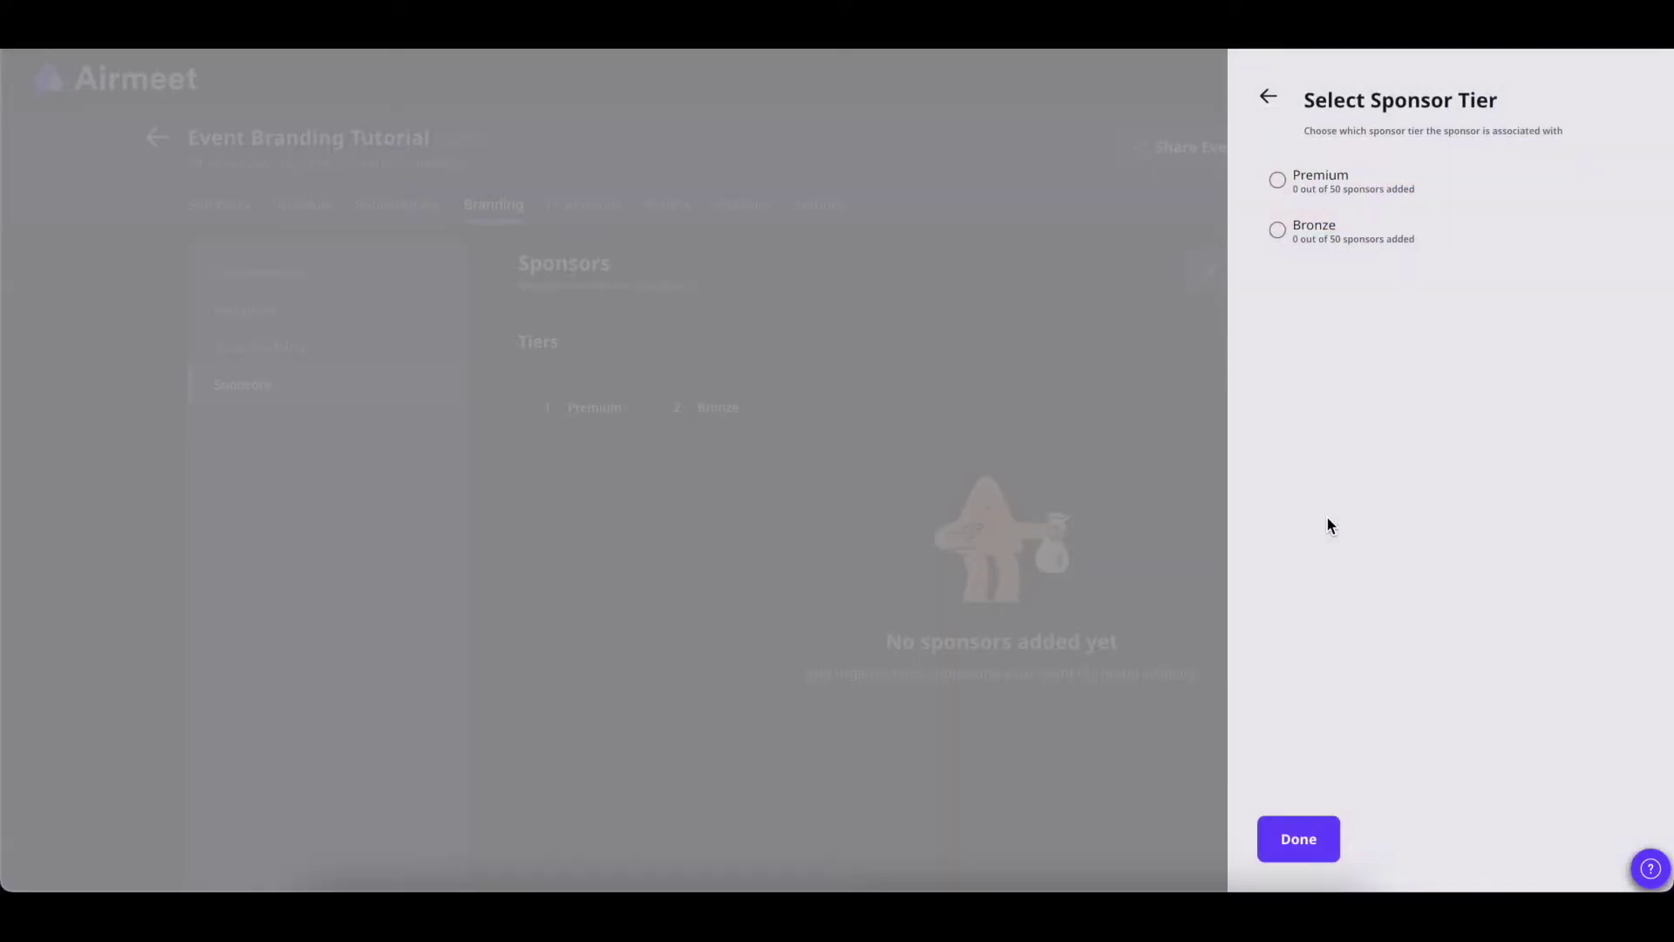
{"action": "left_click", "coordinate": [1278, 183]}
{"action": "left_click", "coordinate": [1287, 826]}
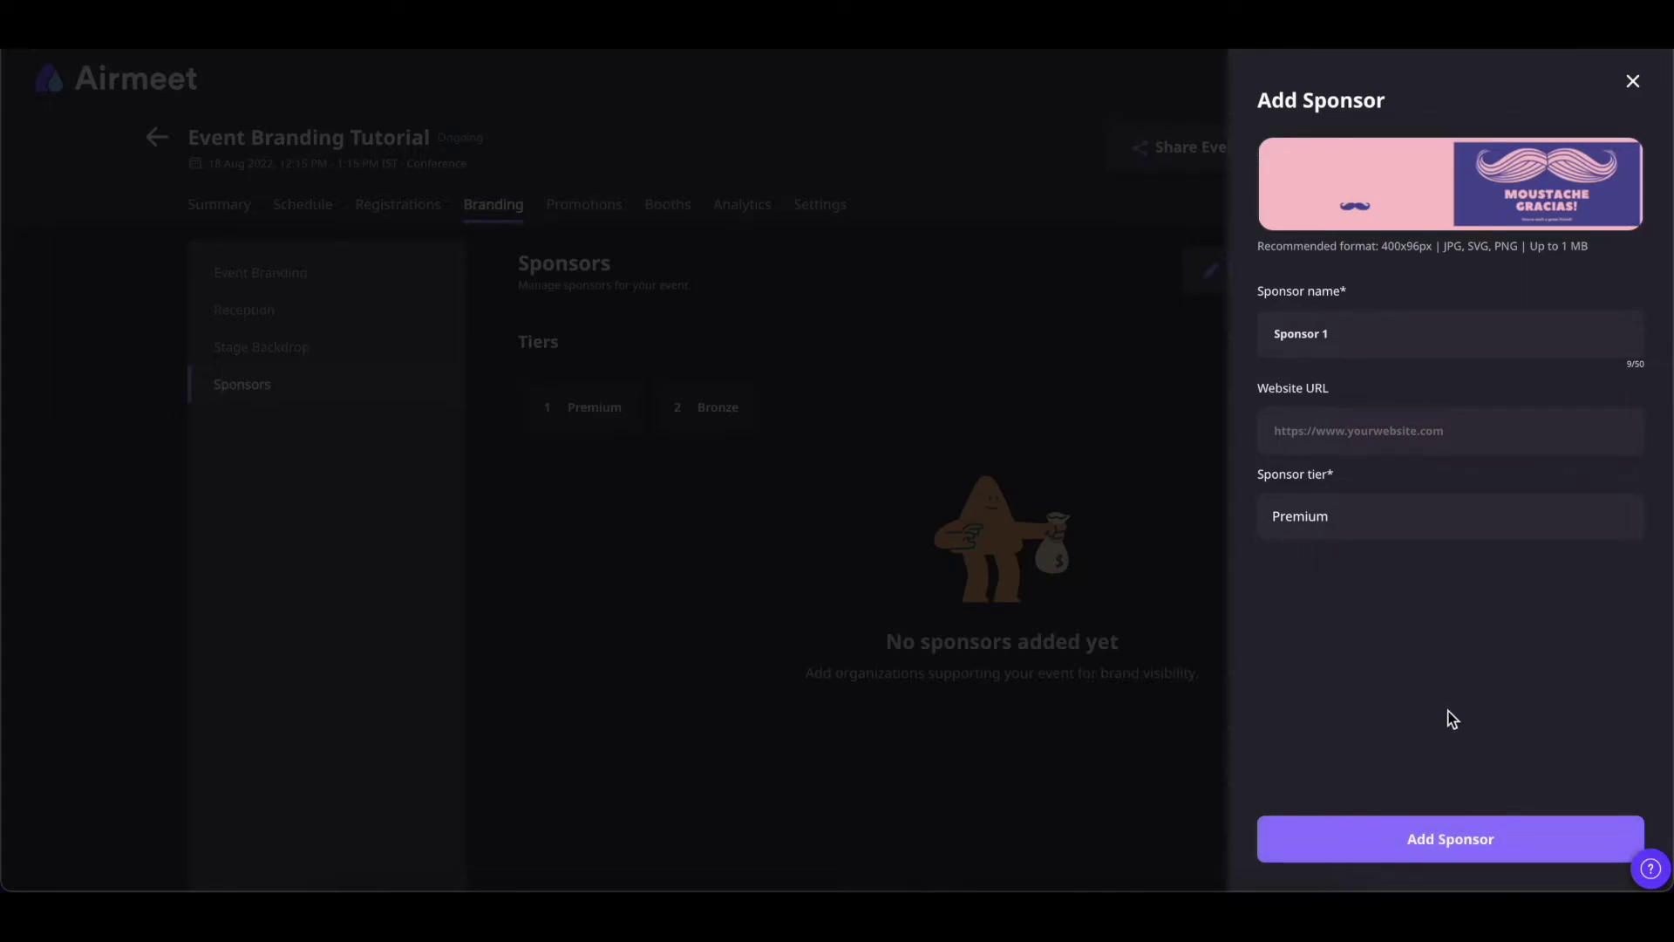
{"action": "left_click", "coordinate": [1453, 842]}
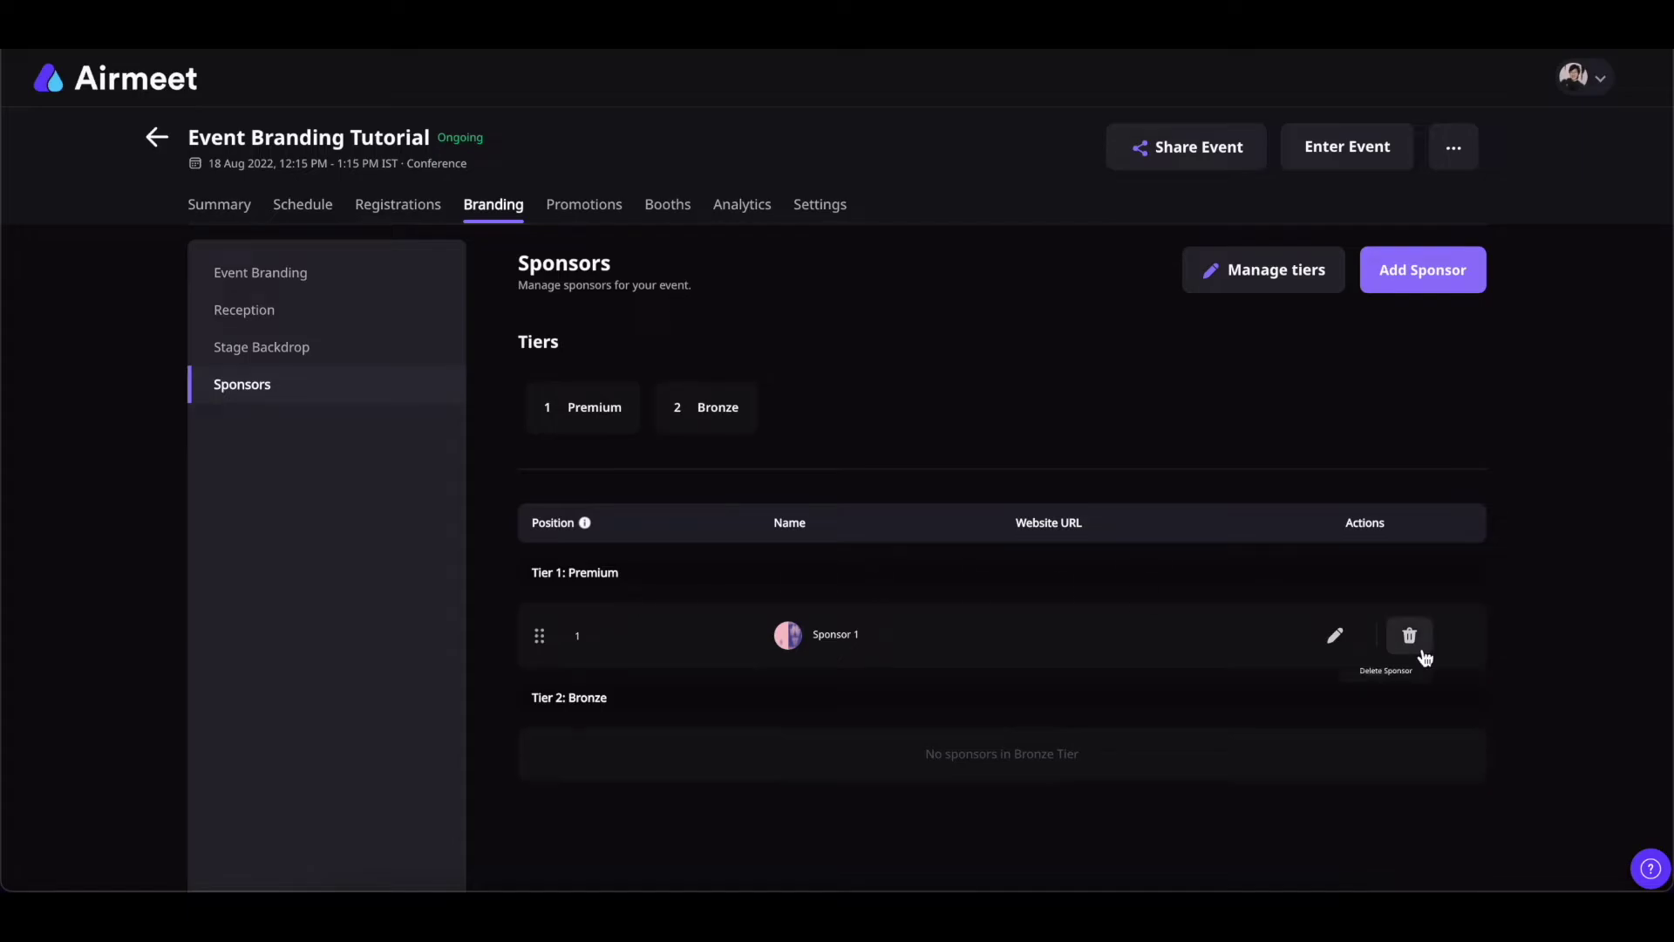
{"action": "left_click", "coordinate": [1419, 277]}
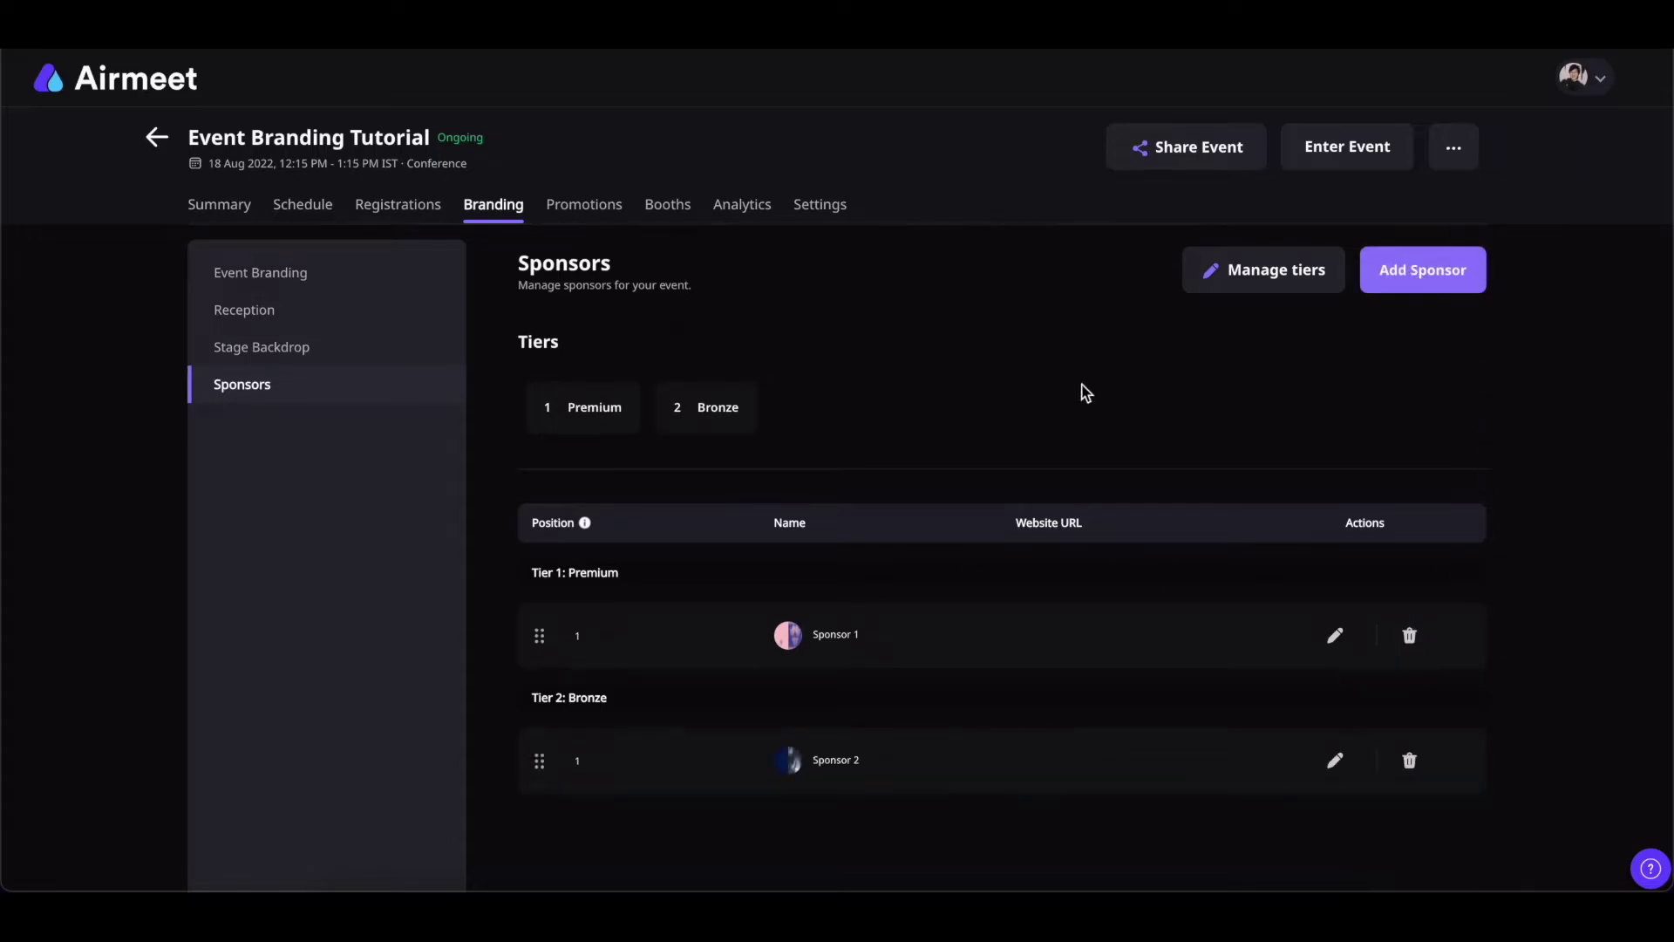
- Start a new booth named "Booth 1 - Leadership" with a logo, the tag "booth 1" and the exhibitor's email address
{"action": "left_click", "coordinate": [664, 208]}
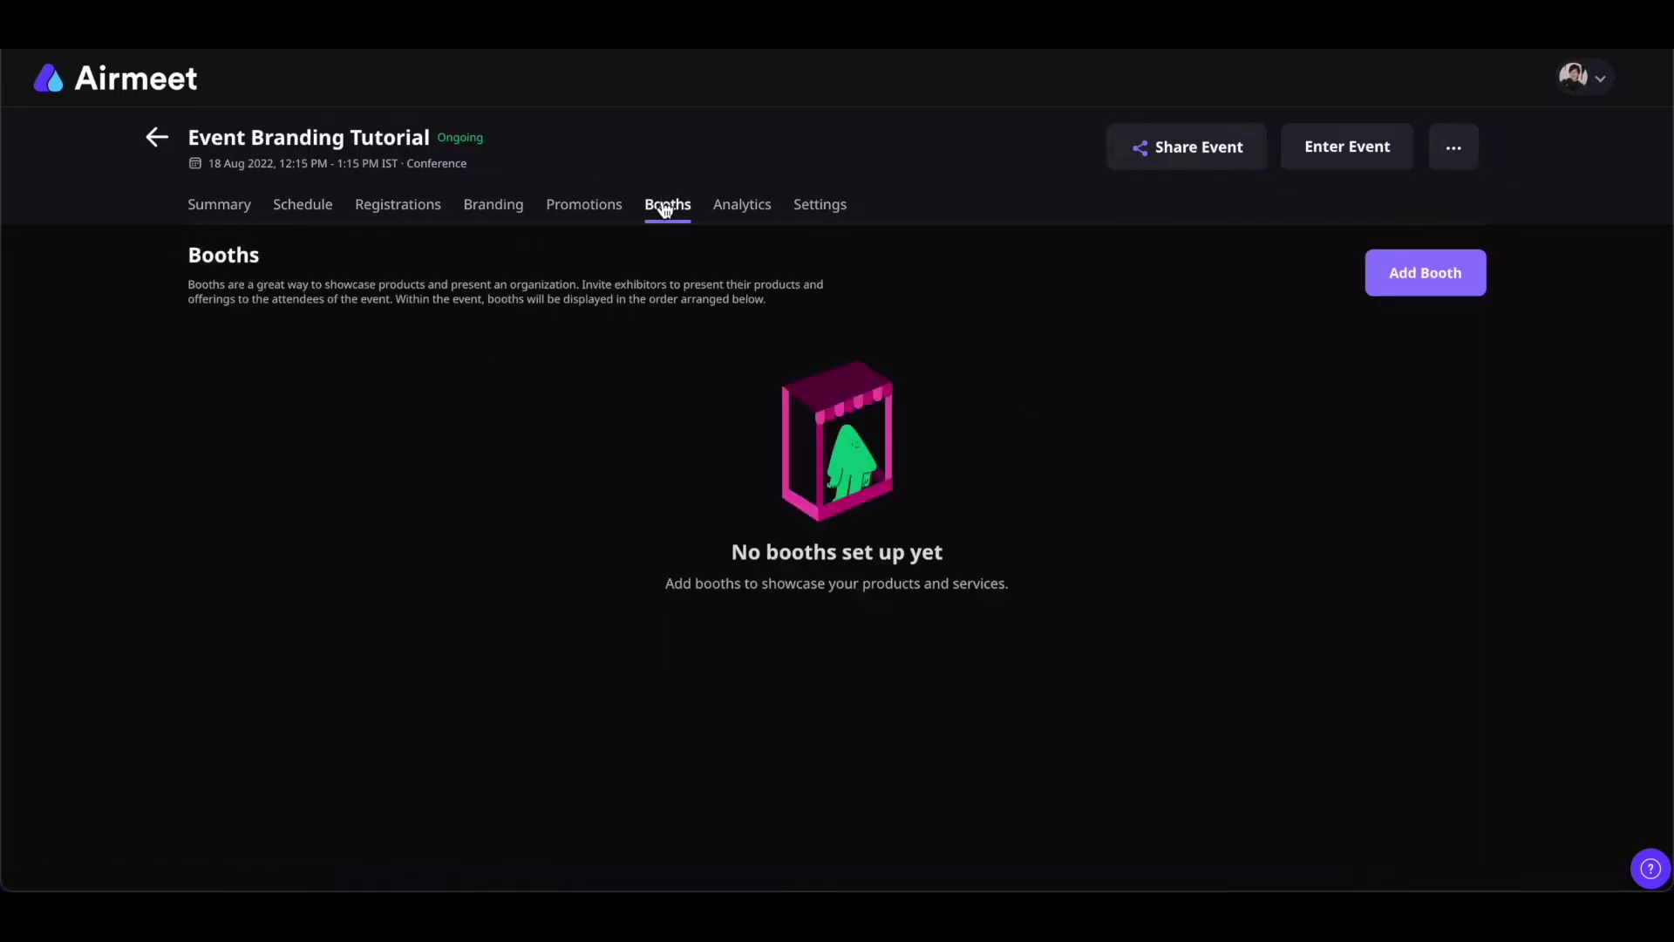
{"action": "left_click", "coordinate": [1415, 280]}
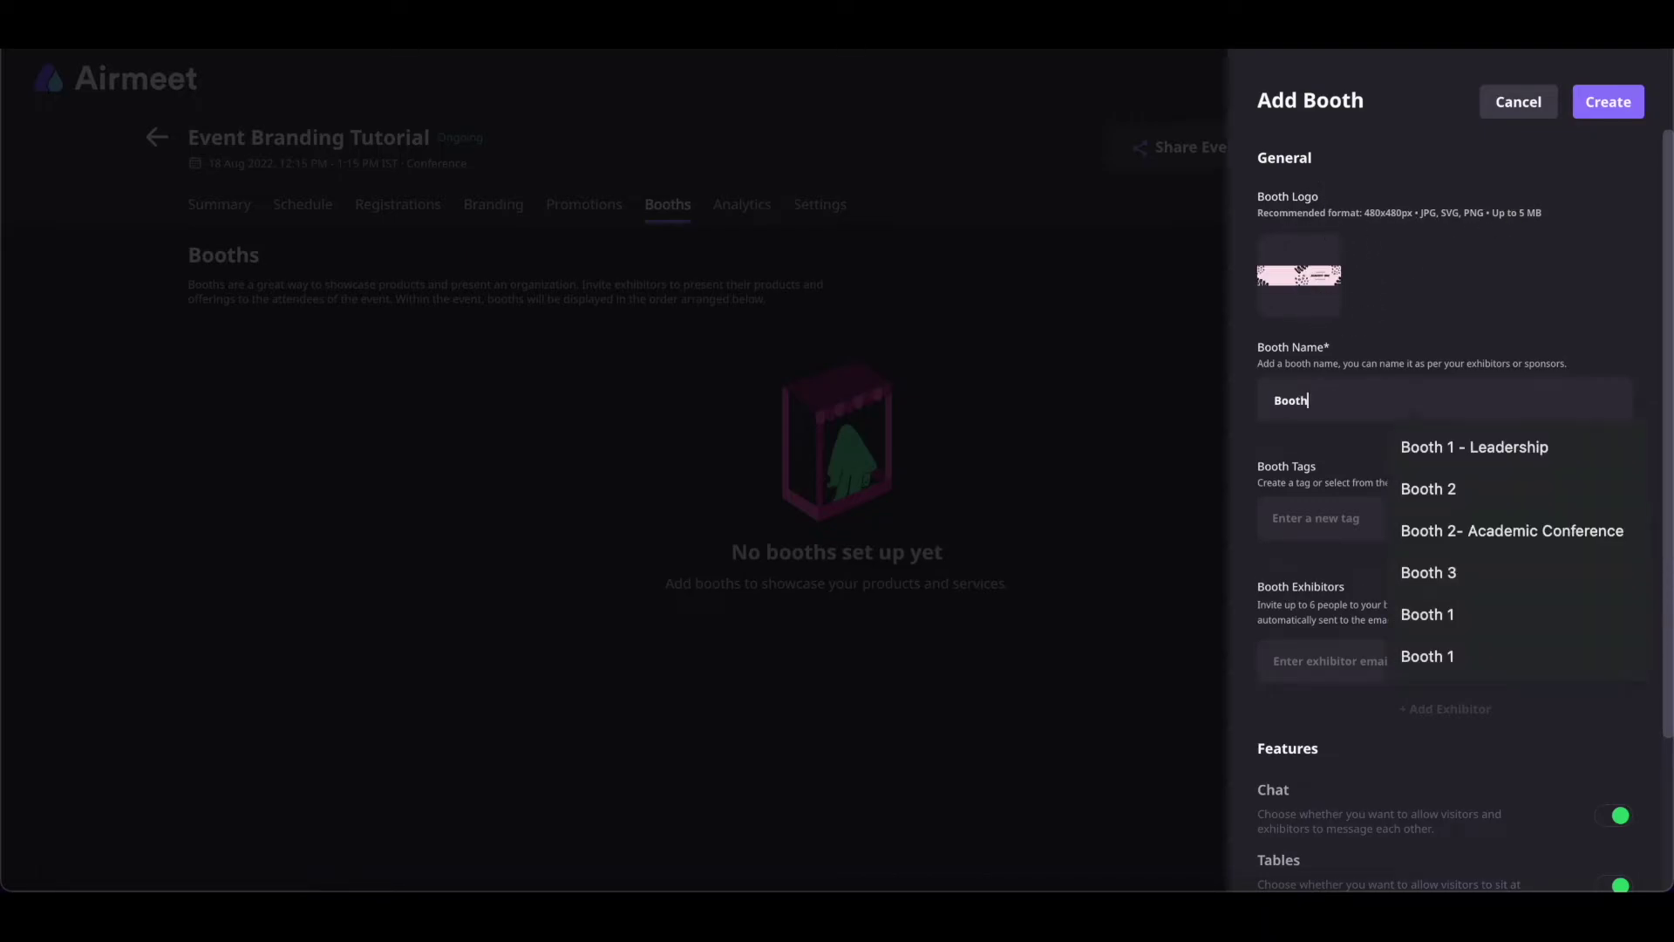
{"action": "left_click", "coordinate": [1424, 442]}
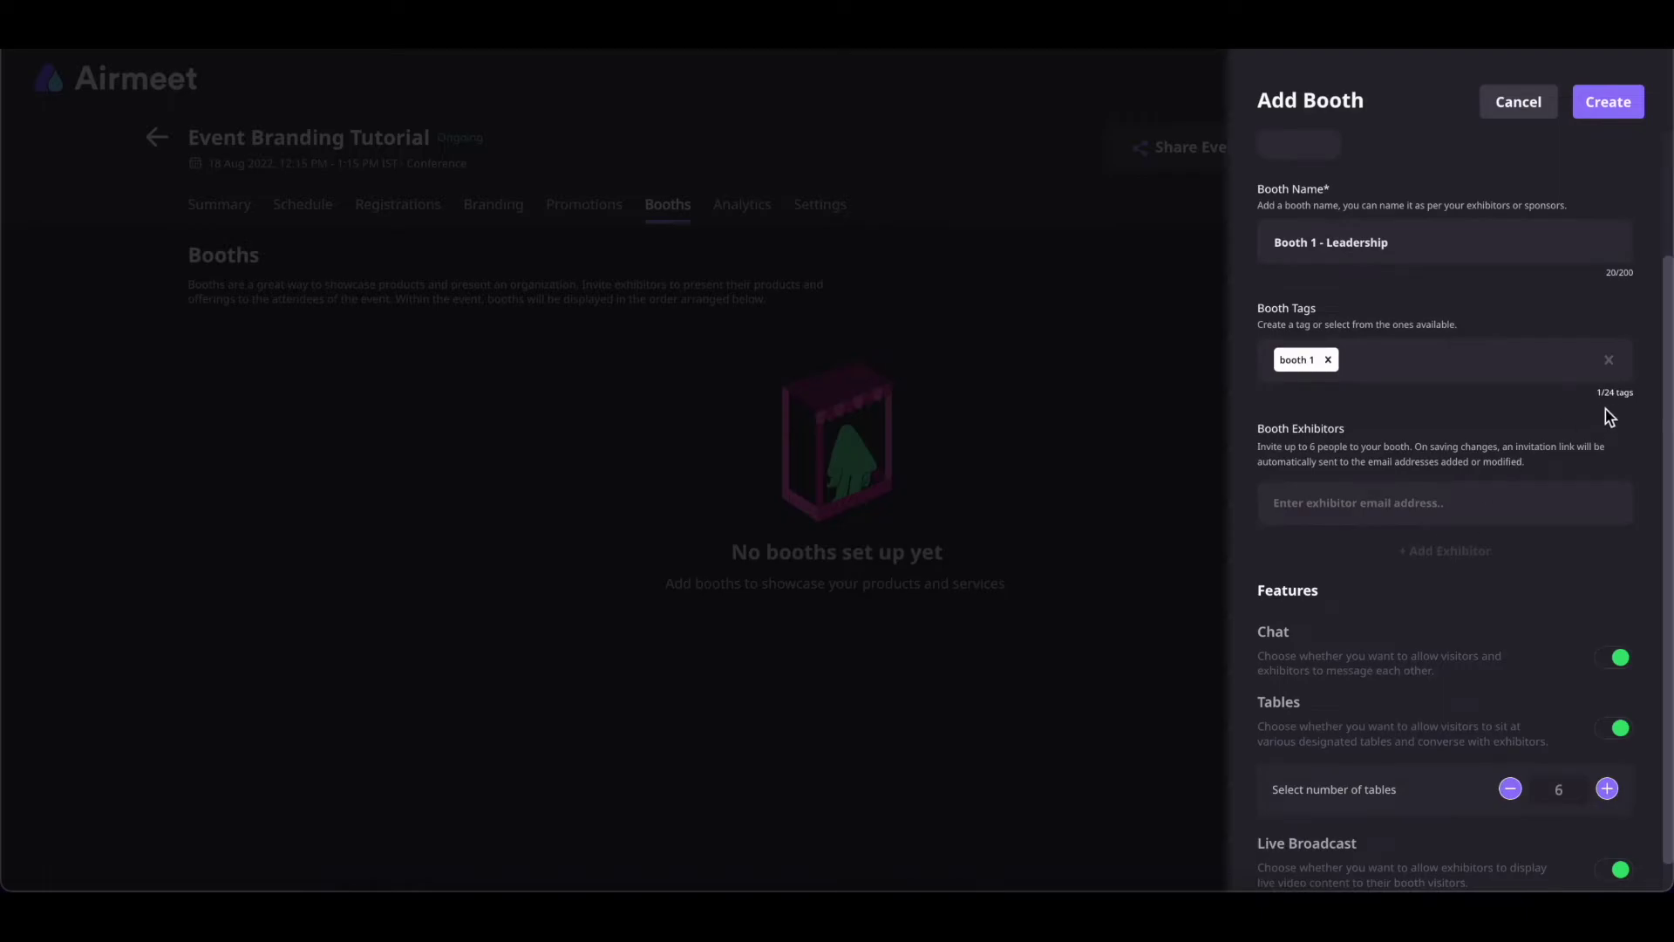
{"action": "scroll", "coordinate": [1503, 413], "scroll_direction": "down", "scroll_amount": 1}
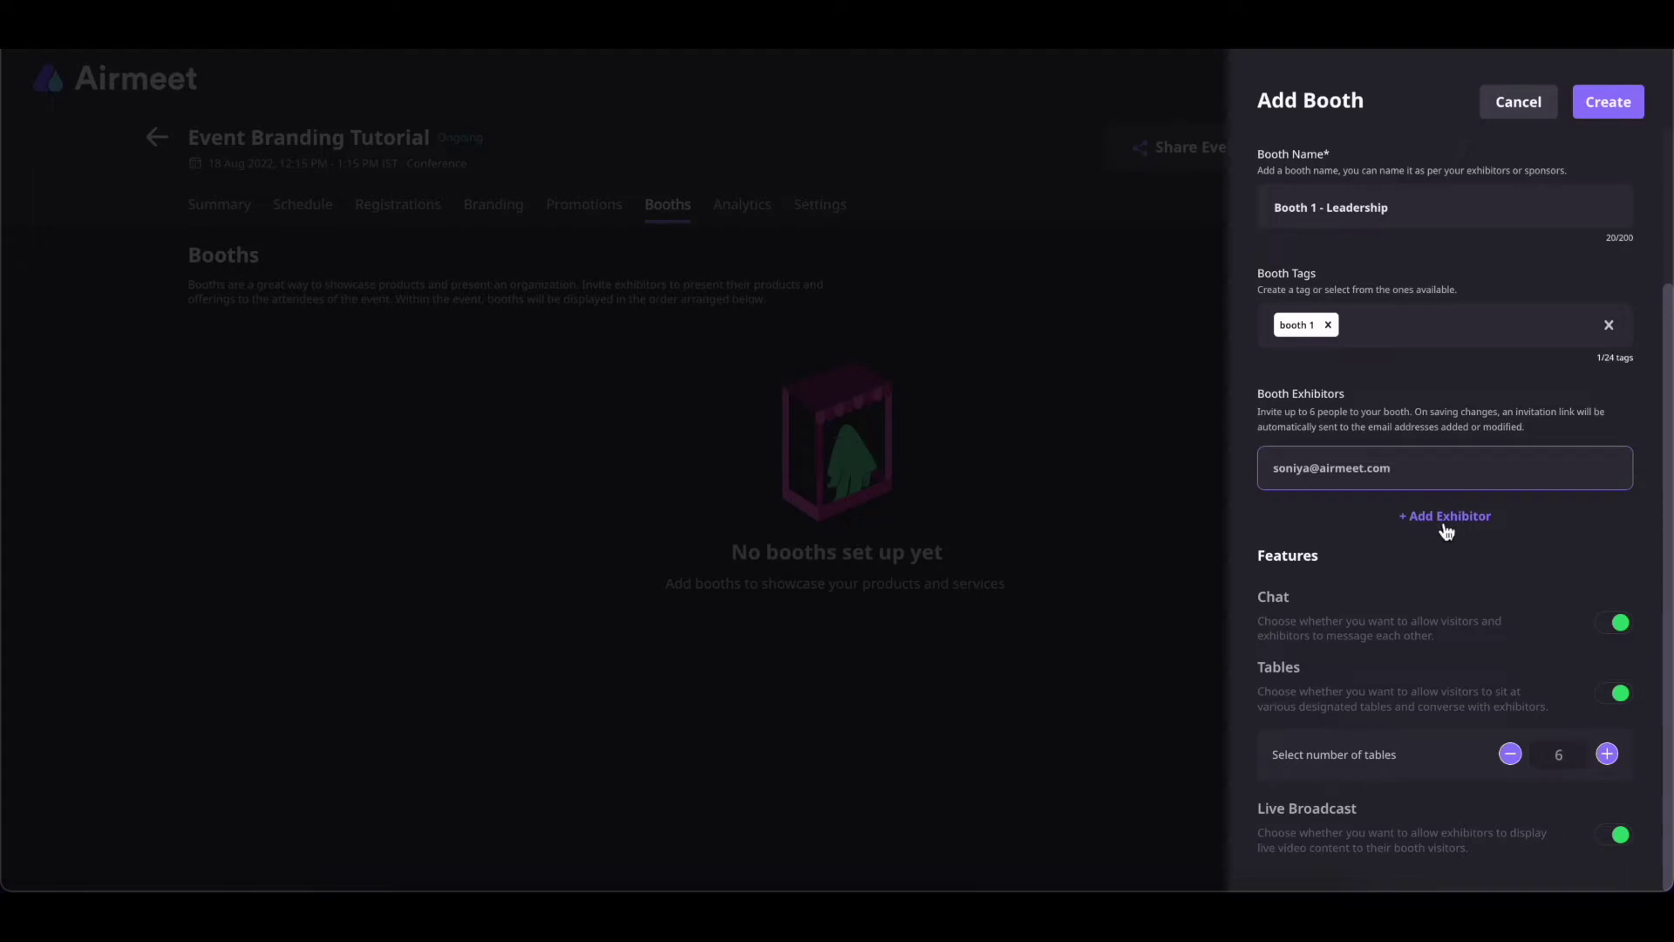
- Turn off the booth's chat, set the number of tables to 7 and create the booth
{"action": "left_click", "coordinate": [1620, 623]}
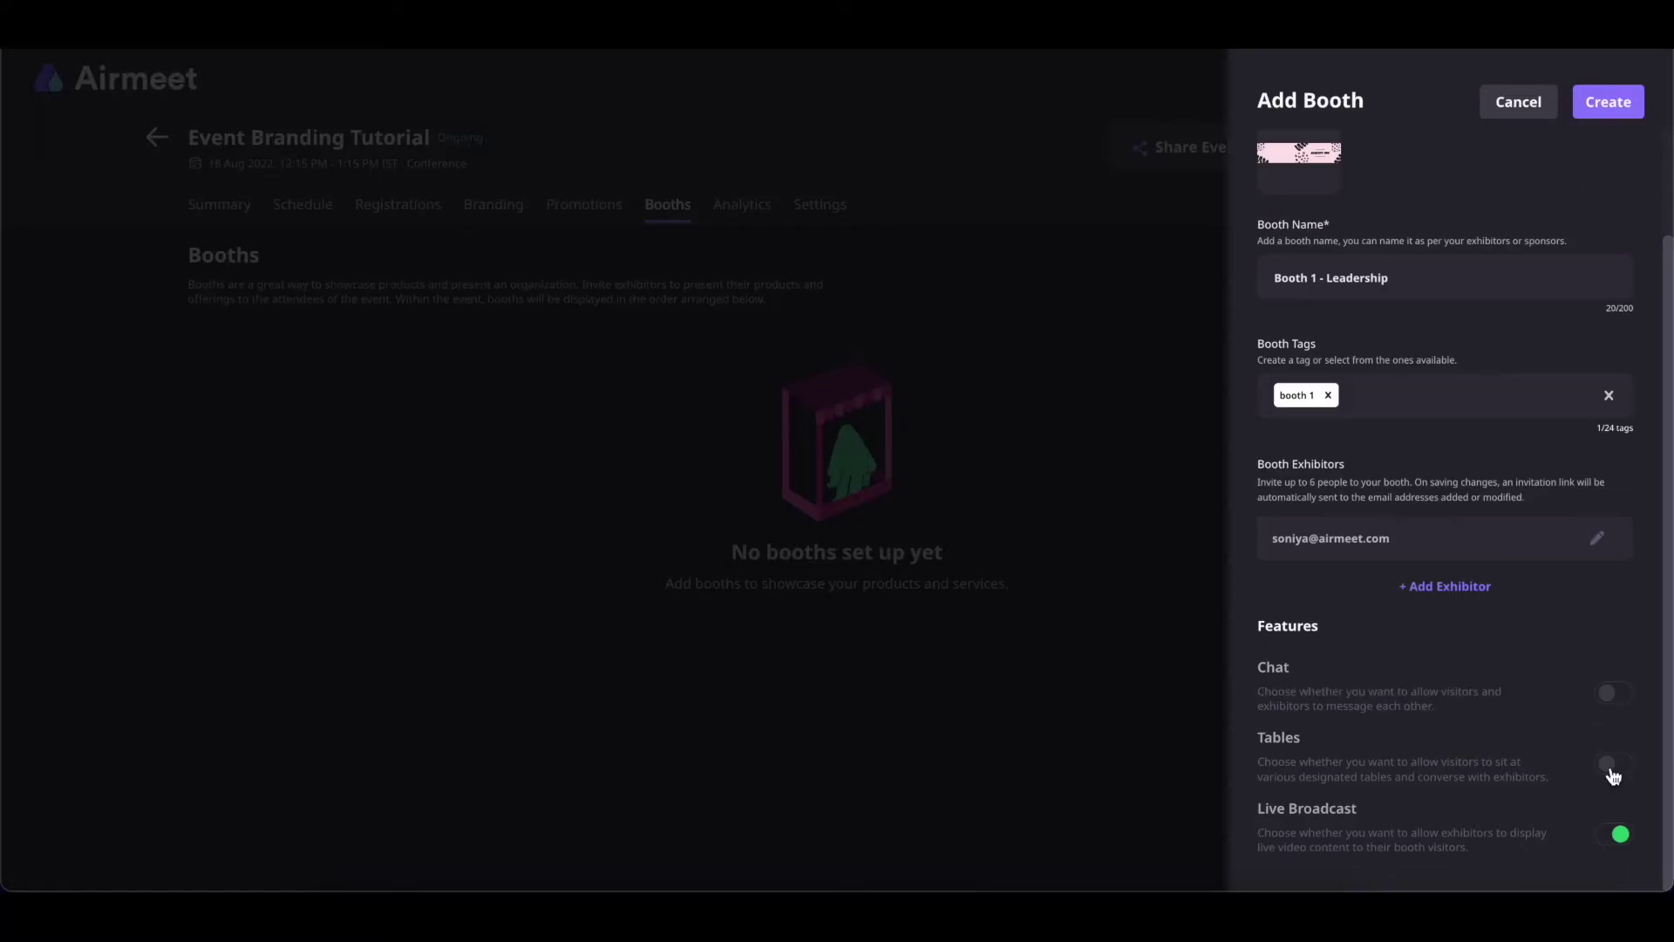
{"action": "left_click", "coordinate": [1607, 755]}
{"action": "left_click", "coordinate": [1510, 755]}
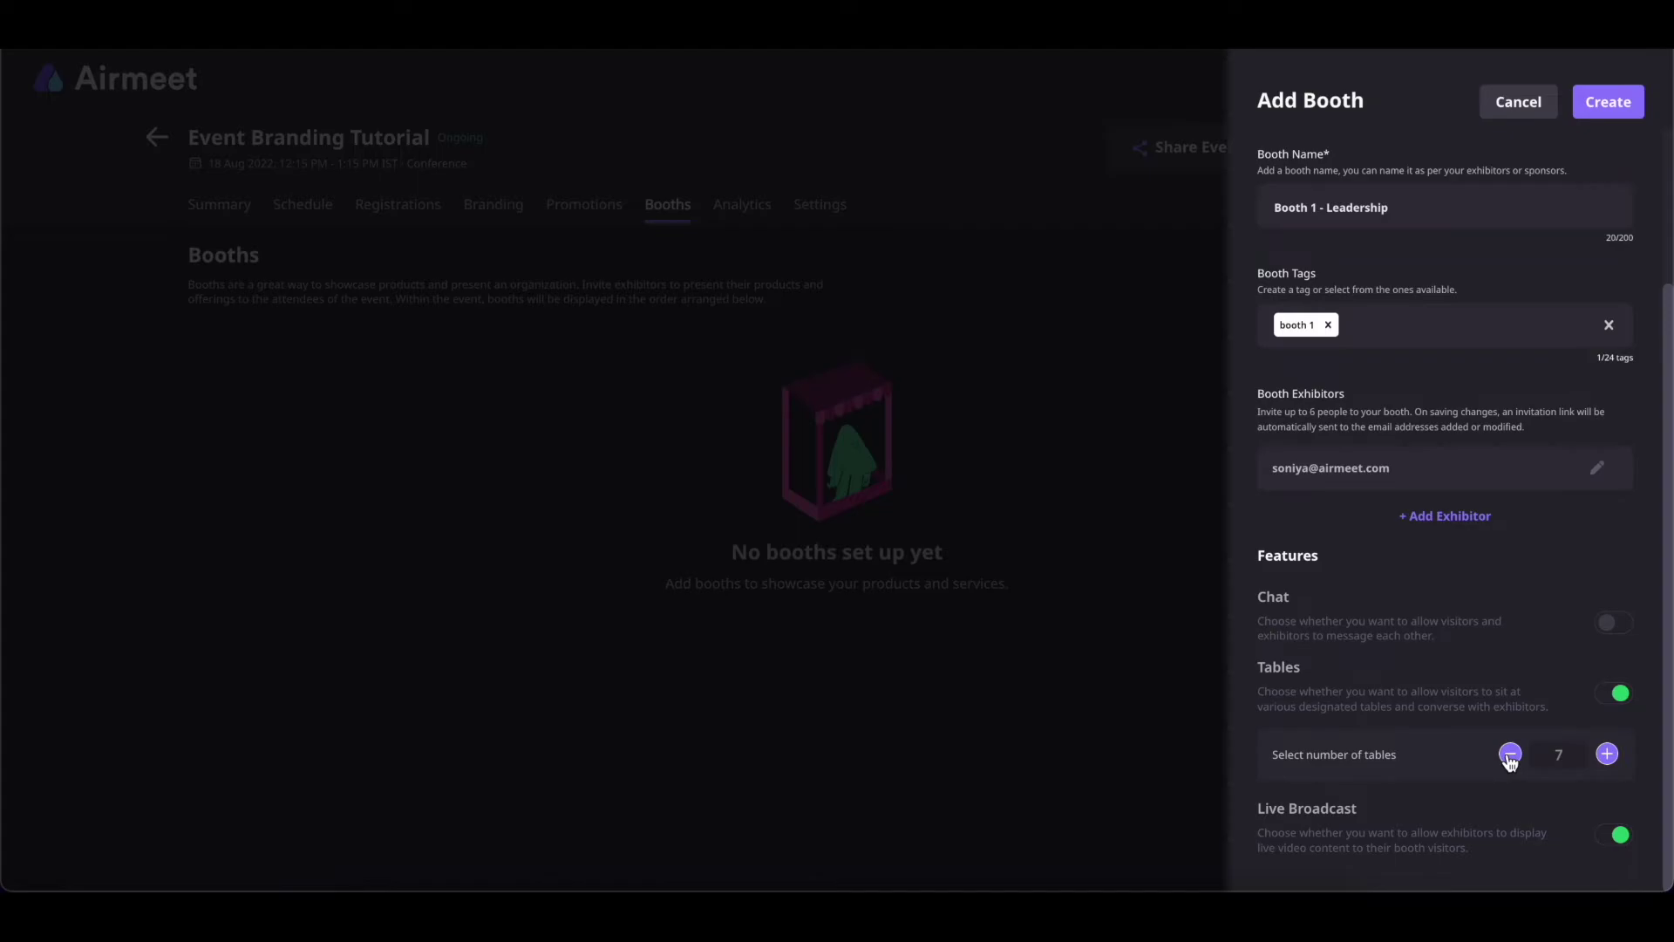
{"action": "left_click", "coordinate": [1621, 110]}
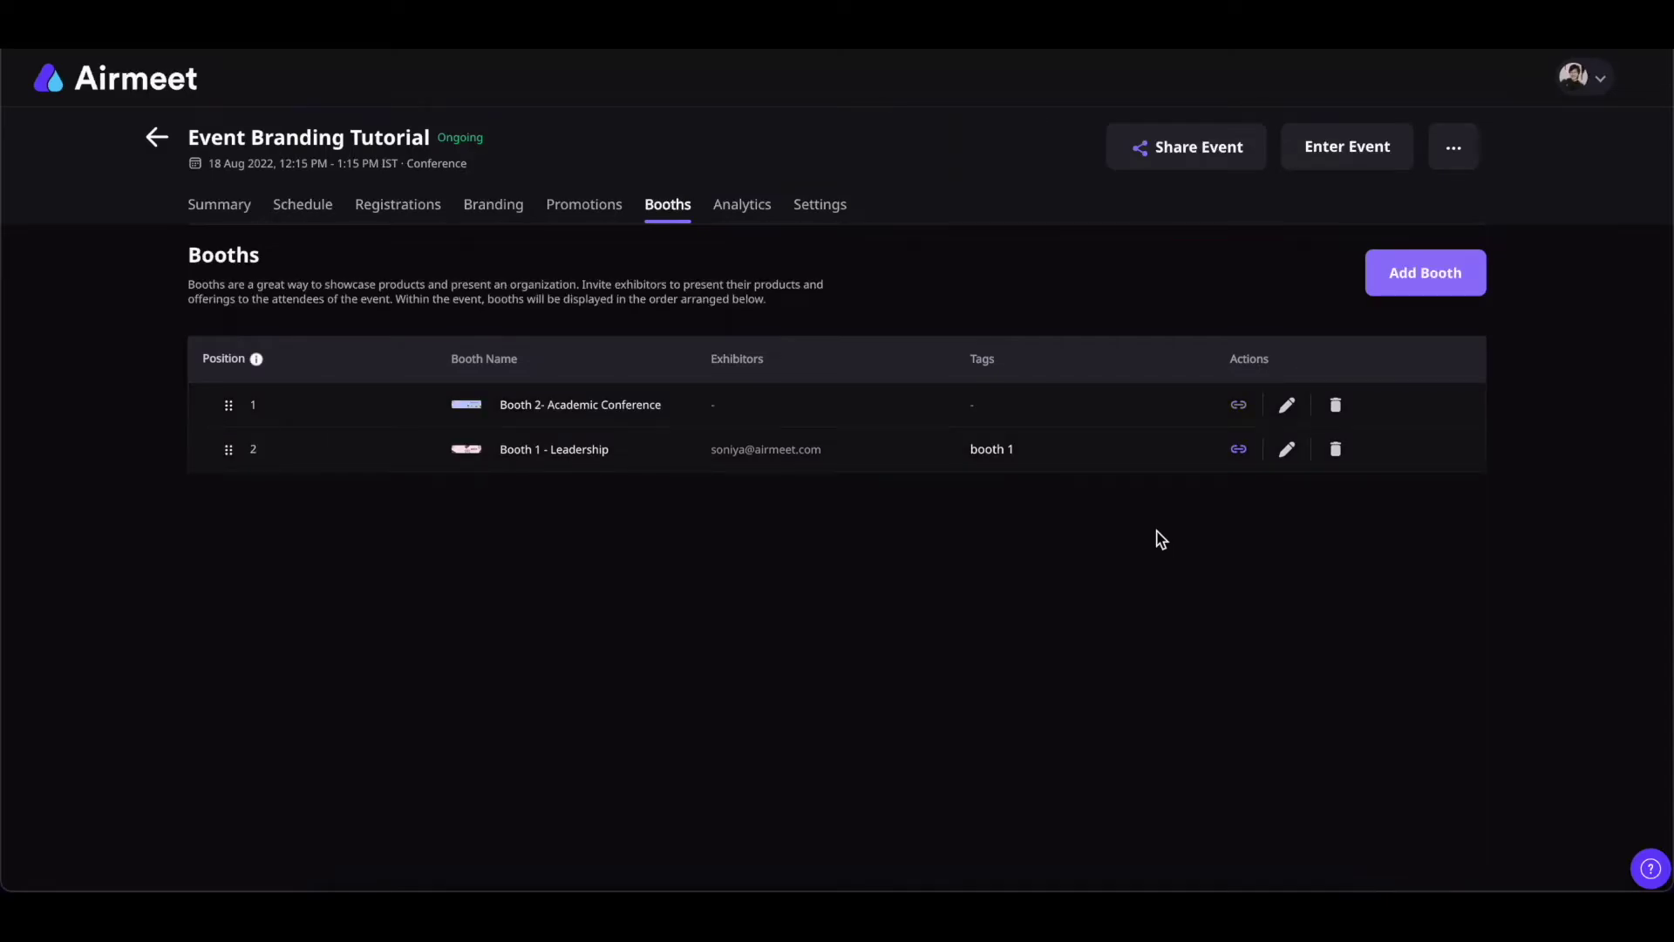
- Enter the event, open Booth 2- Academic Conference for editing and add a Christmas-patterned image as its booth card
{"action": "left_click", "coordinate": [1363, 150]}
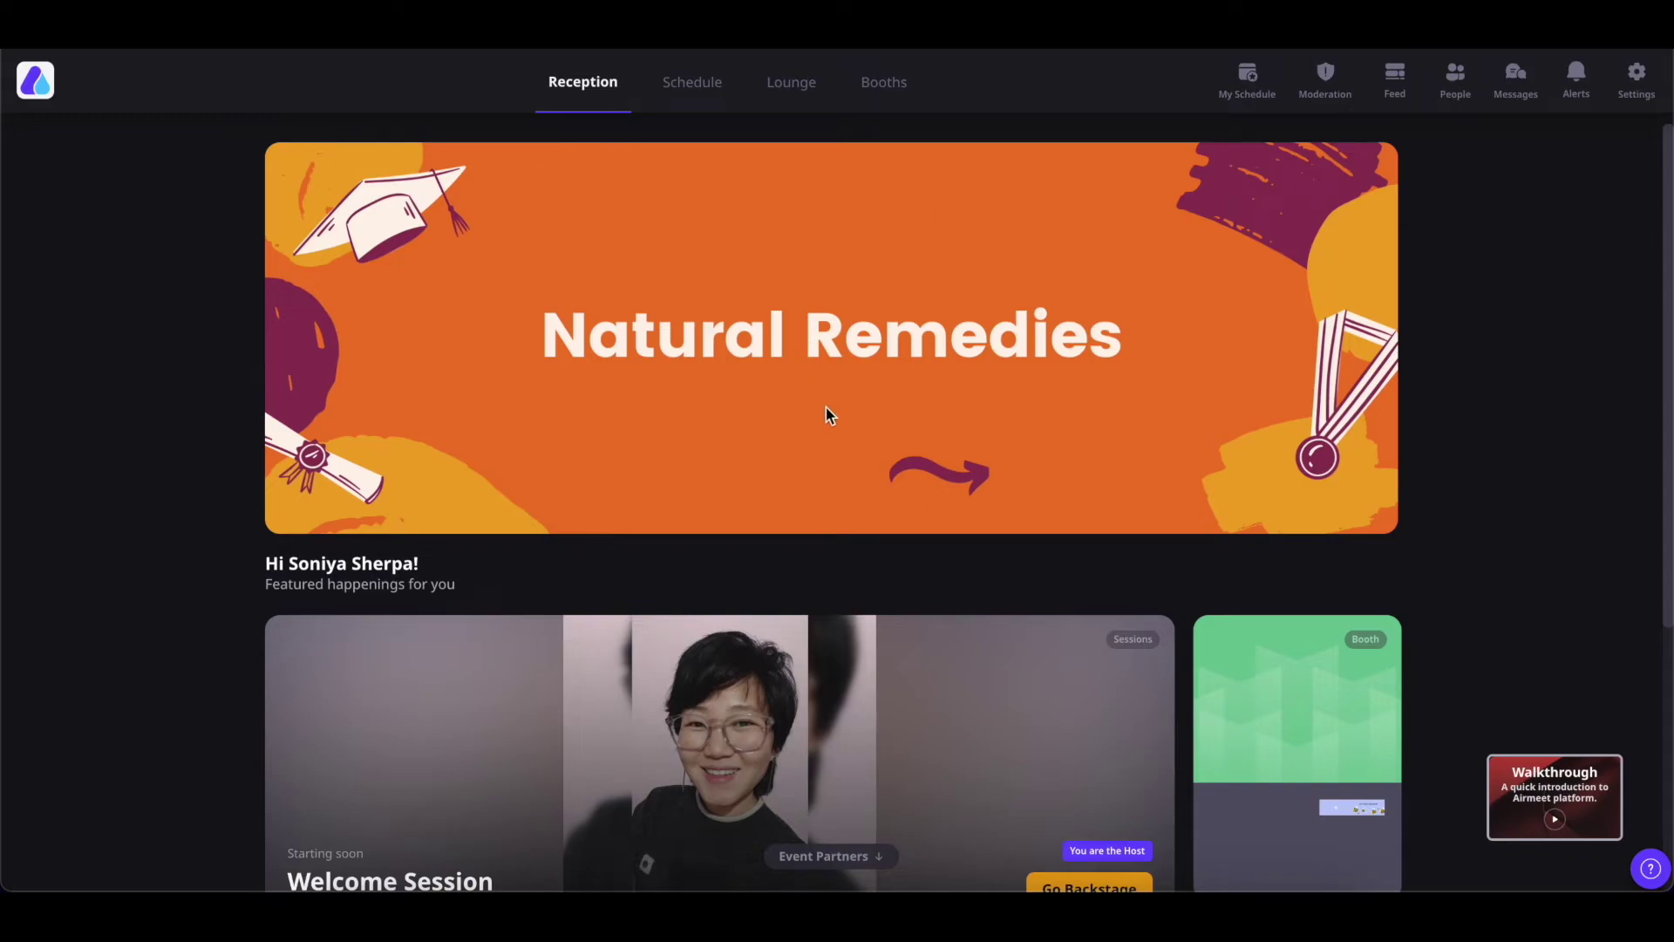
{"action": "left_click", "coordinate": [891, 85]}
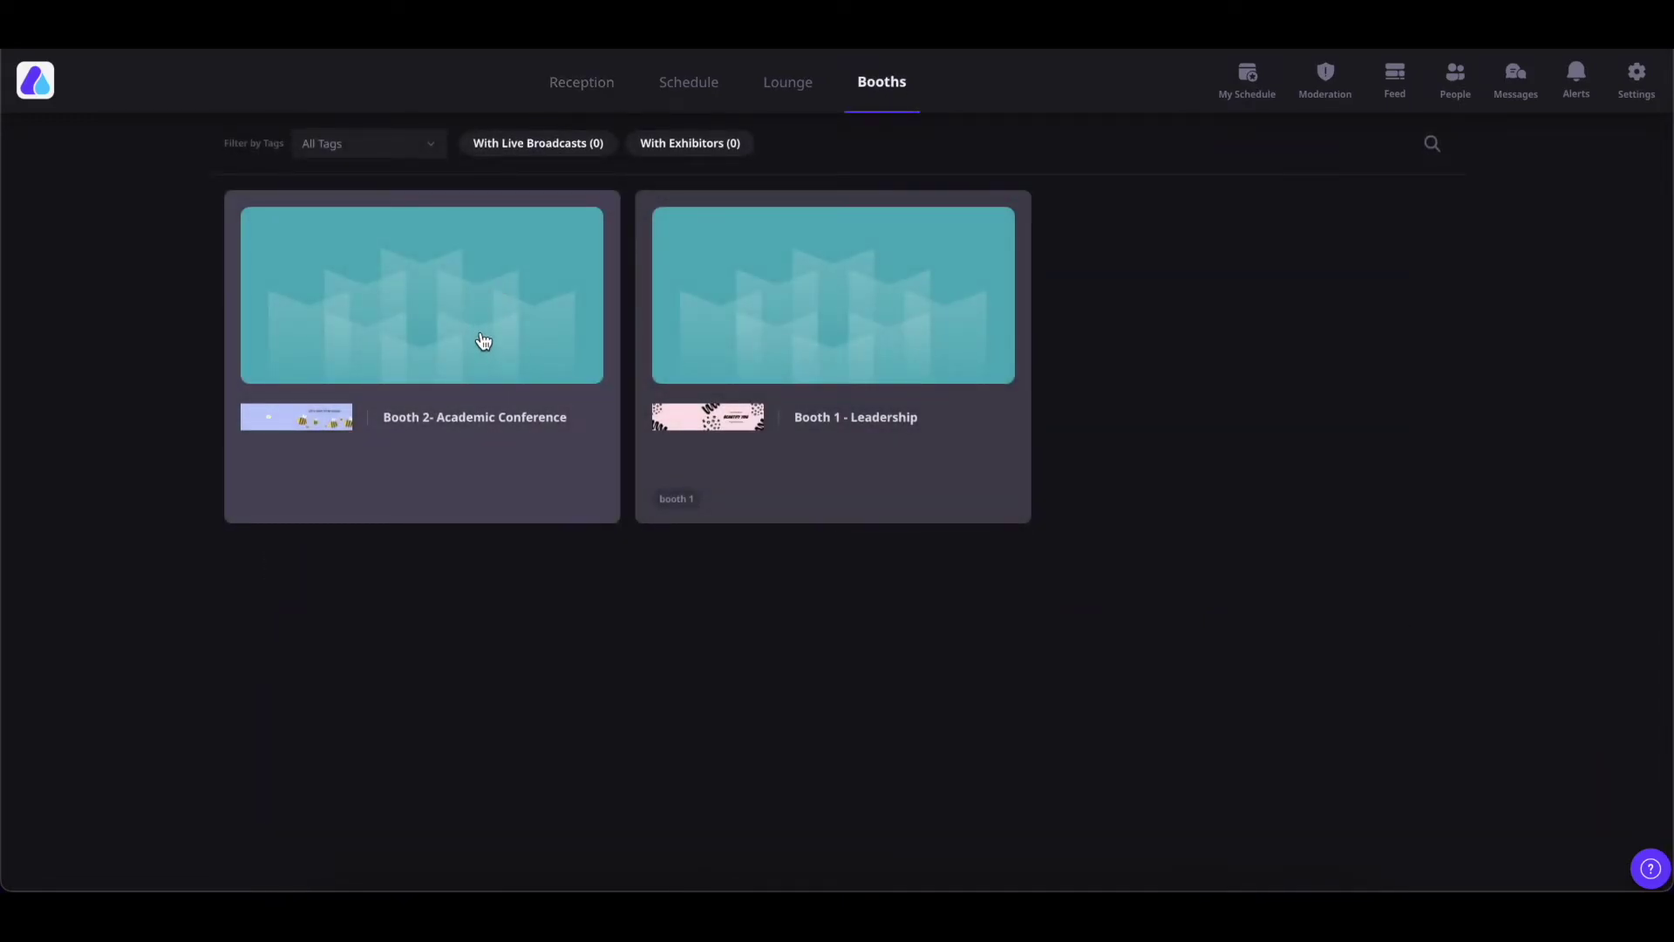
{"action": "left_click", "coordinate": [484, 341]}
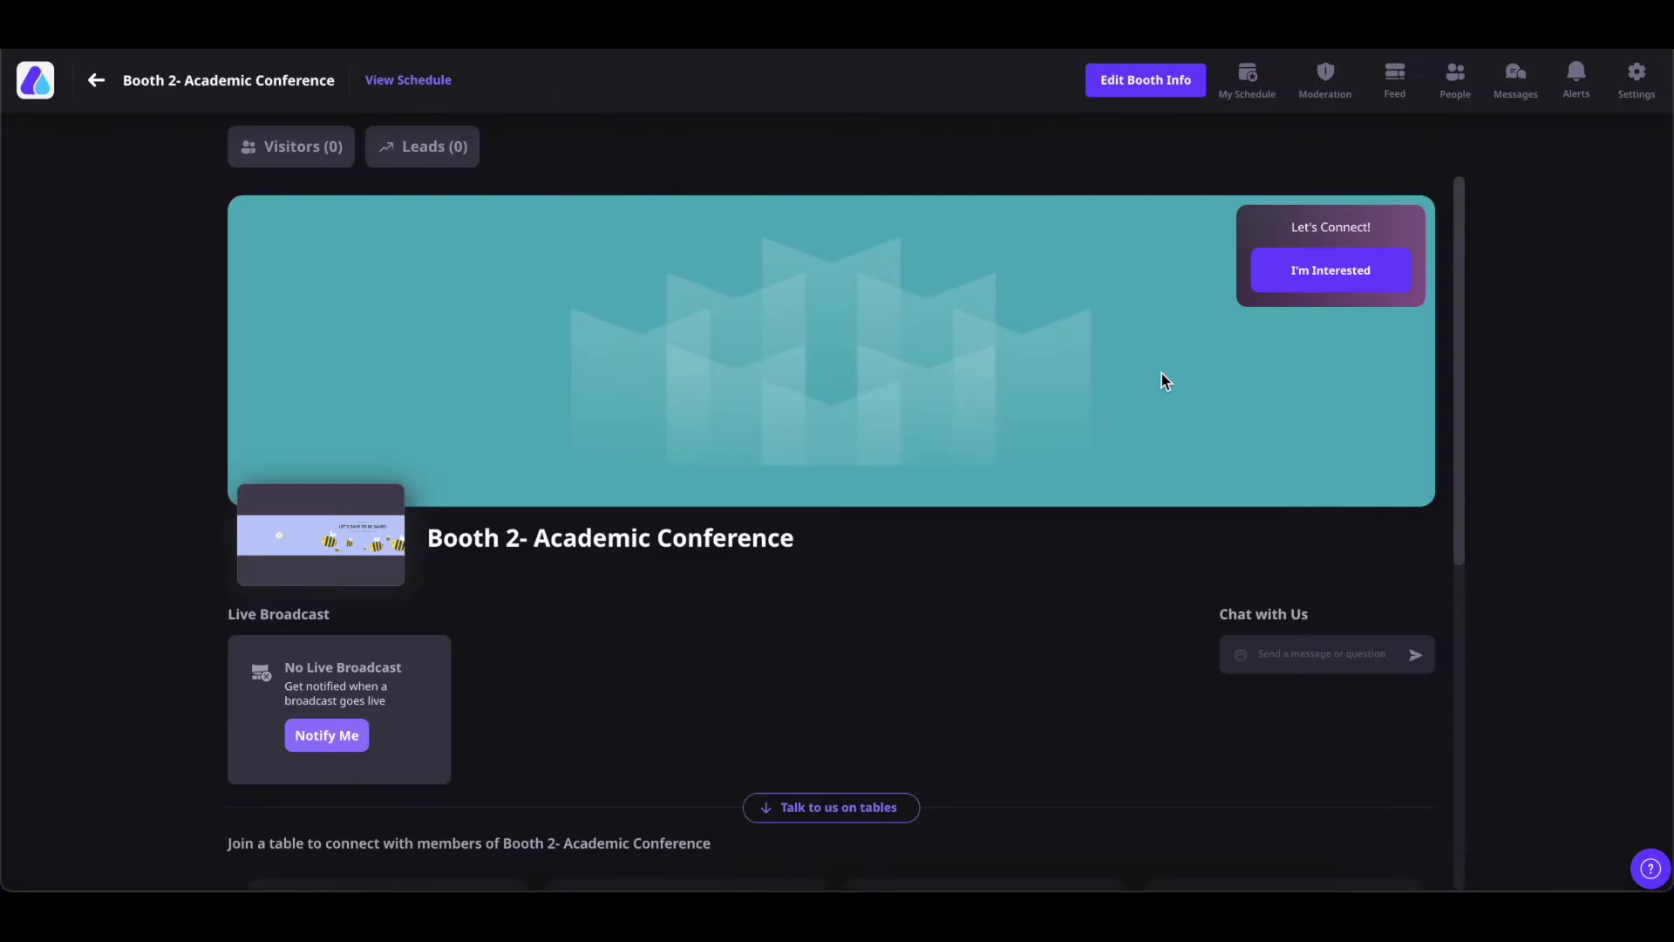
{"action": "left_click", "coordinate": [1148, 82]}
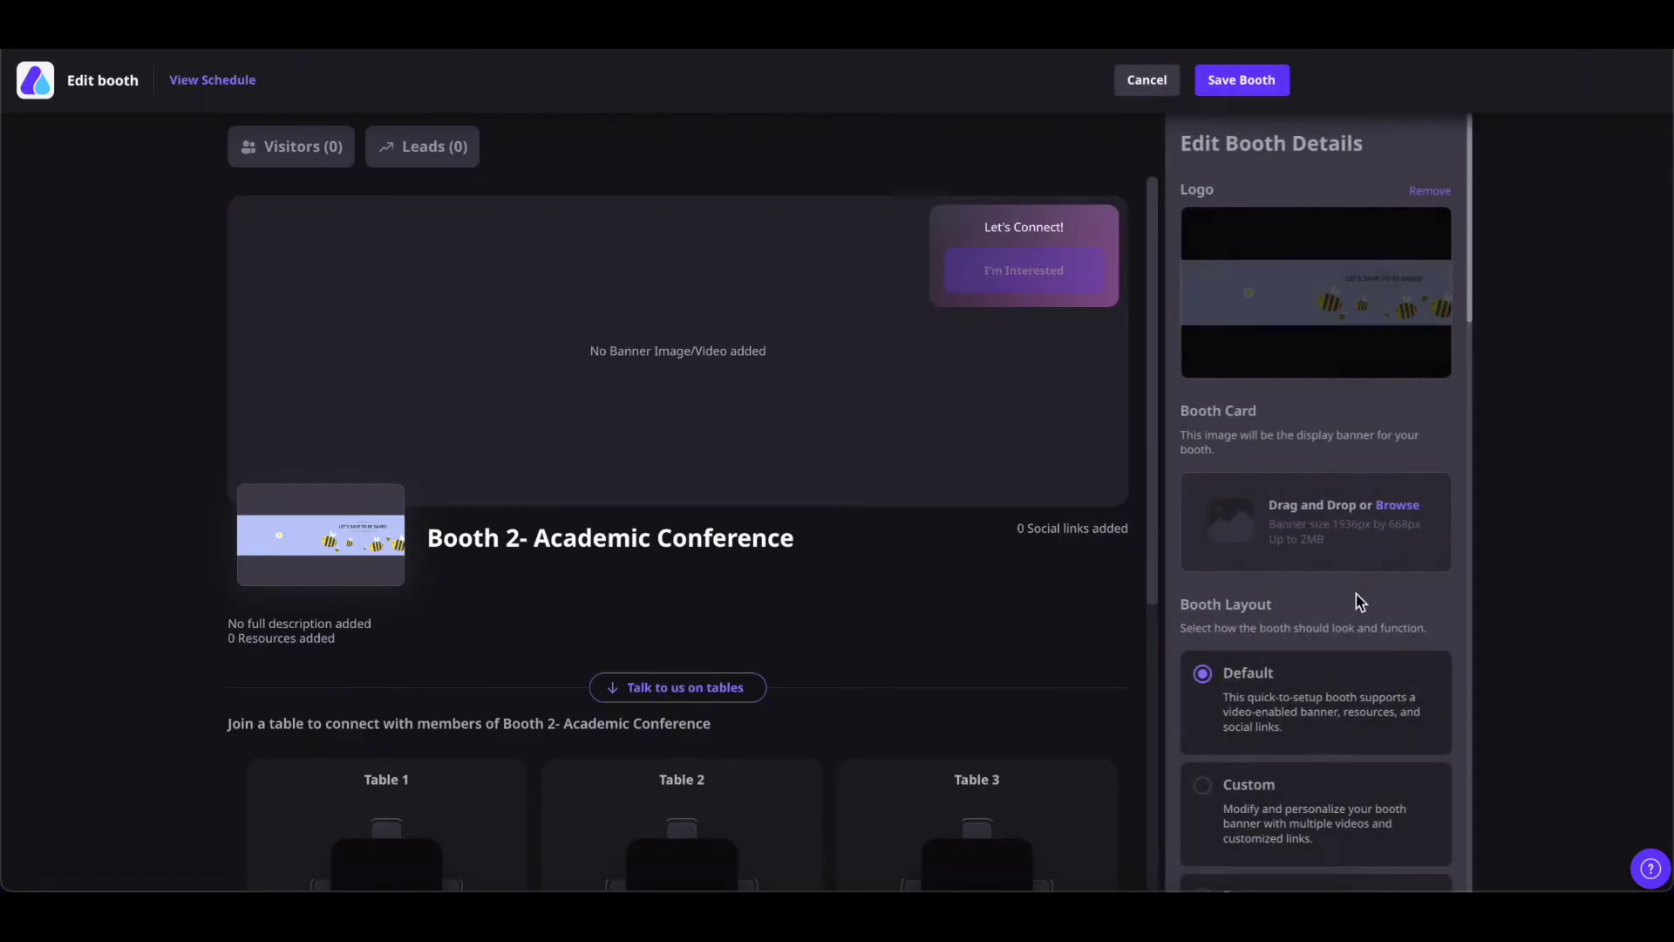
{"action": "scroll", "coordinate": [1346, 636], "scroll_direction": "down", "scroll_amount": 3}
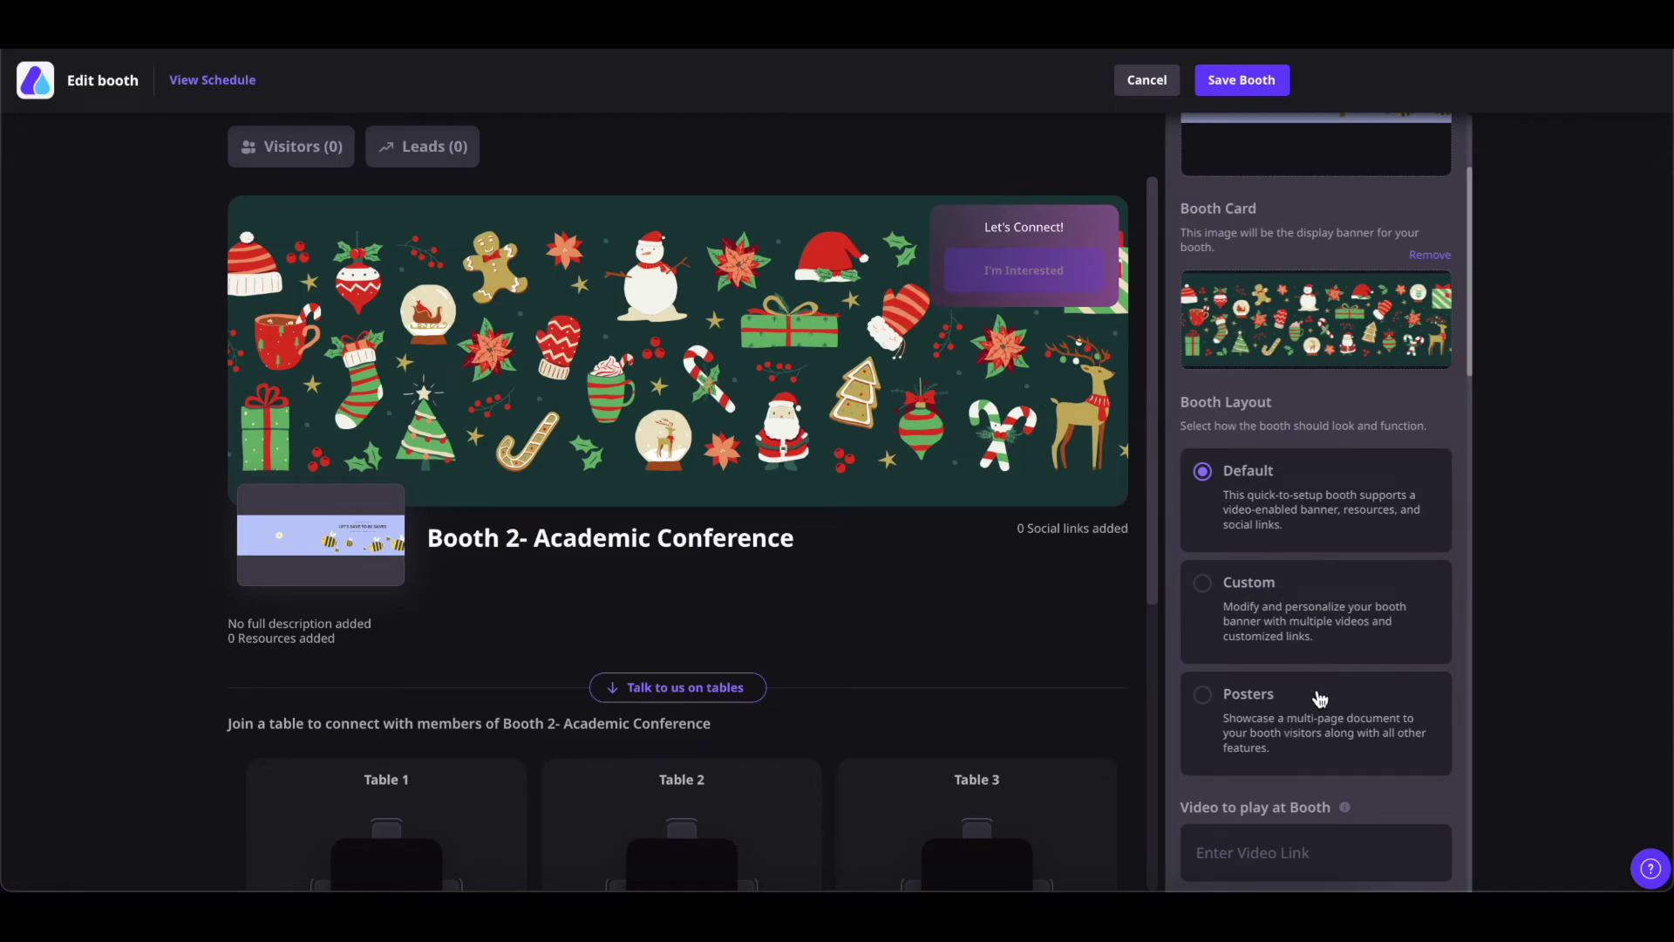
- Switch Booth 2 to the Custom layout, fill in "Short Description" and "Long Description" as its descriptions, and save the booth
{"action": "scroll", "coordinate": [1319, 699], "scroll_direction": "down", "scroll_amount": 1}
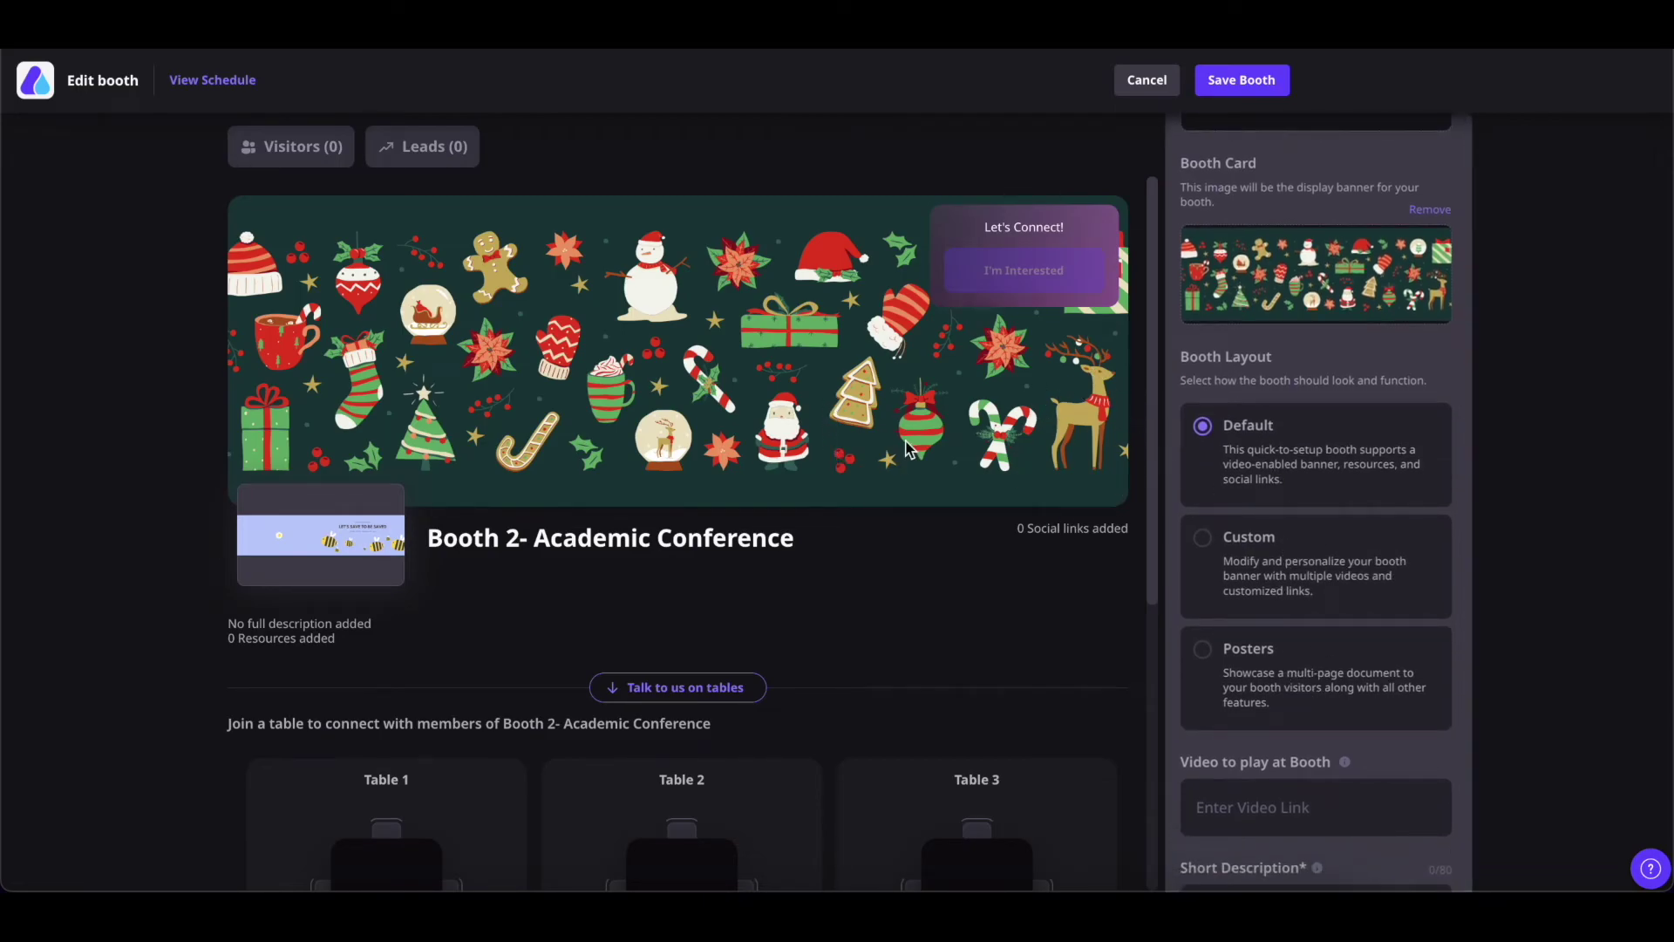
{"action": "scroll", "coordinate": [1264, 567], "scroll_direction": "up", "scroll_amount": 2}
{"action": "left_click", "coordinate": [1220, 643]}
{"action": "scroll", "coordinate": [1225, 650], "scroll_direction": "down", "scroll_amount": 5}
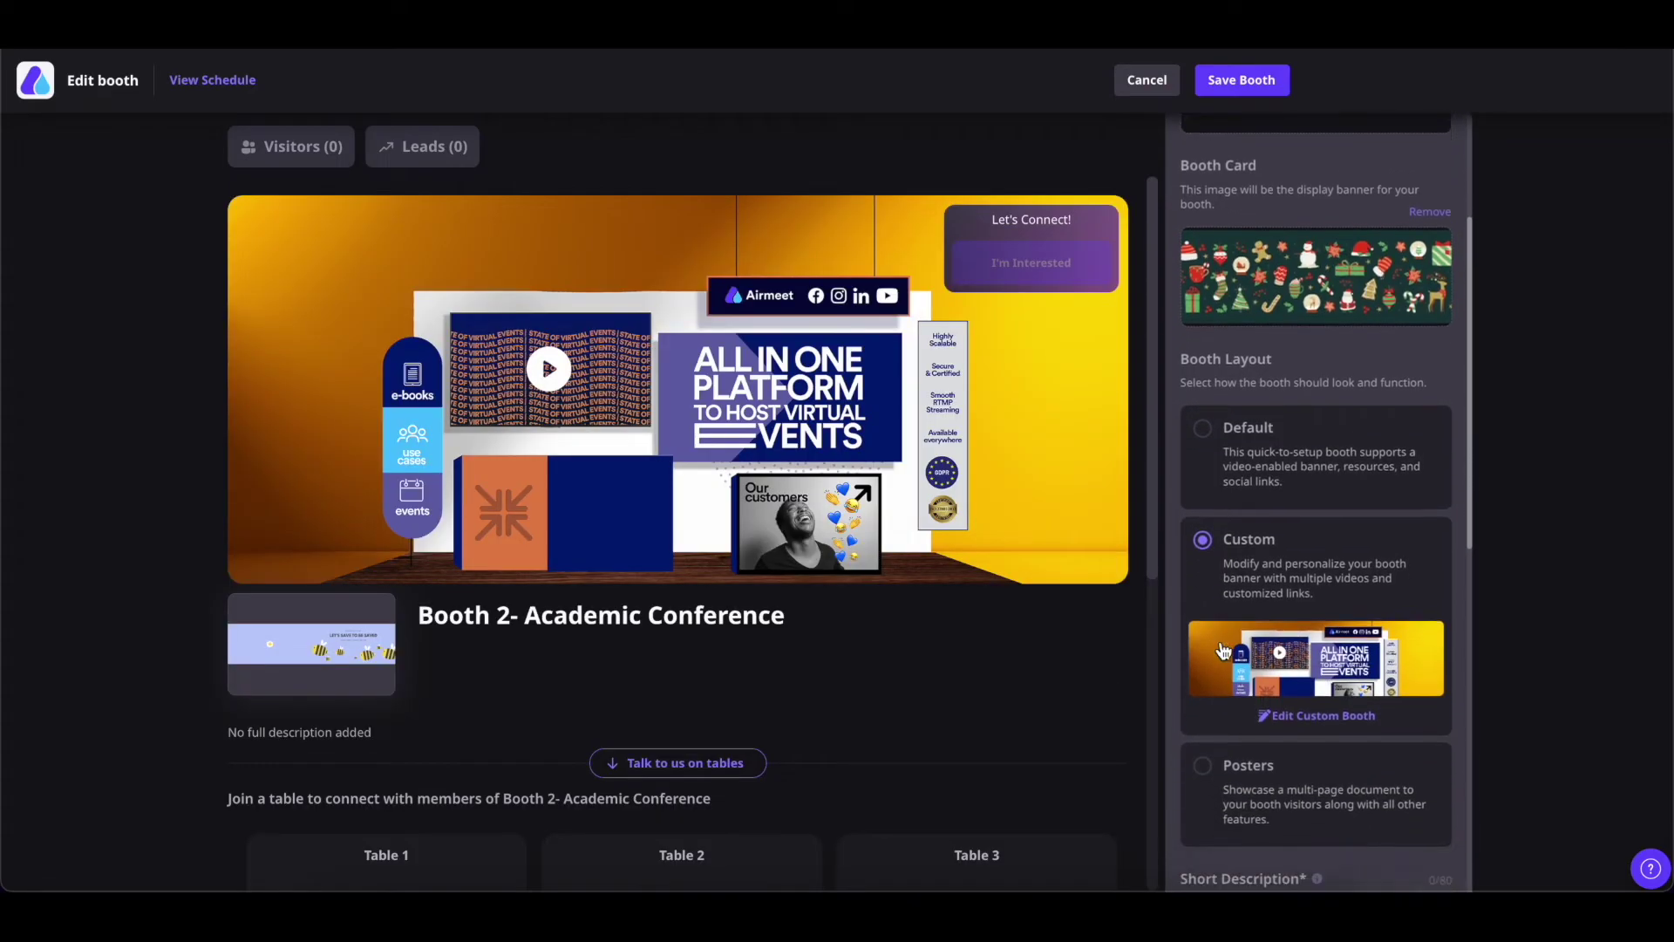
{"action": "left_click", "coordinate": [1279, 616]}
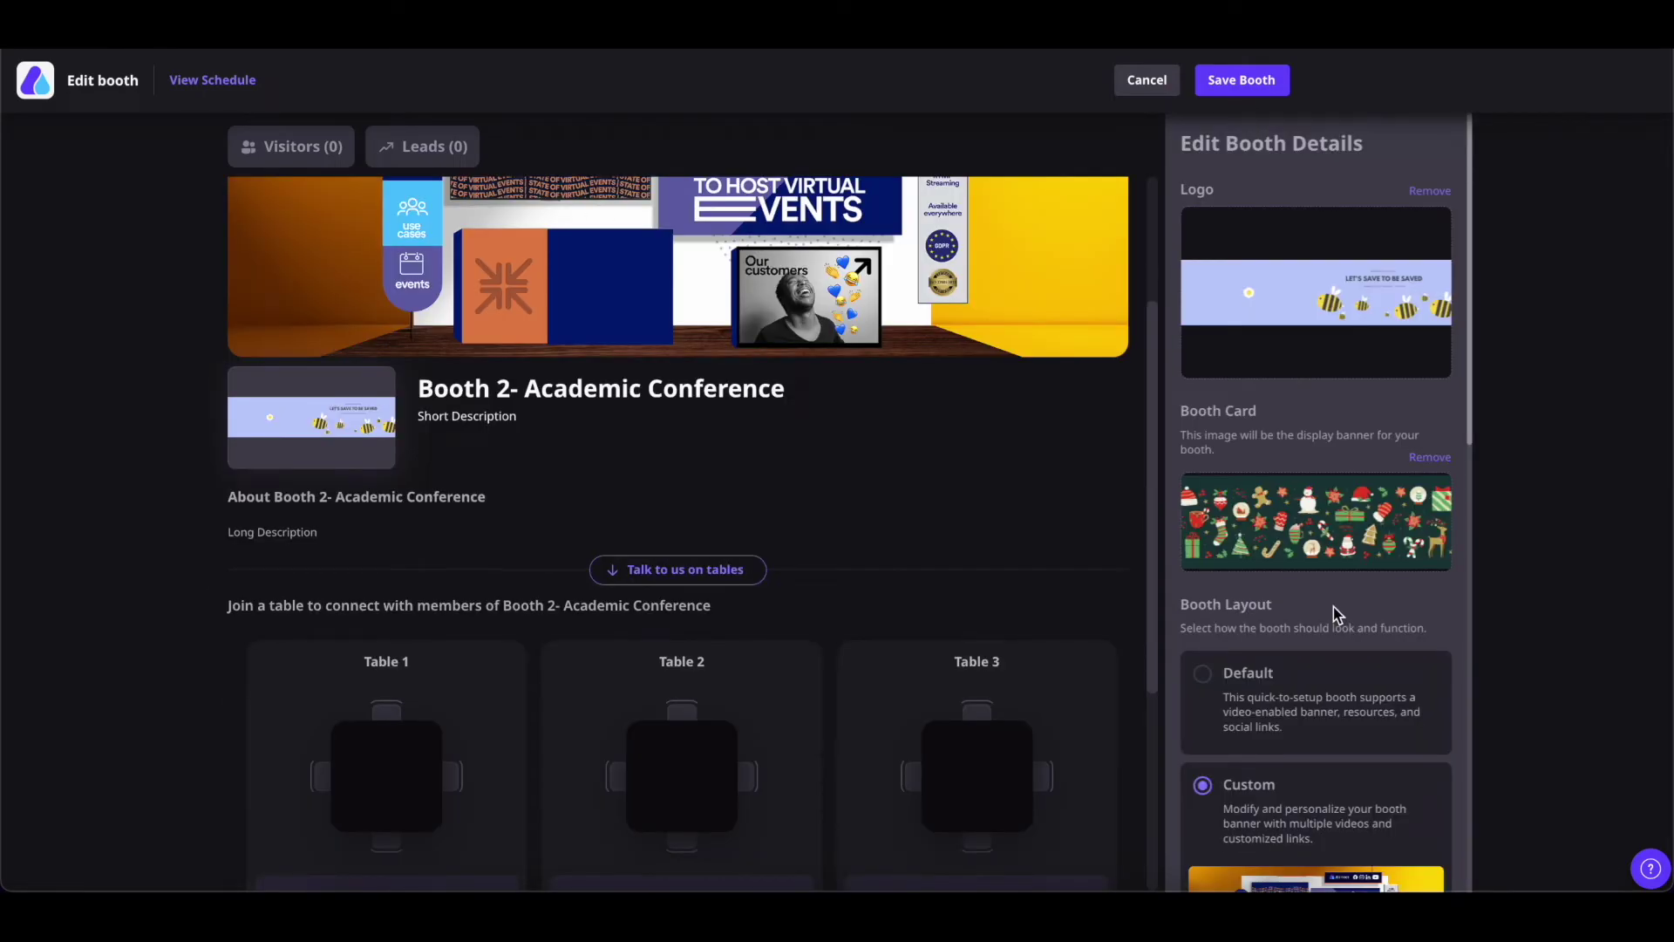
{"action": "left_click", "coordinate": [1242, 82]}
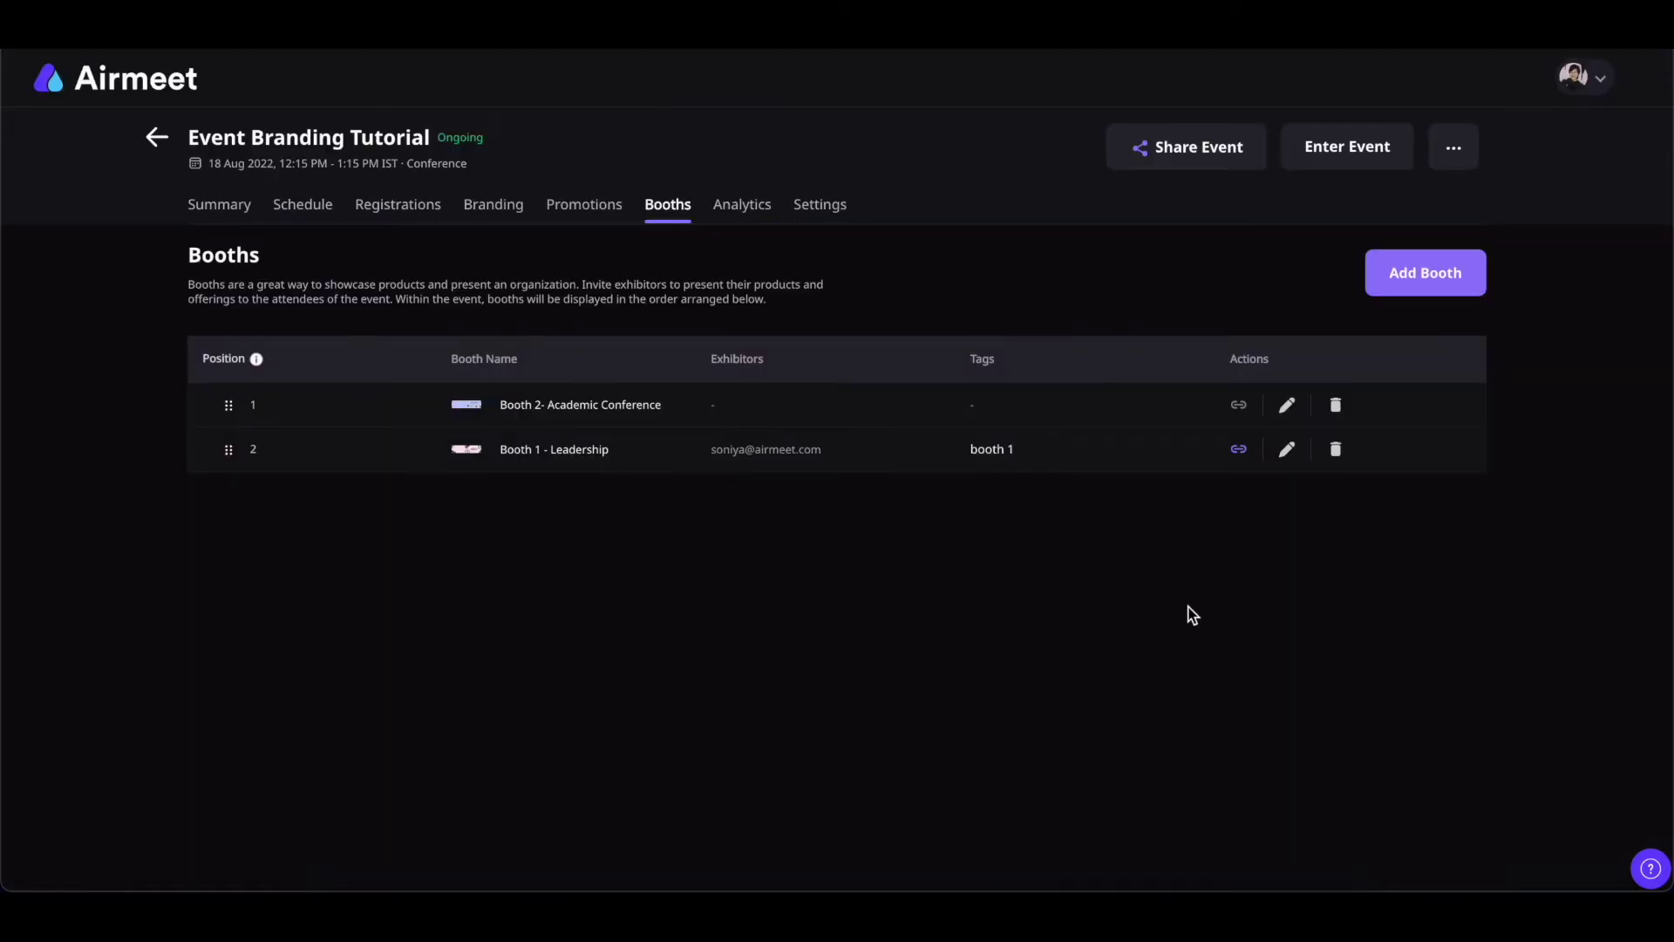
- In the event's lounge, set the title to "Meet and interact with people" and the number of organizer tables to 12, and save
{"action": "left_click", "coordinate": [1349, 148]}
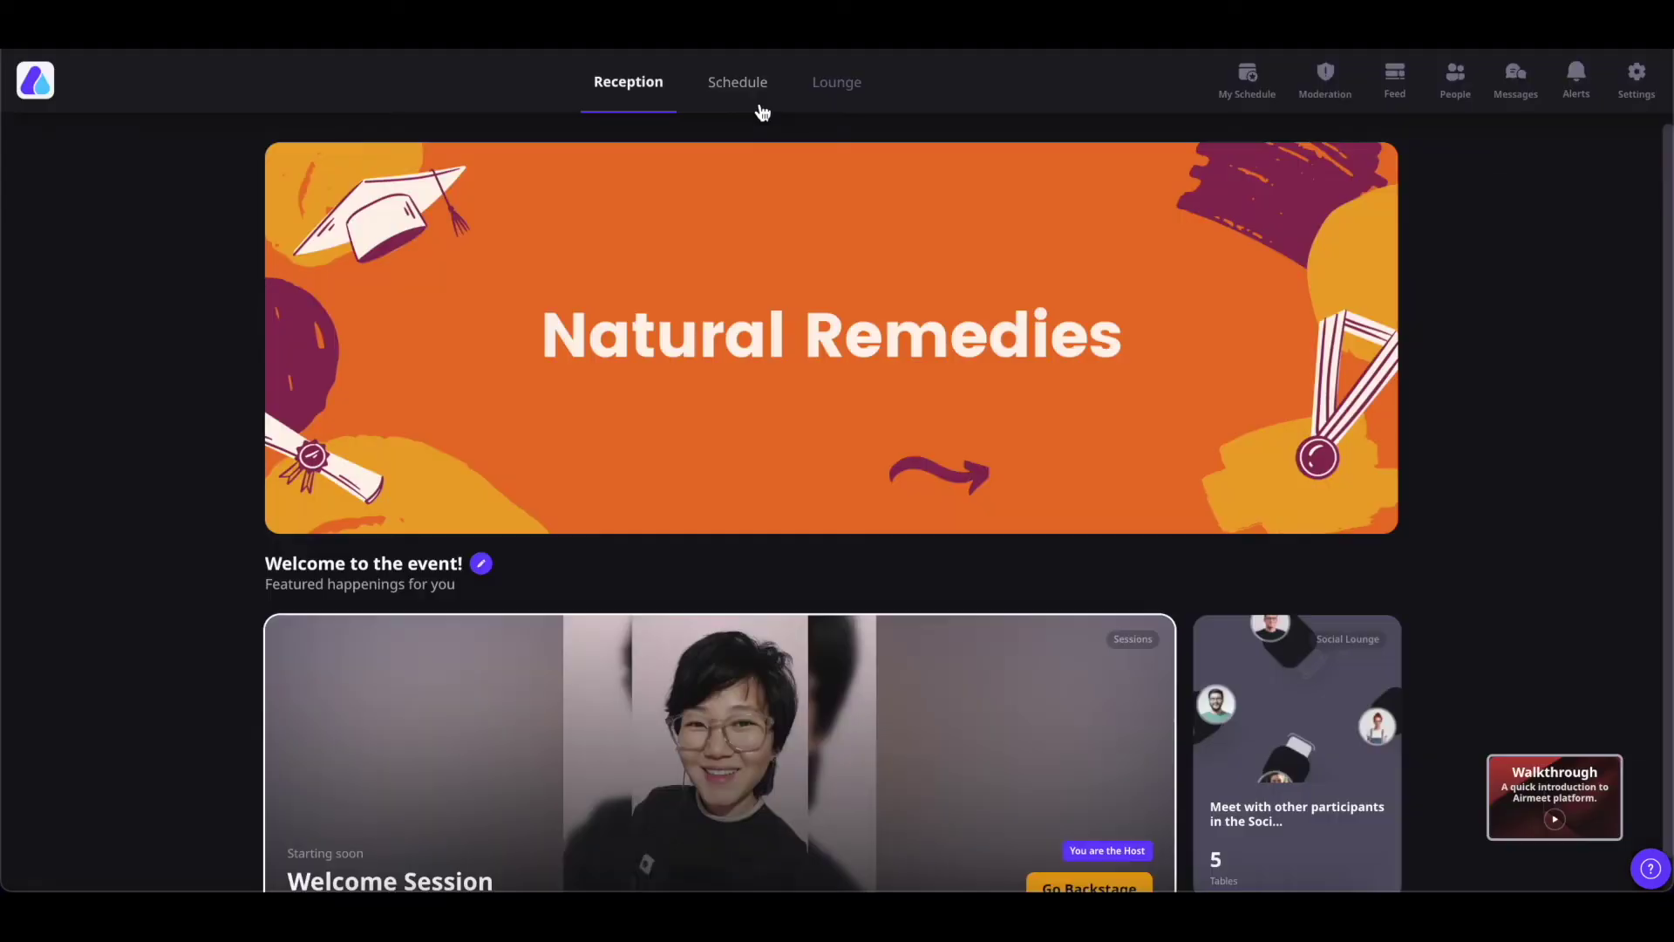
{"action": "left_click", "coordinate": [842, 94]}
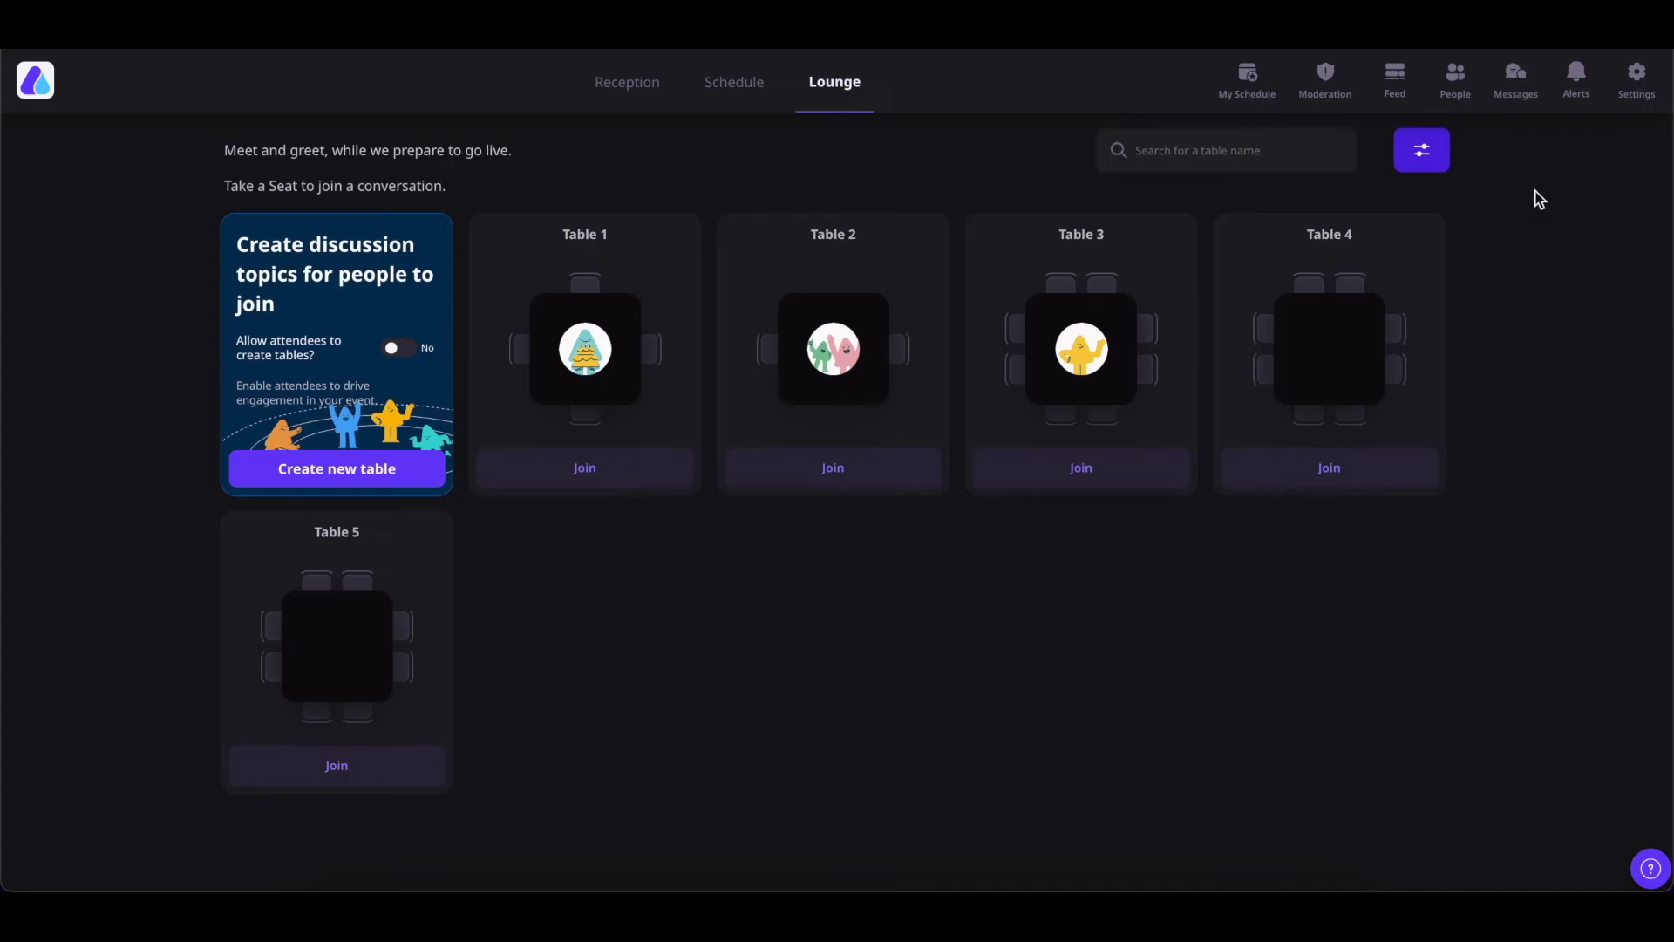
{"action": "left_click", "coordinate": [1429, 155]}
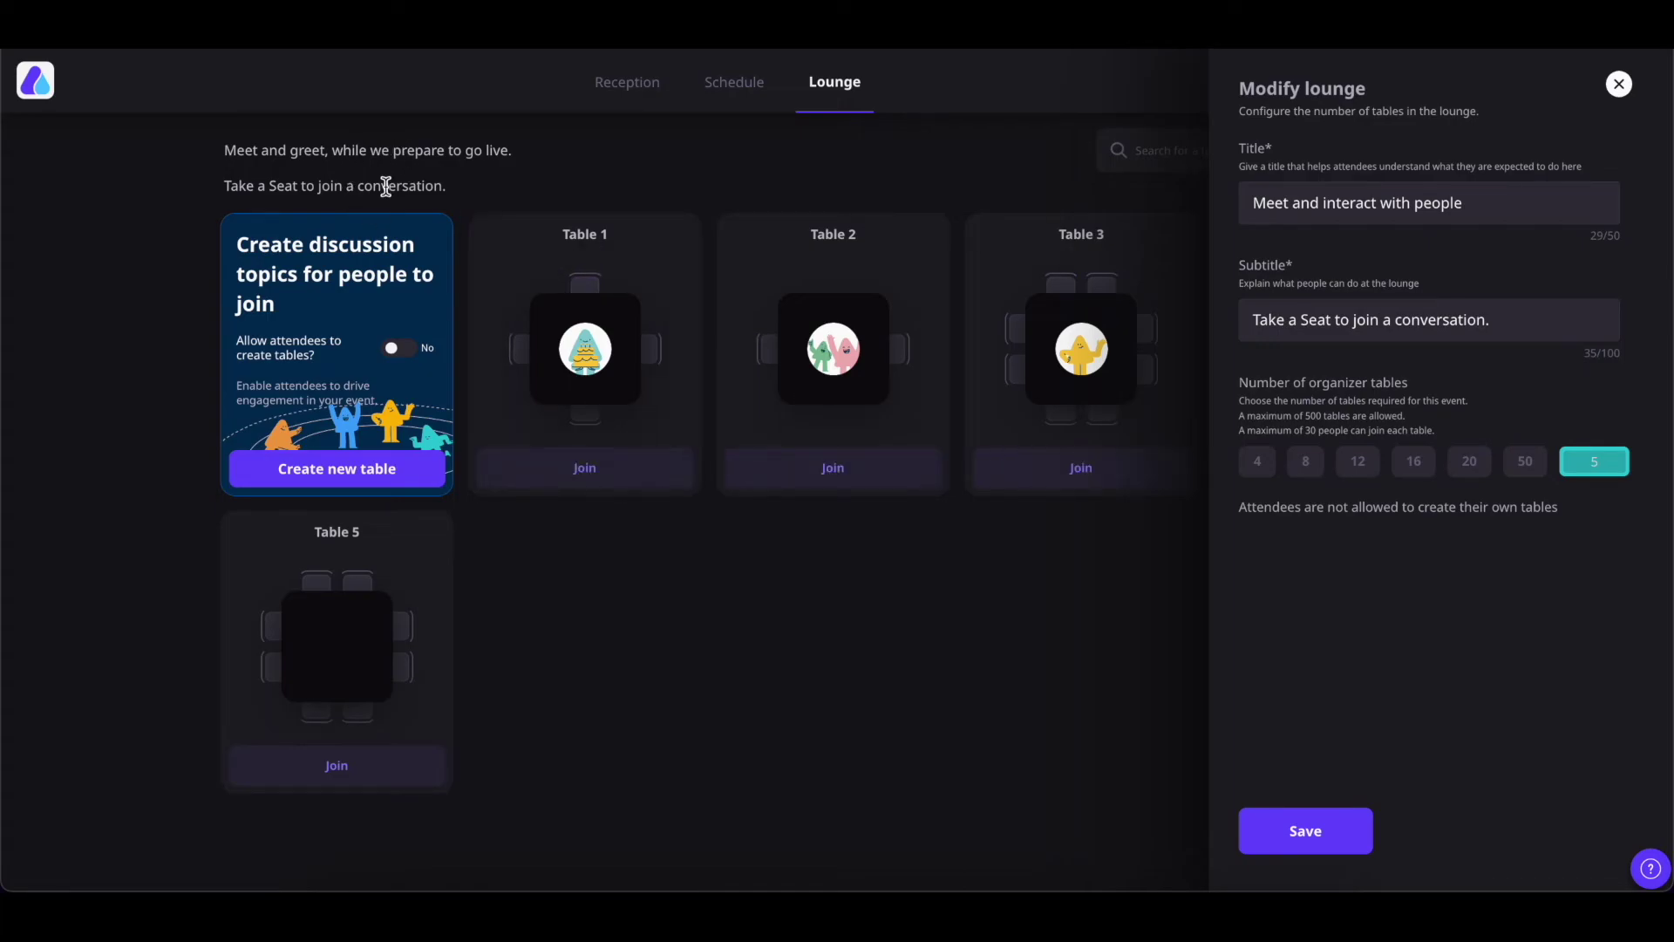
{"action": "left_click", "coordinate": [1367, 476]}
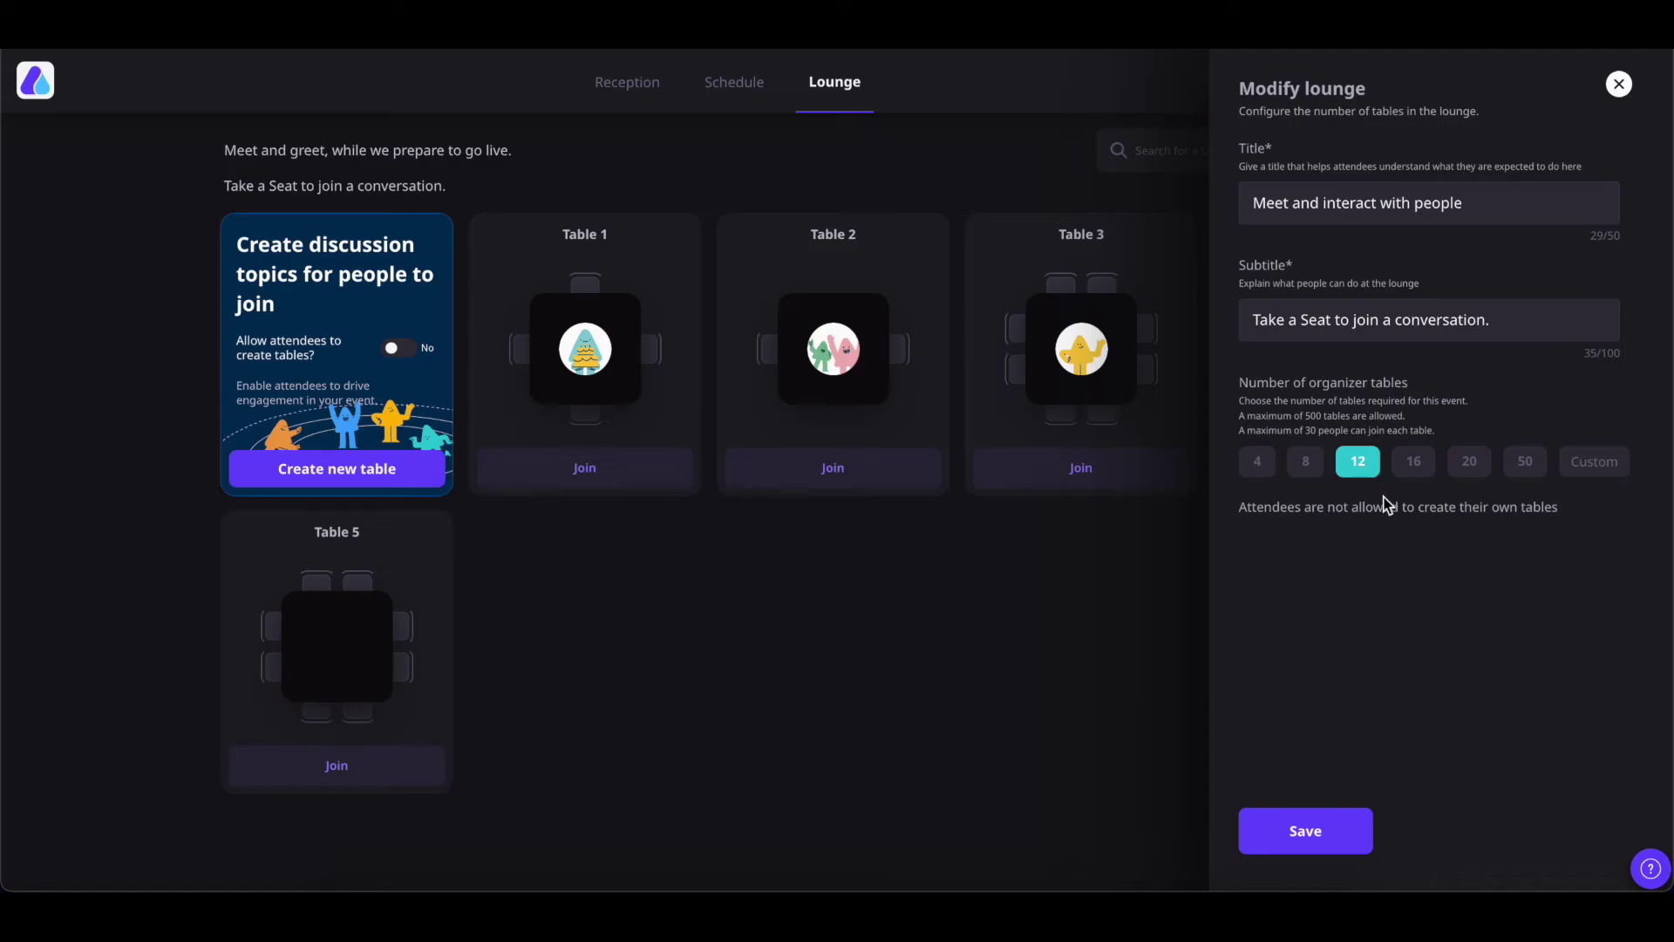
{"action": "left_click", "coordinate": [1323, 828]}
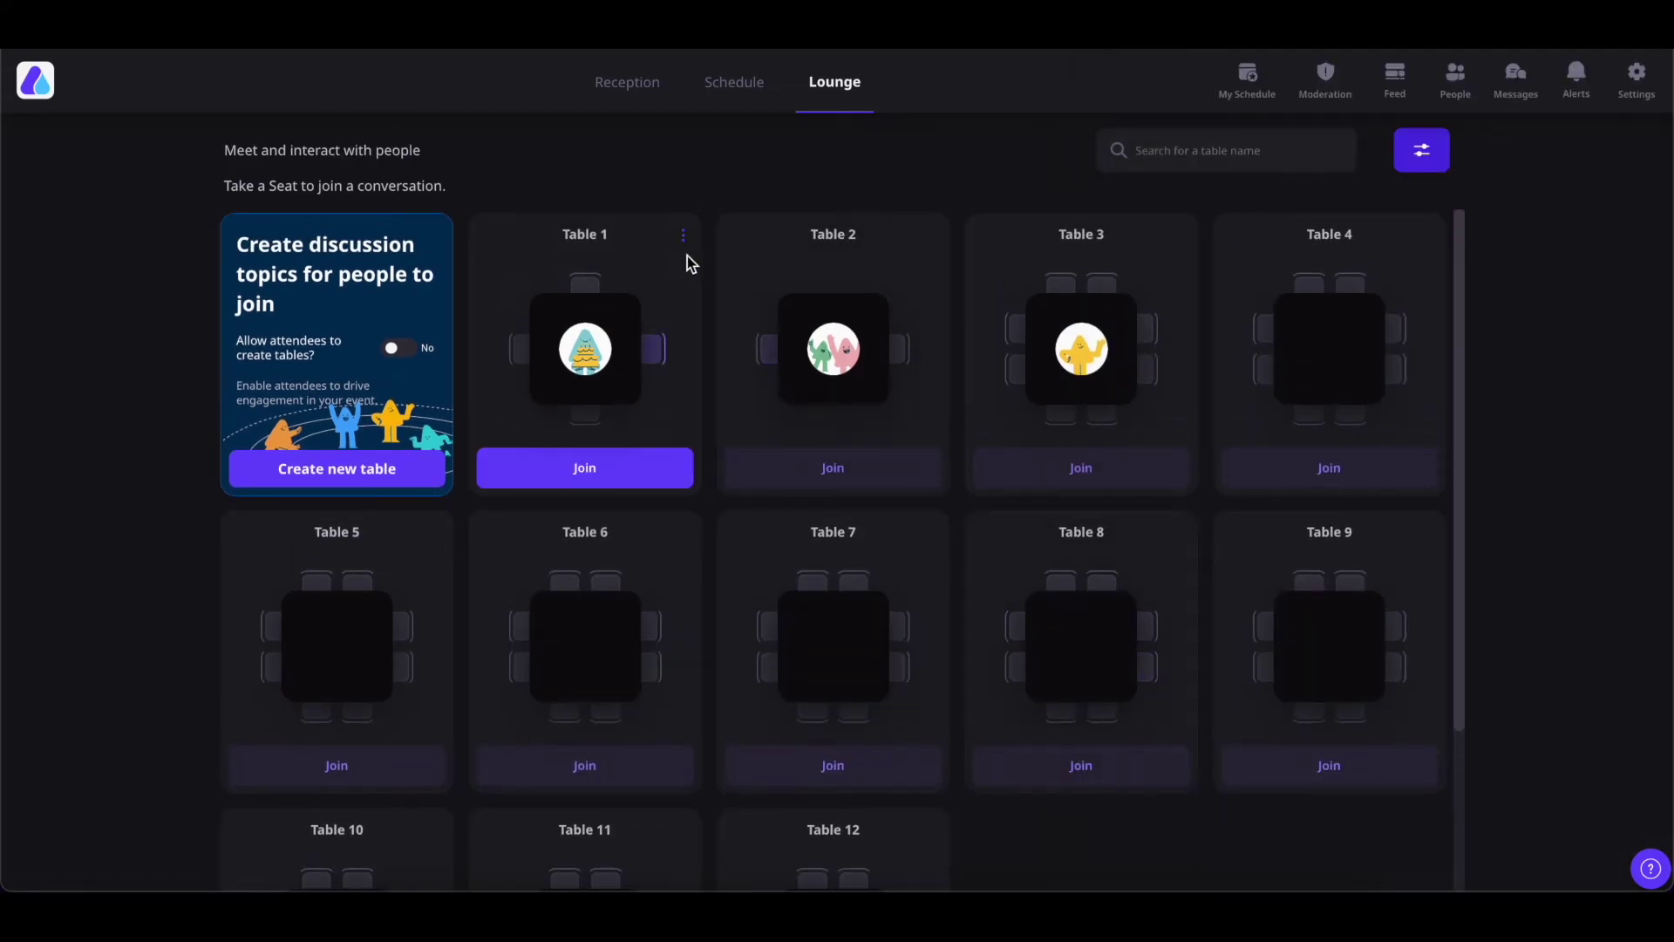
- Open Table 1's details in the lounge, review its topic, image and seat settings, and save
{"action": "left_click", "coordinate": [684, 237]}
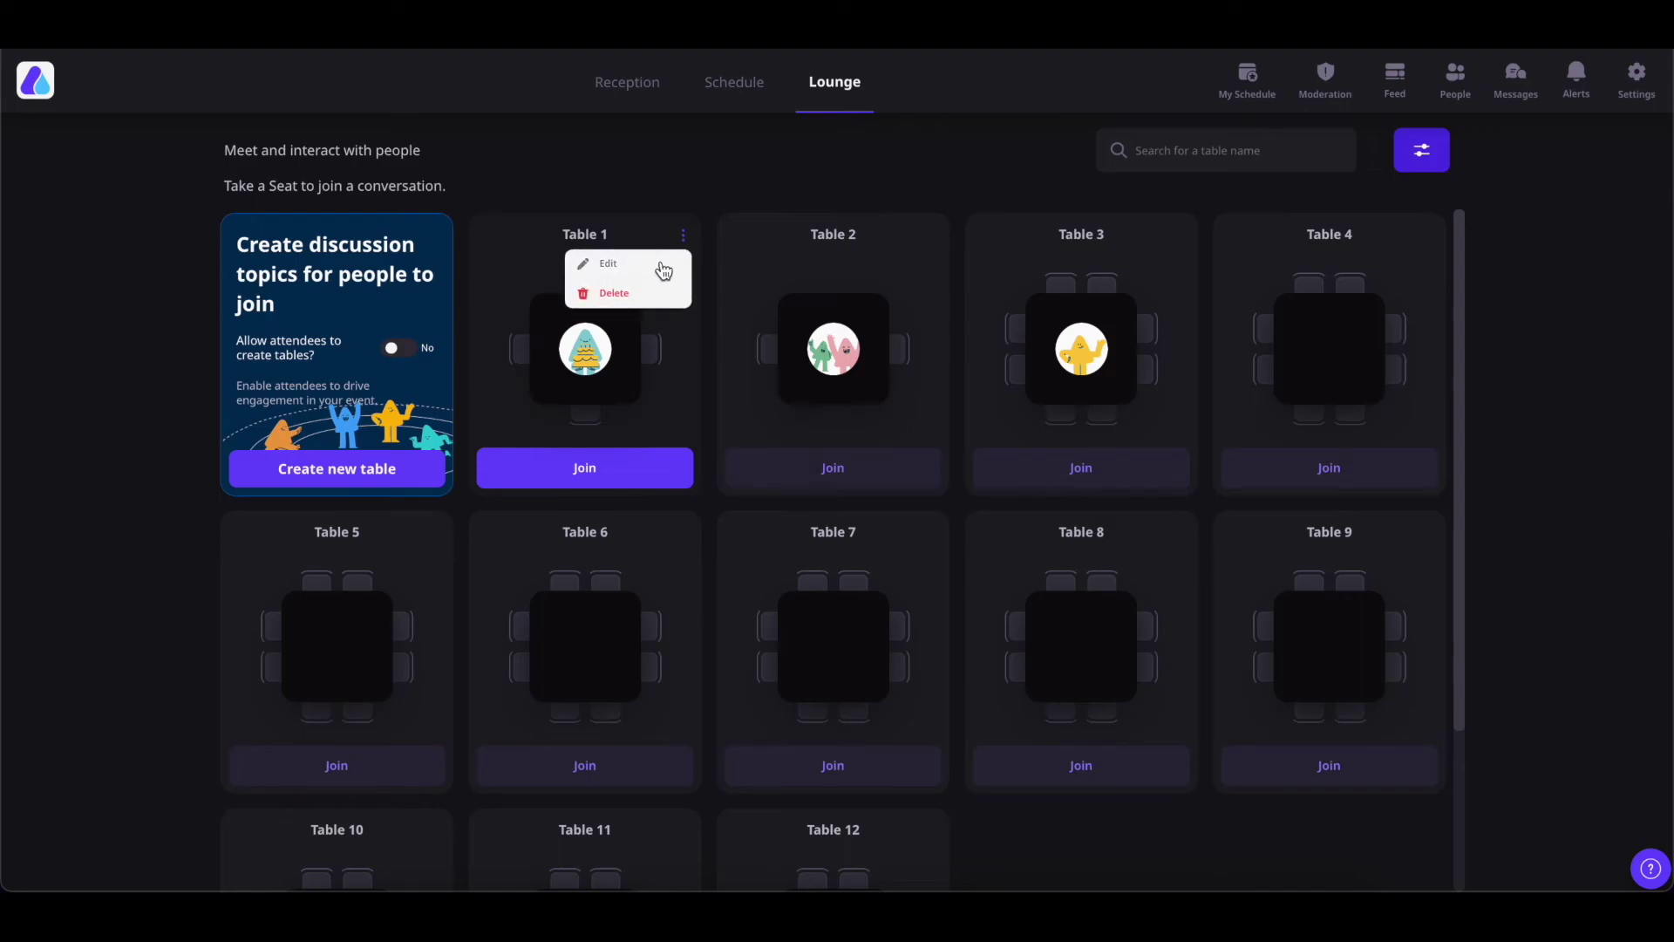
{"action": "left_click", "coordinate": [660, 262]}
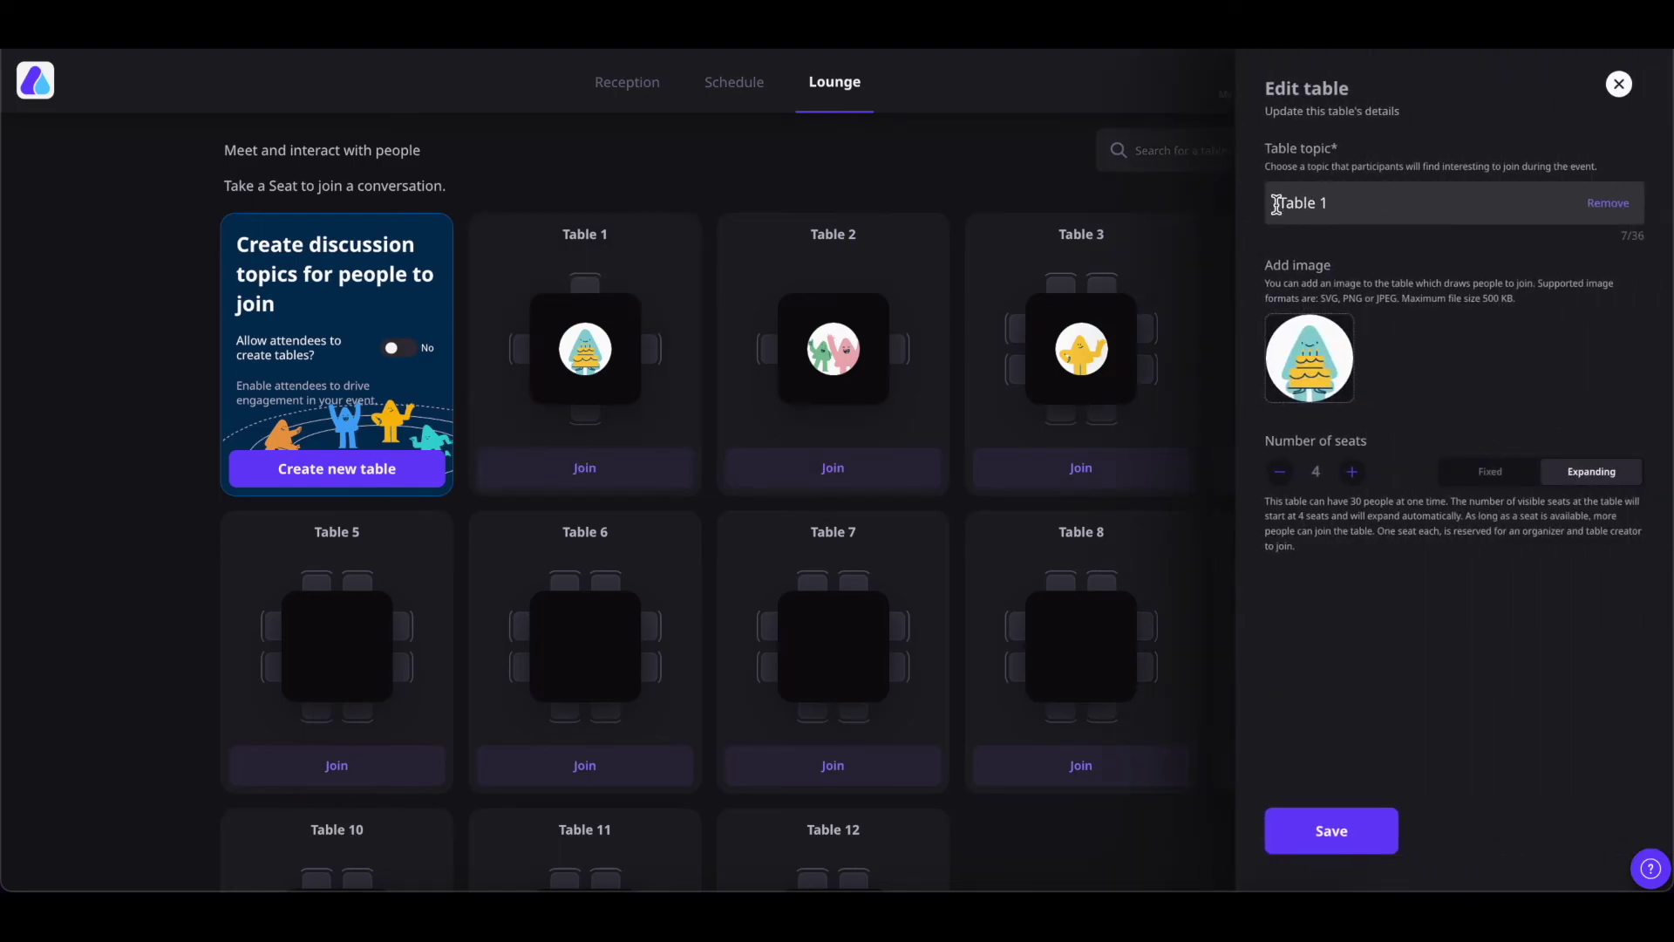
{"action": "mouse_move", "coordinate": [1312, 367]}
{"action": "left_click", "coordinate": [1333, 833]}
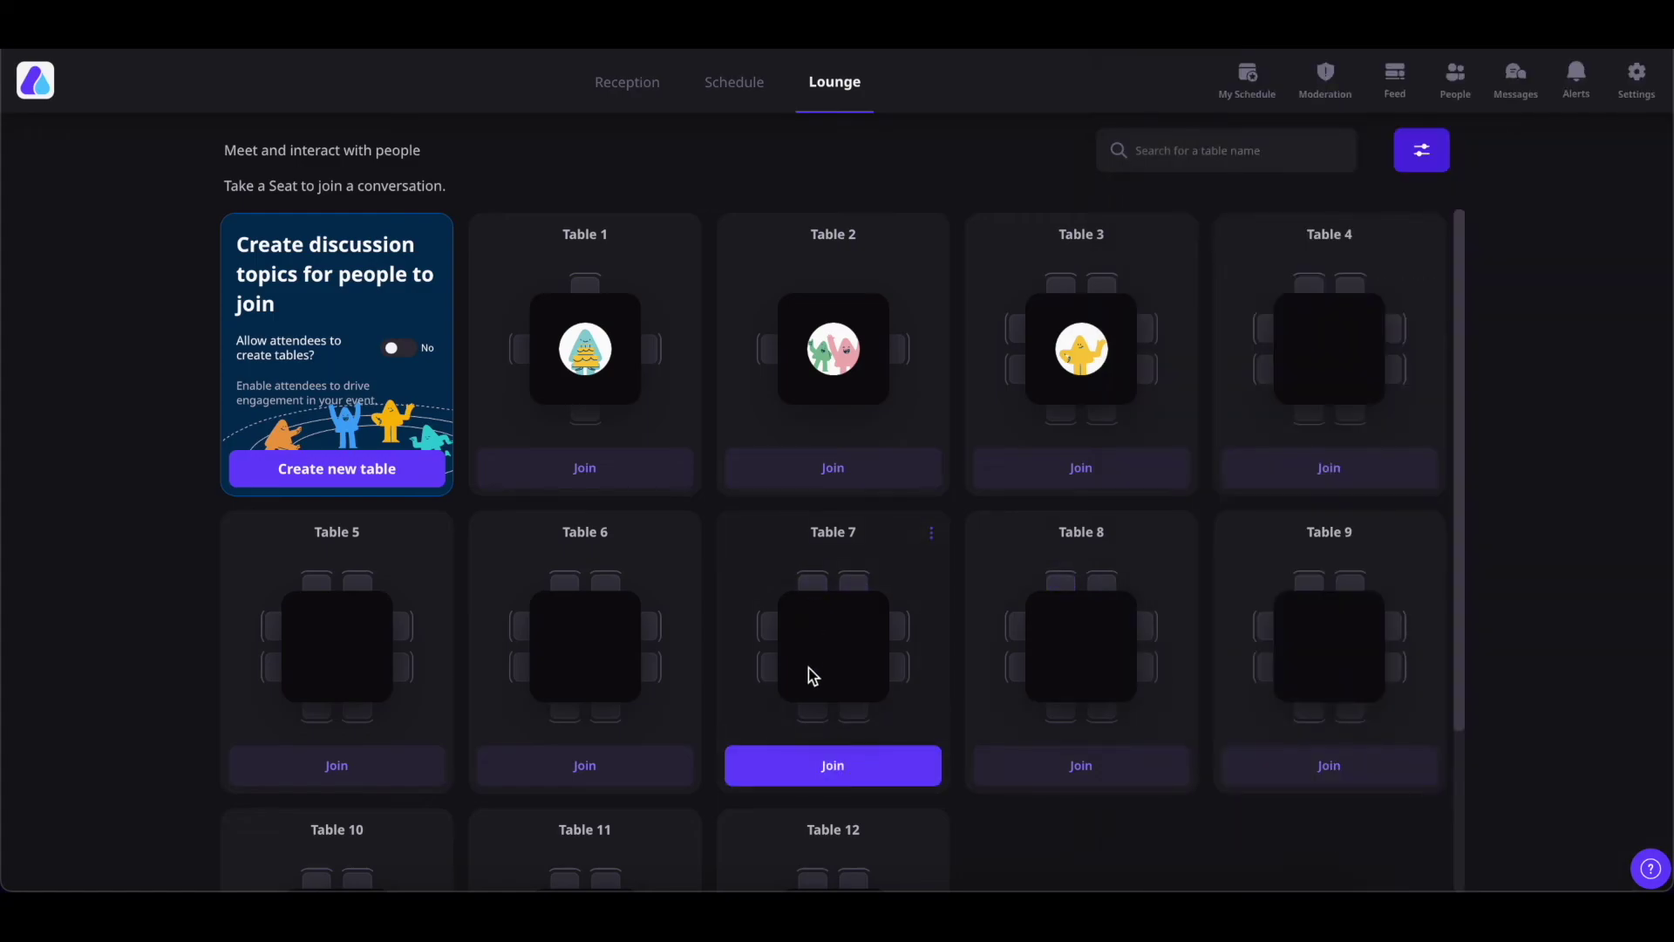
- Delete Table 7 from the lounge
{"action": "left_click", "coordinate": [932, 543]}
{"action": "left_click", "coordinate": [876, 593]}
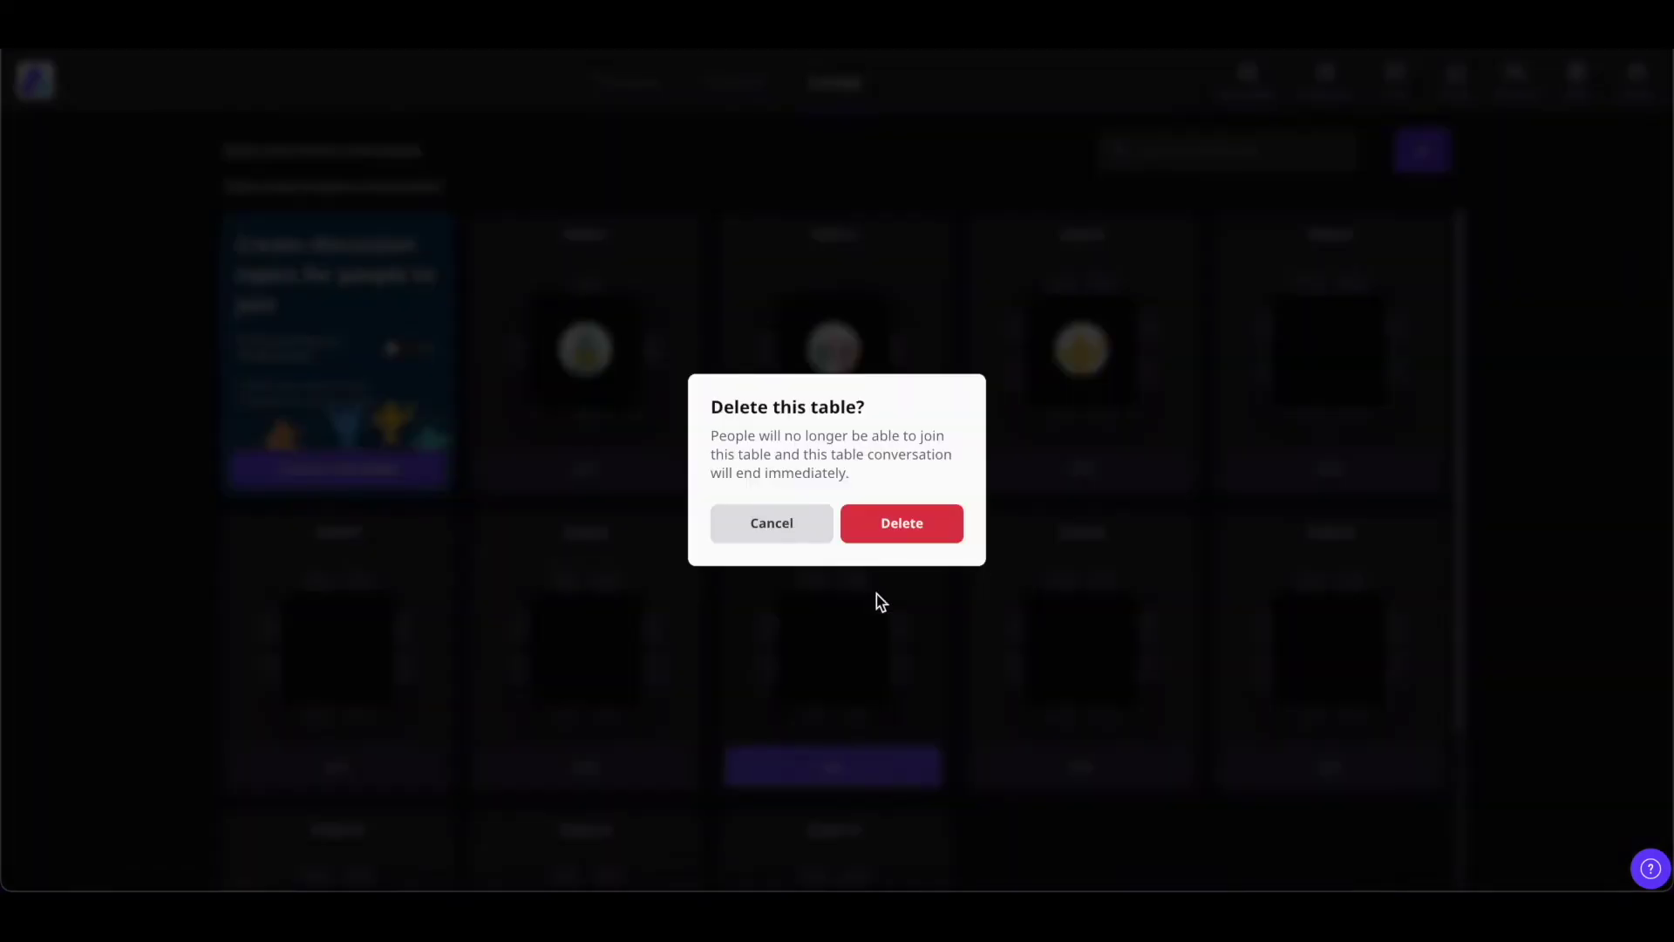
{"action": "left_click", "coordinate": [903, 527]}
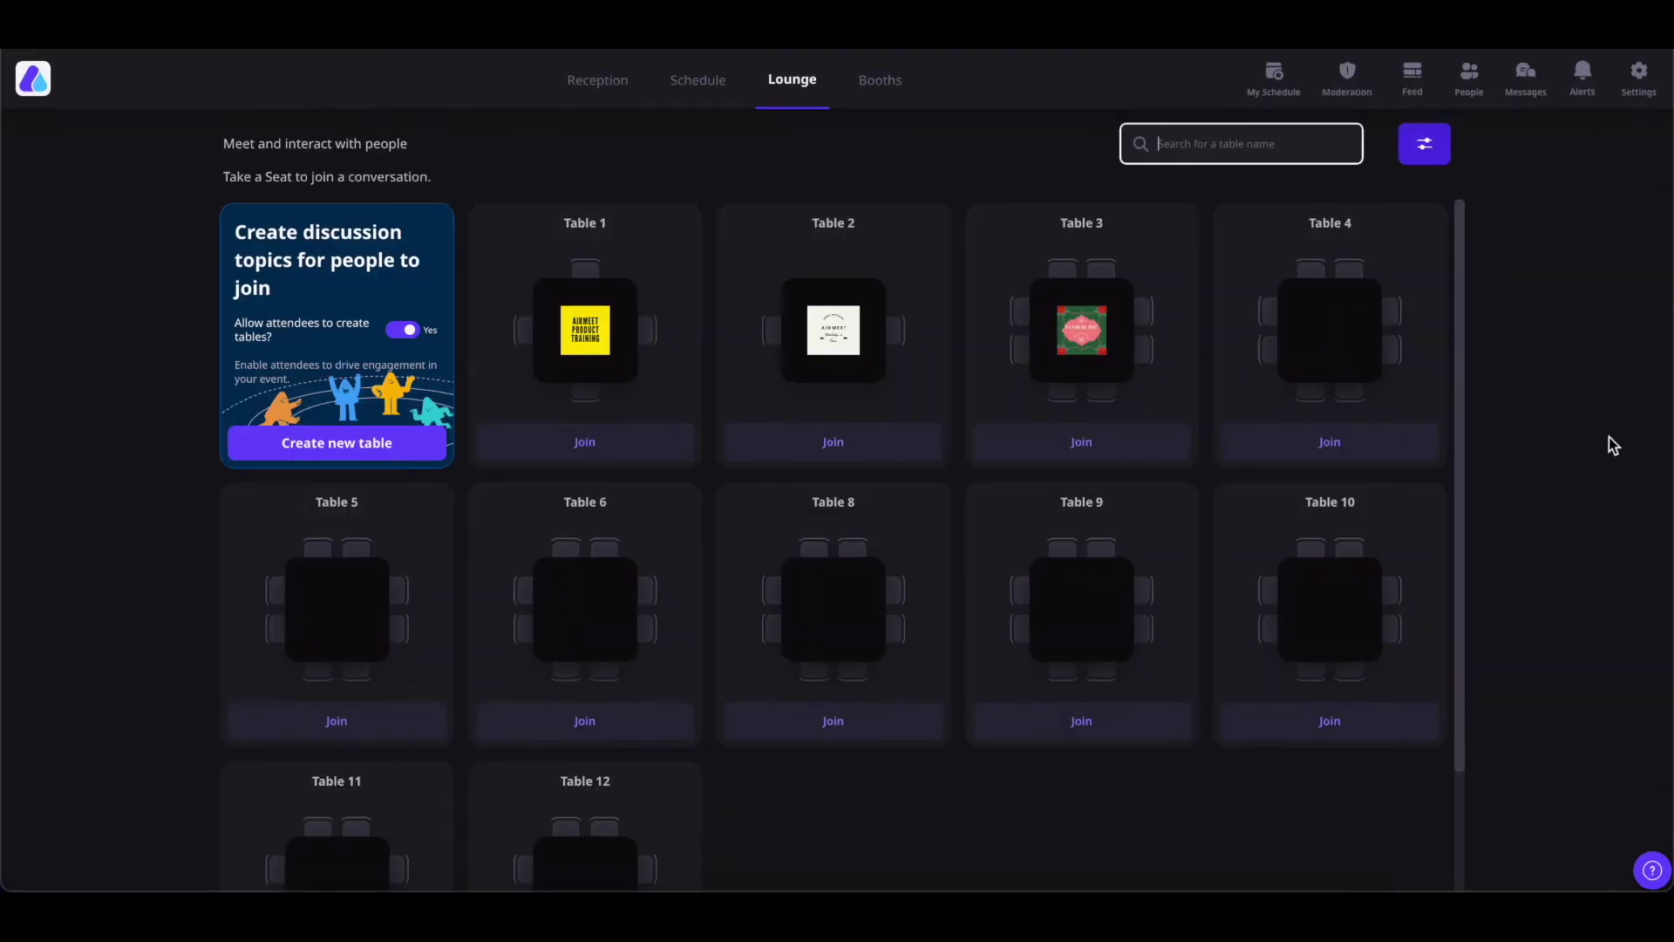
- Set the event's theme accent to a custom light green color, hex #a7f46c
{"action": "left_click", "coordinate": [1639, 77]}
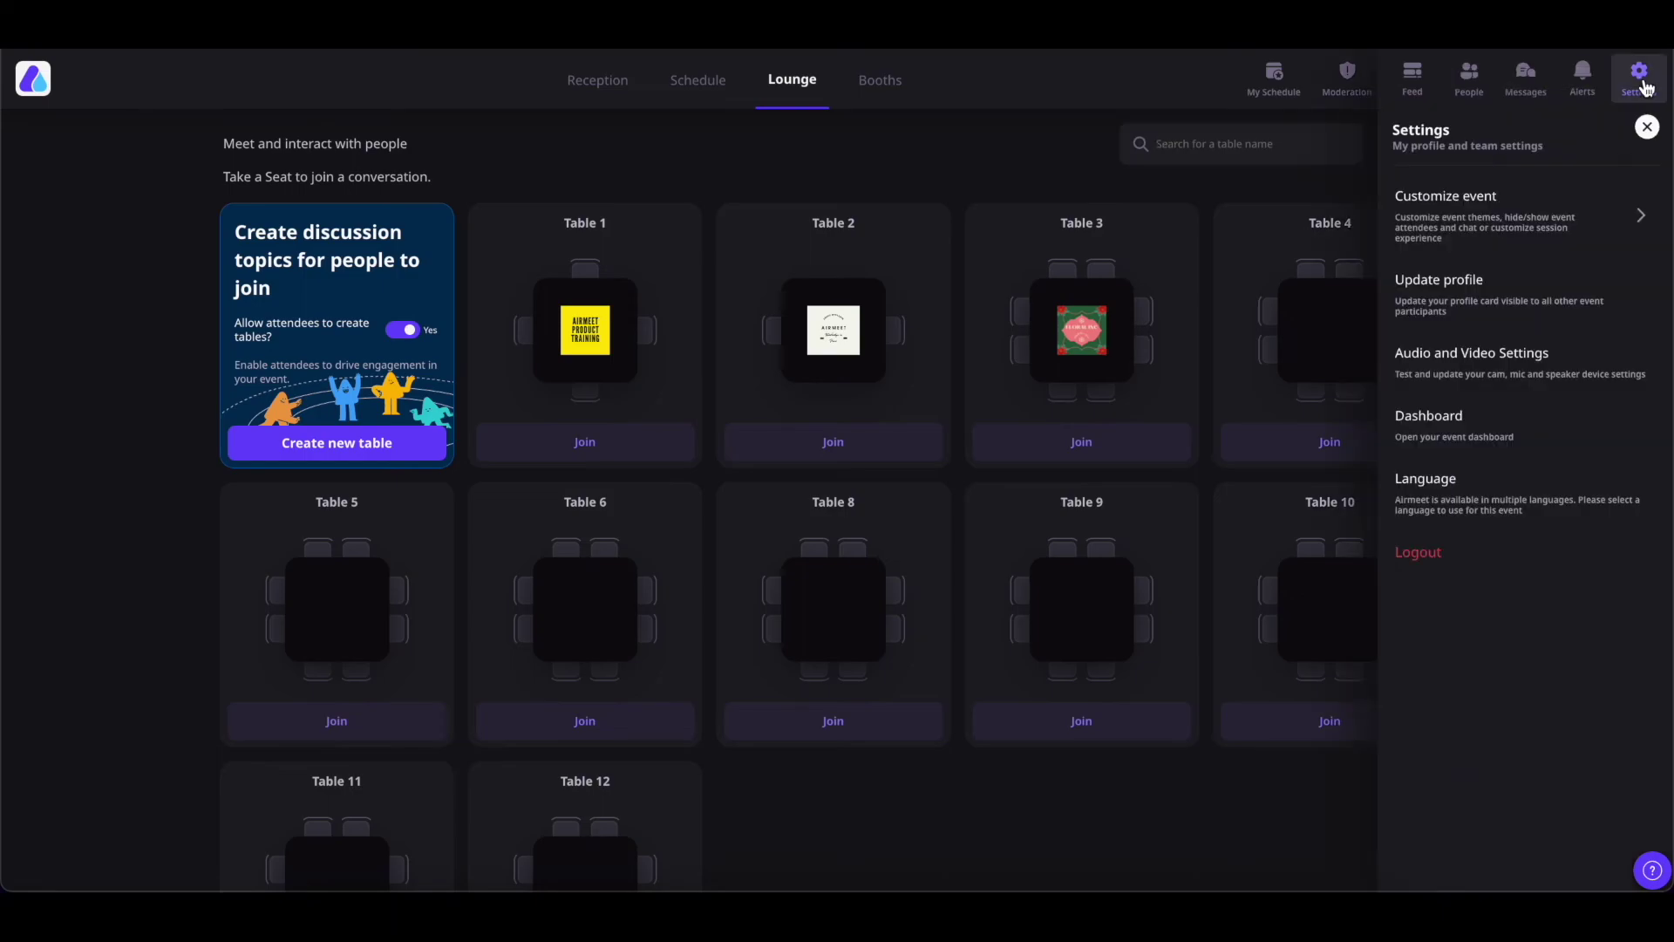
{"action": "left_click", "coordinate": [1485, 209]}
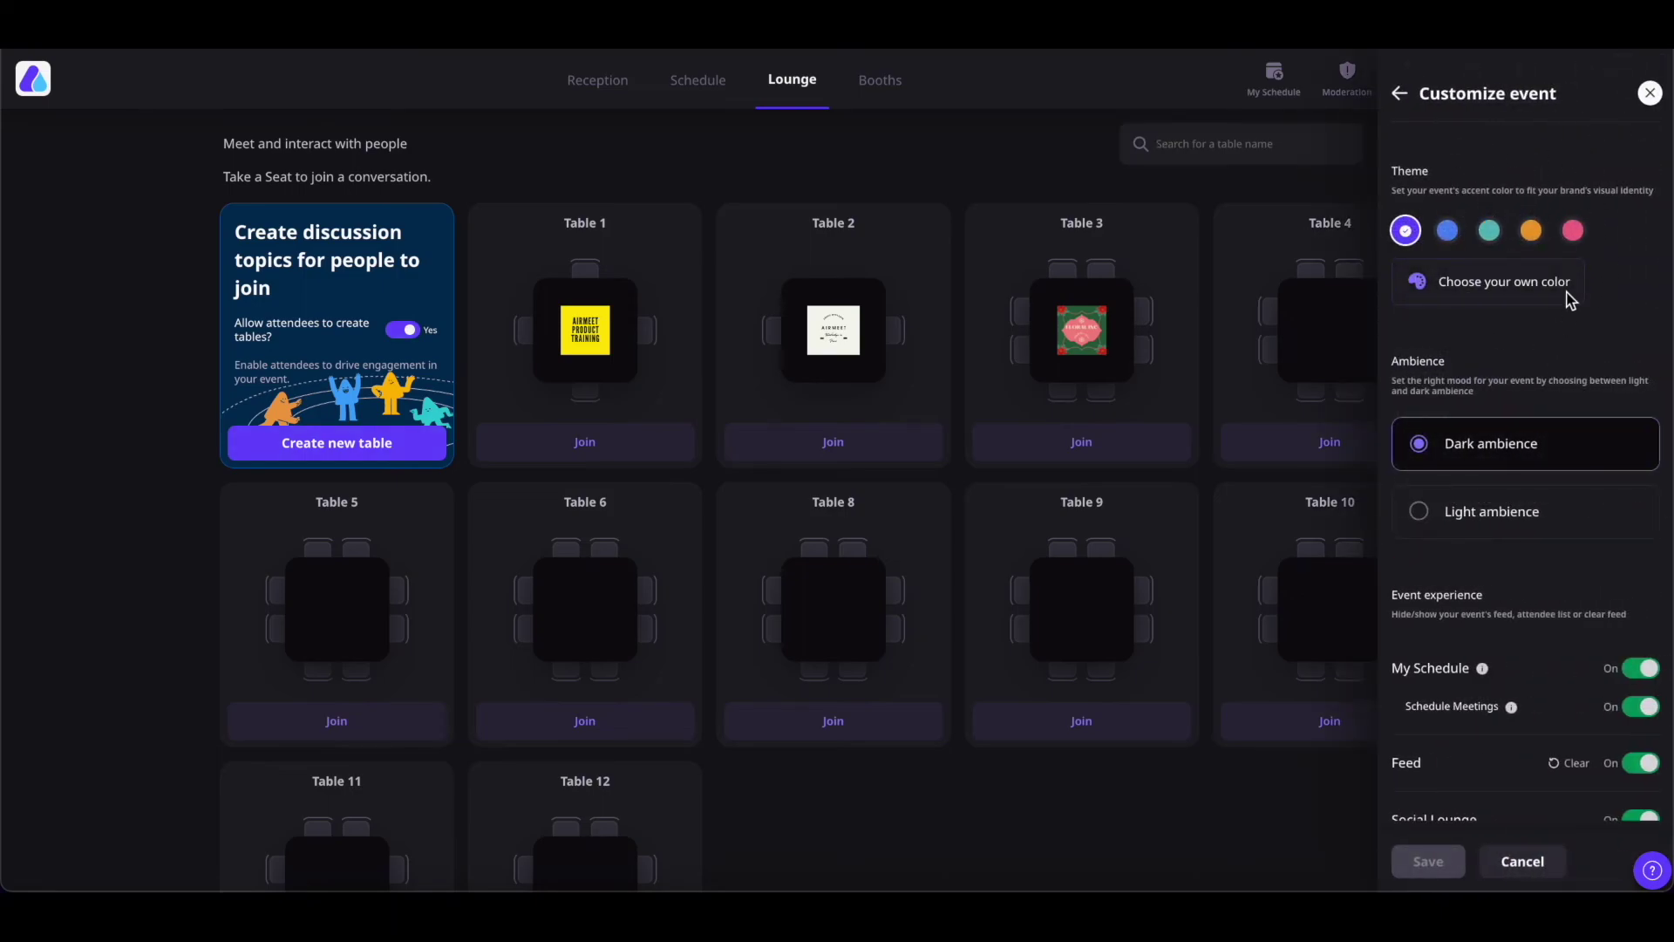
{"action": "left_click", "coordinate": [1573, 232]}
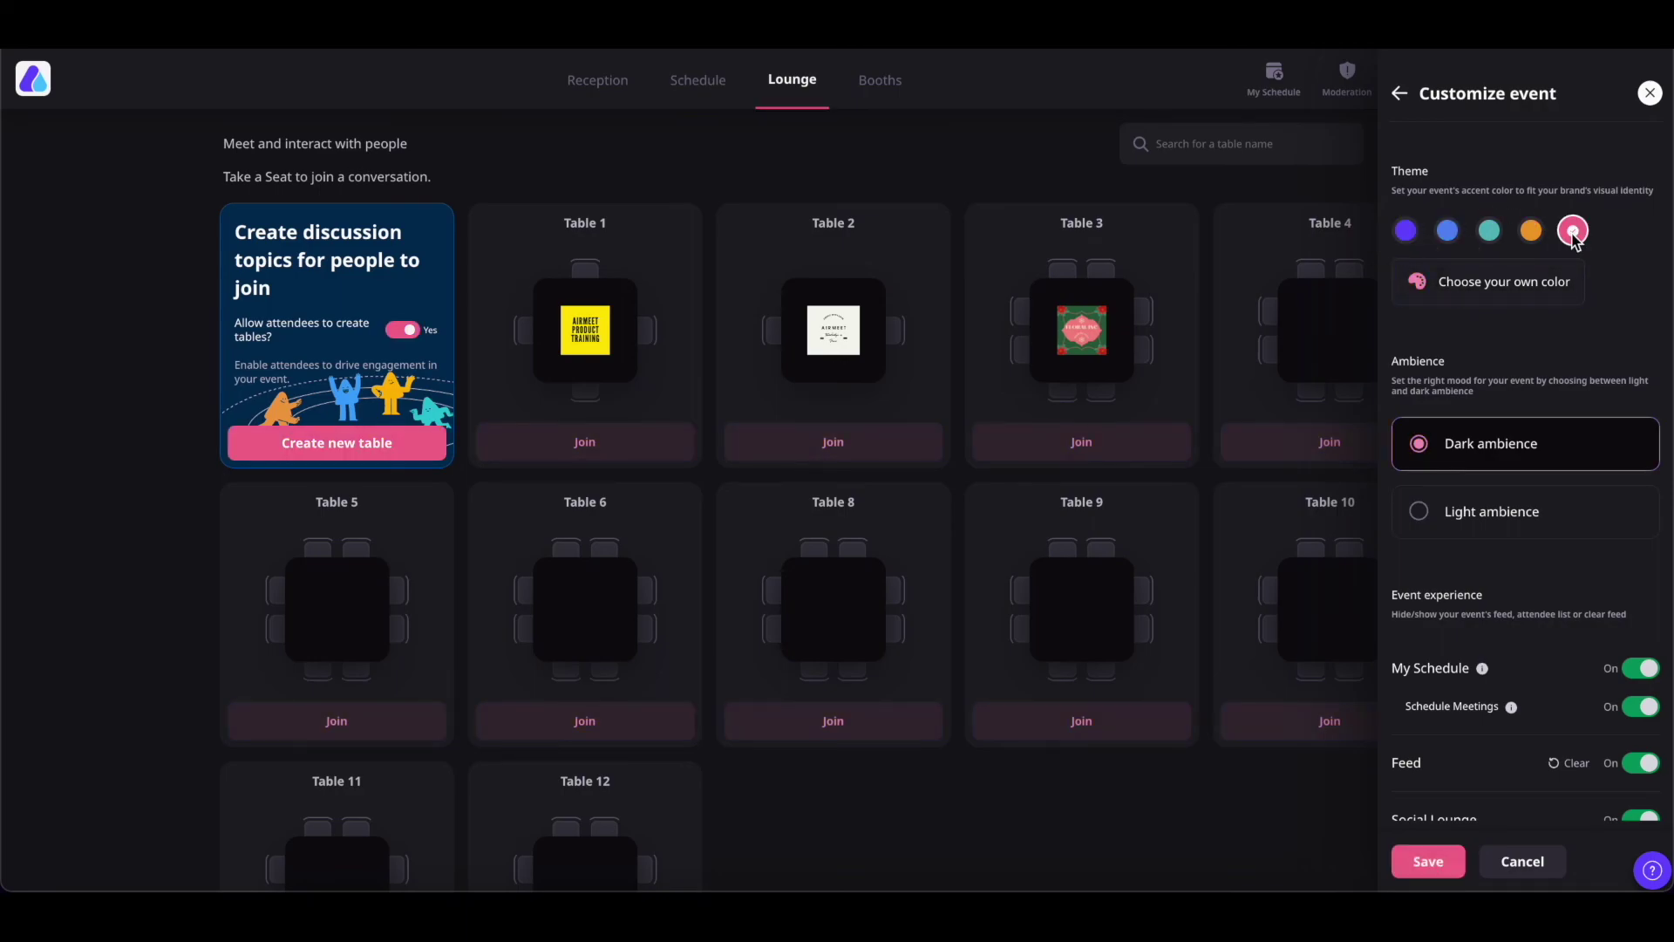
{"action": "left_click", "coordinate": [1486, 282]}
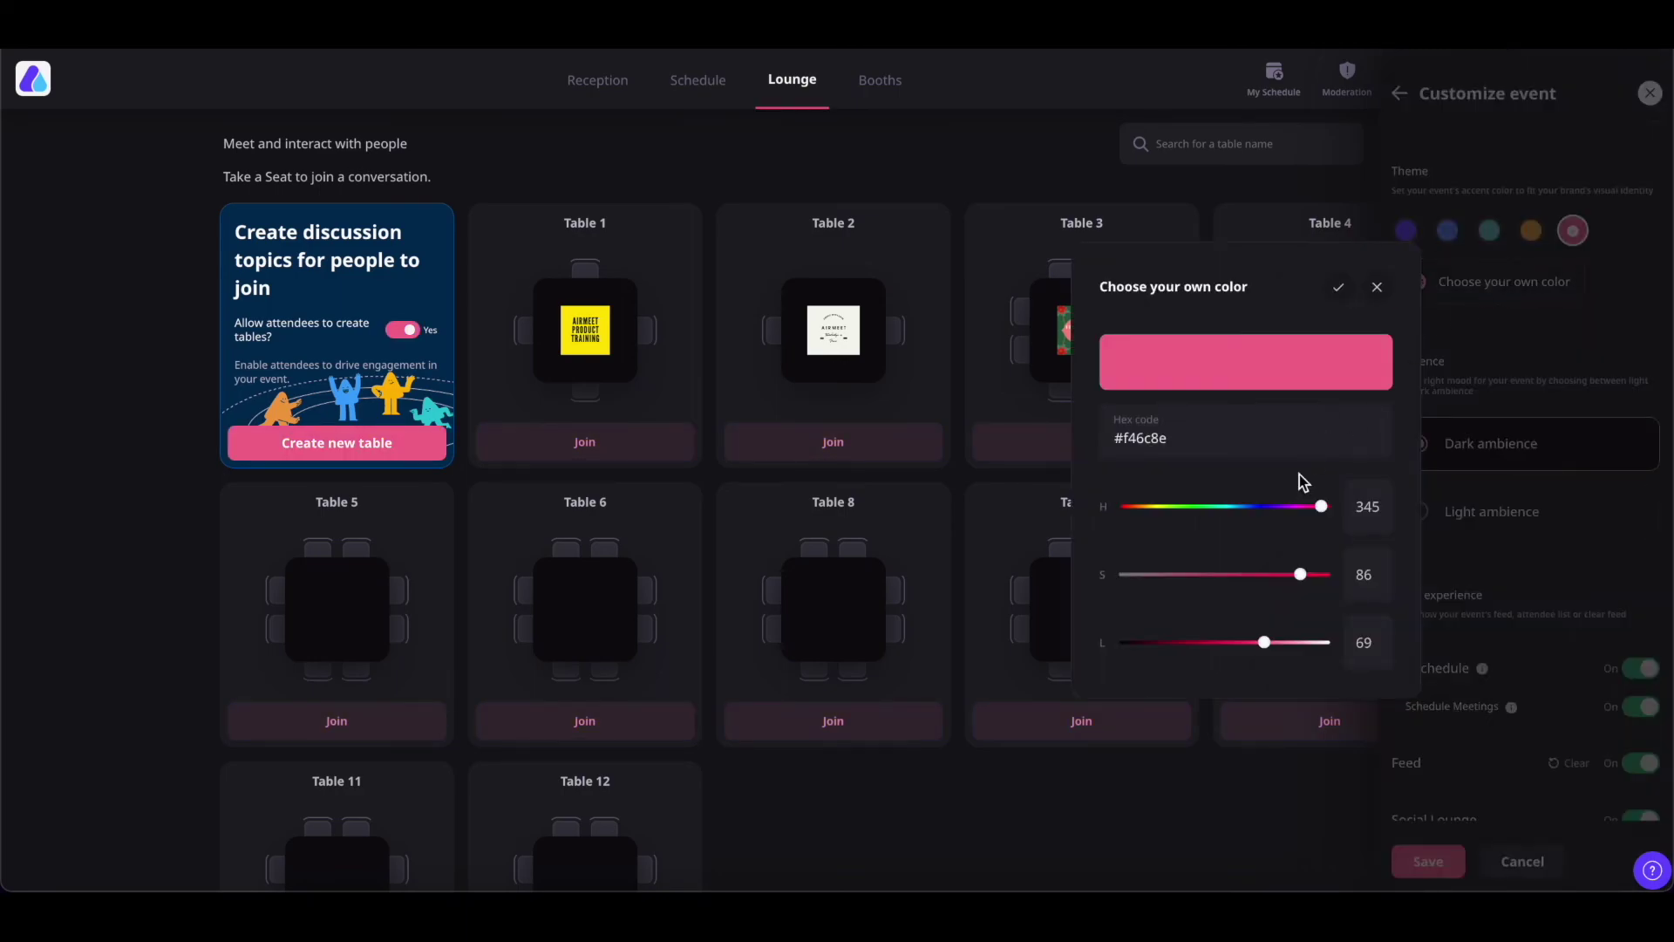
{"action": "left_click_drag", "start_coordinate": [1320, 506], "coordinate": [1175, 517]}
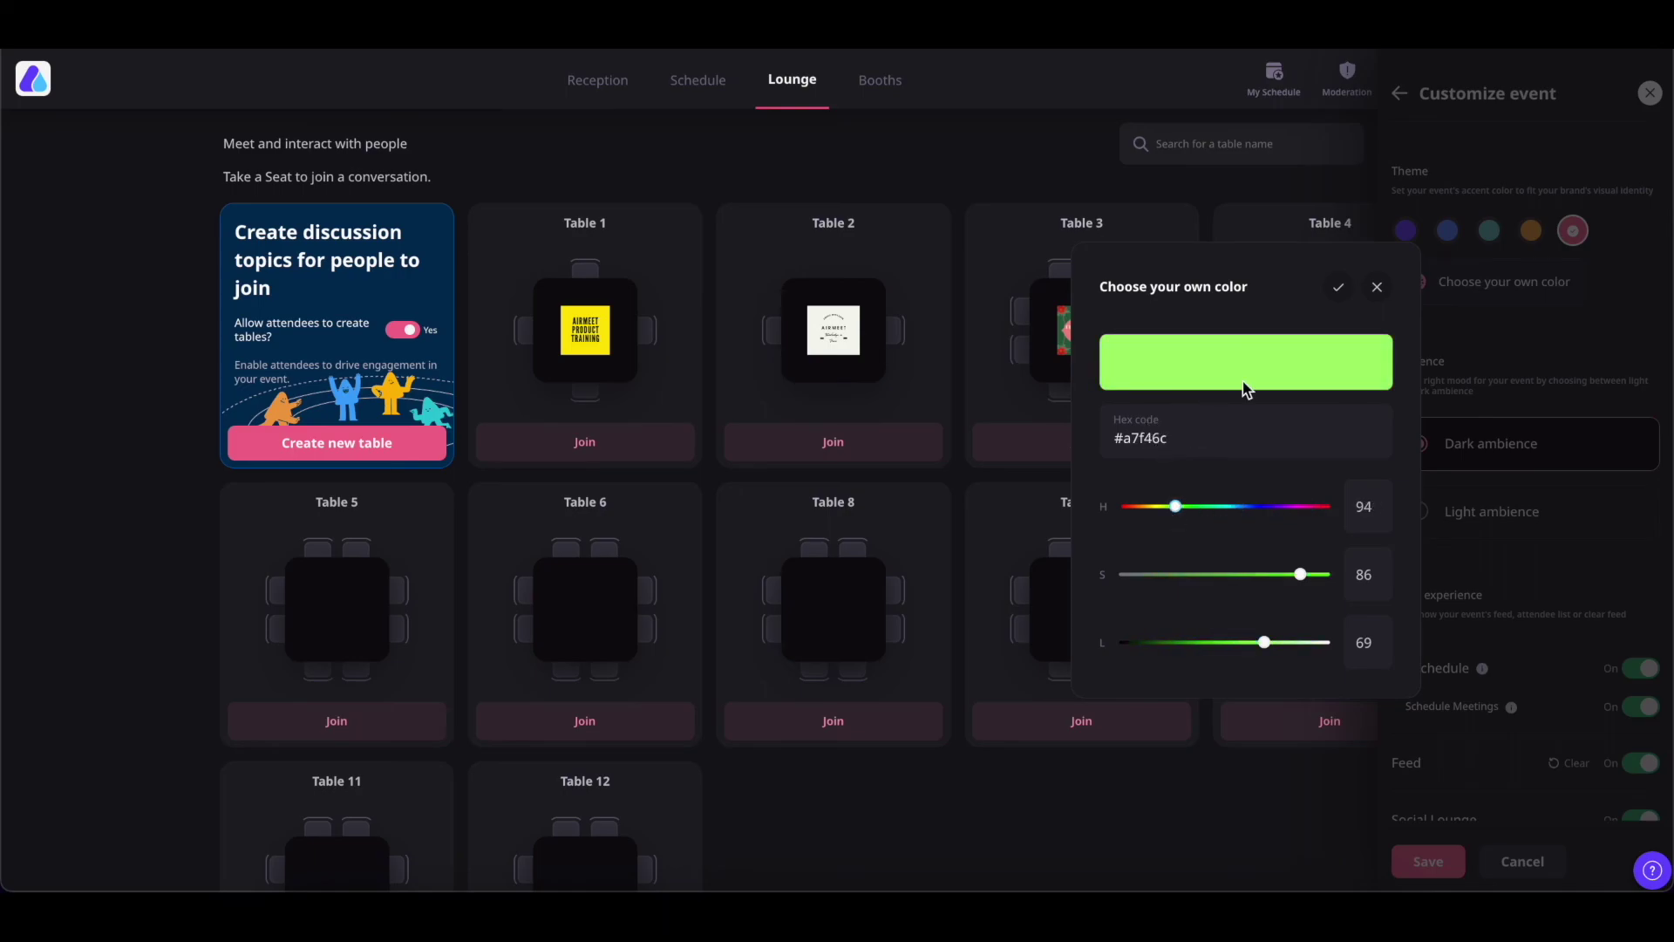
{"action": "left_click", "coordinate": [1336, 291]}
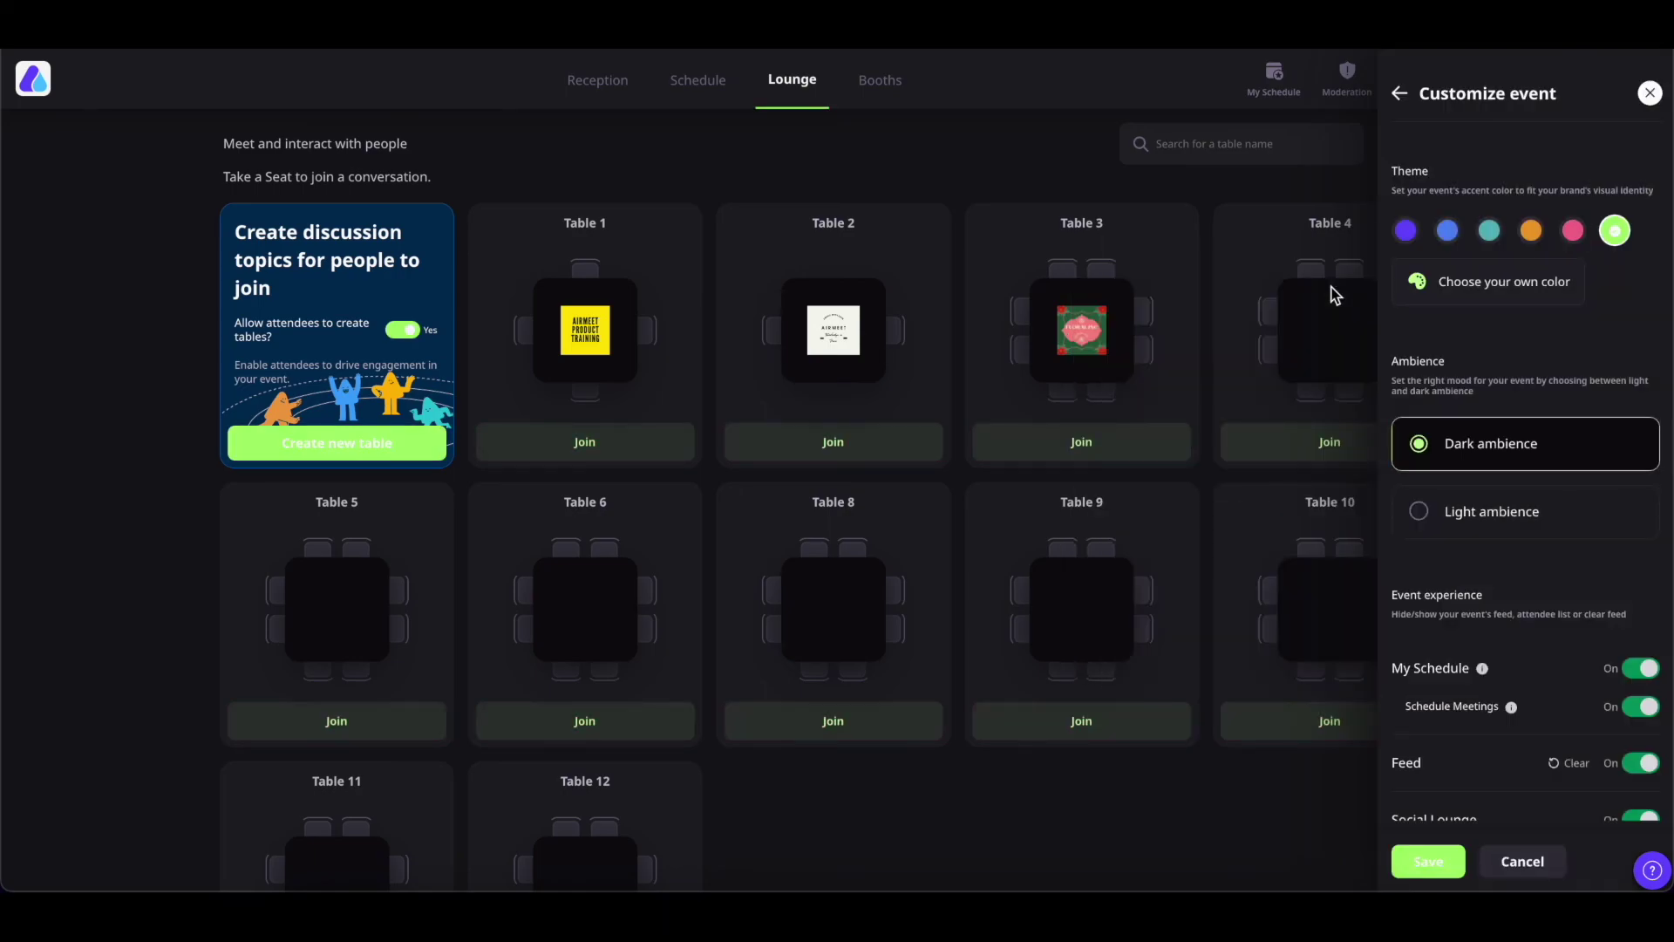
- Save the event customization with the Dark ambience selected
{"action": "scroll", "coordinate": [1483, 335], "scroll_direction": "down", "scroll_amount": 2}
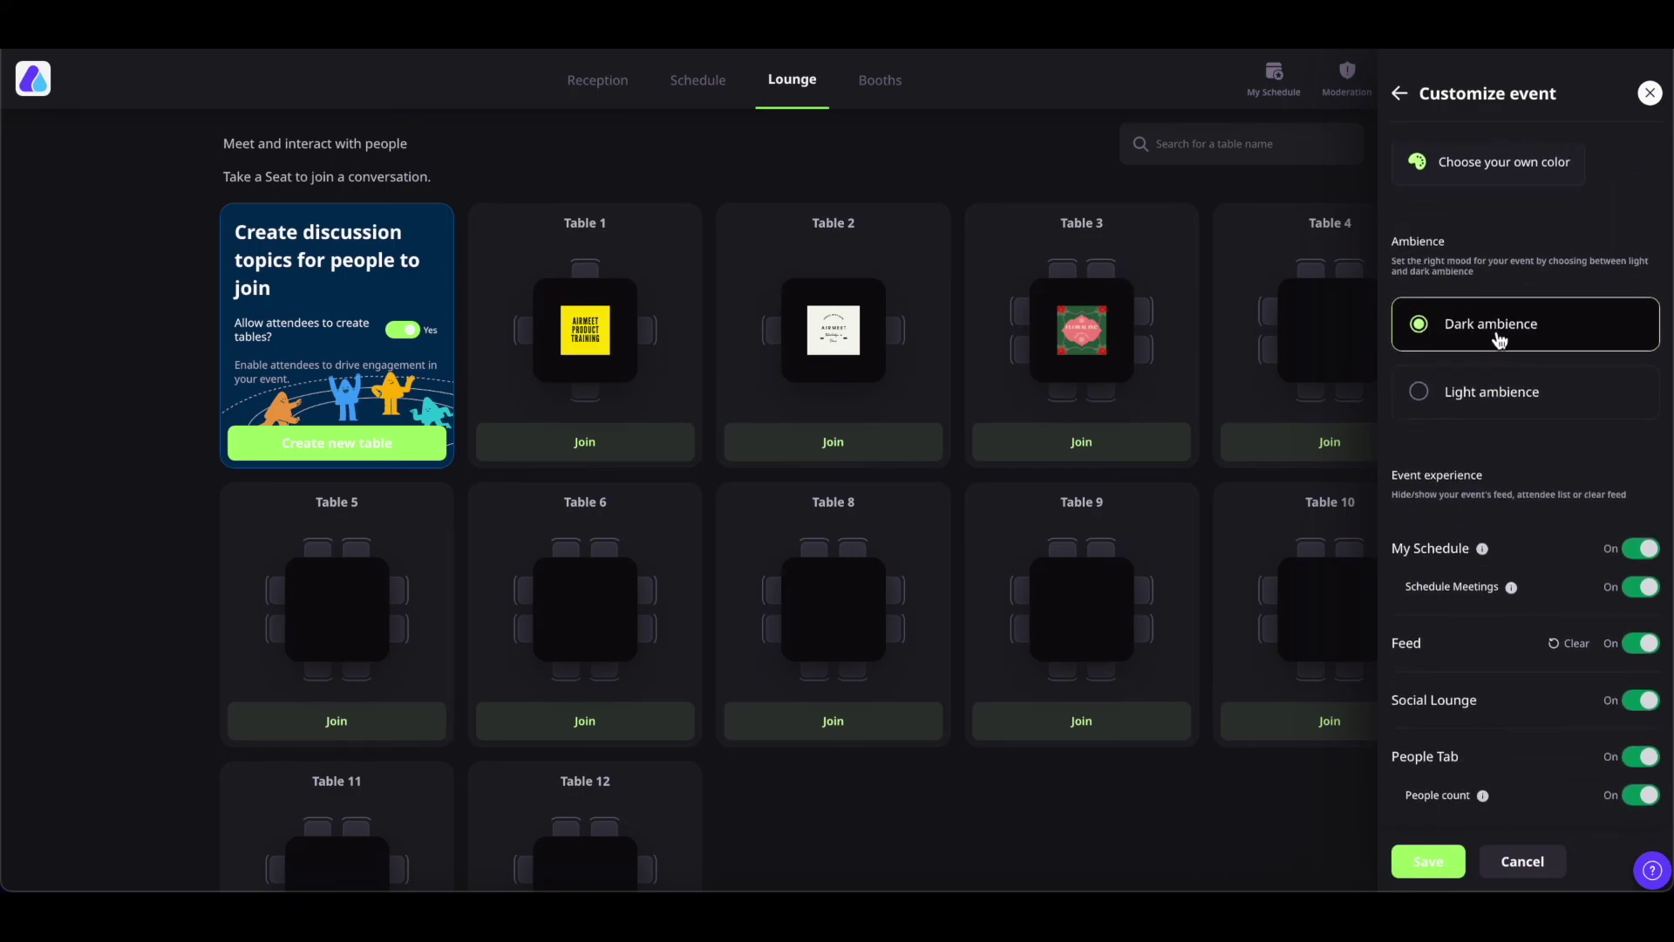
{"action": "left_click", "coordinate": [1471, 393]}
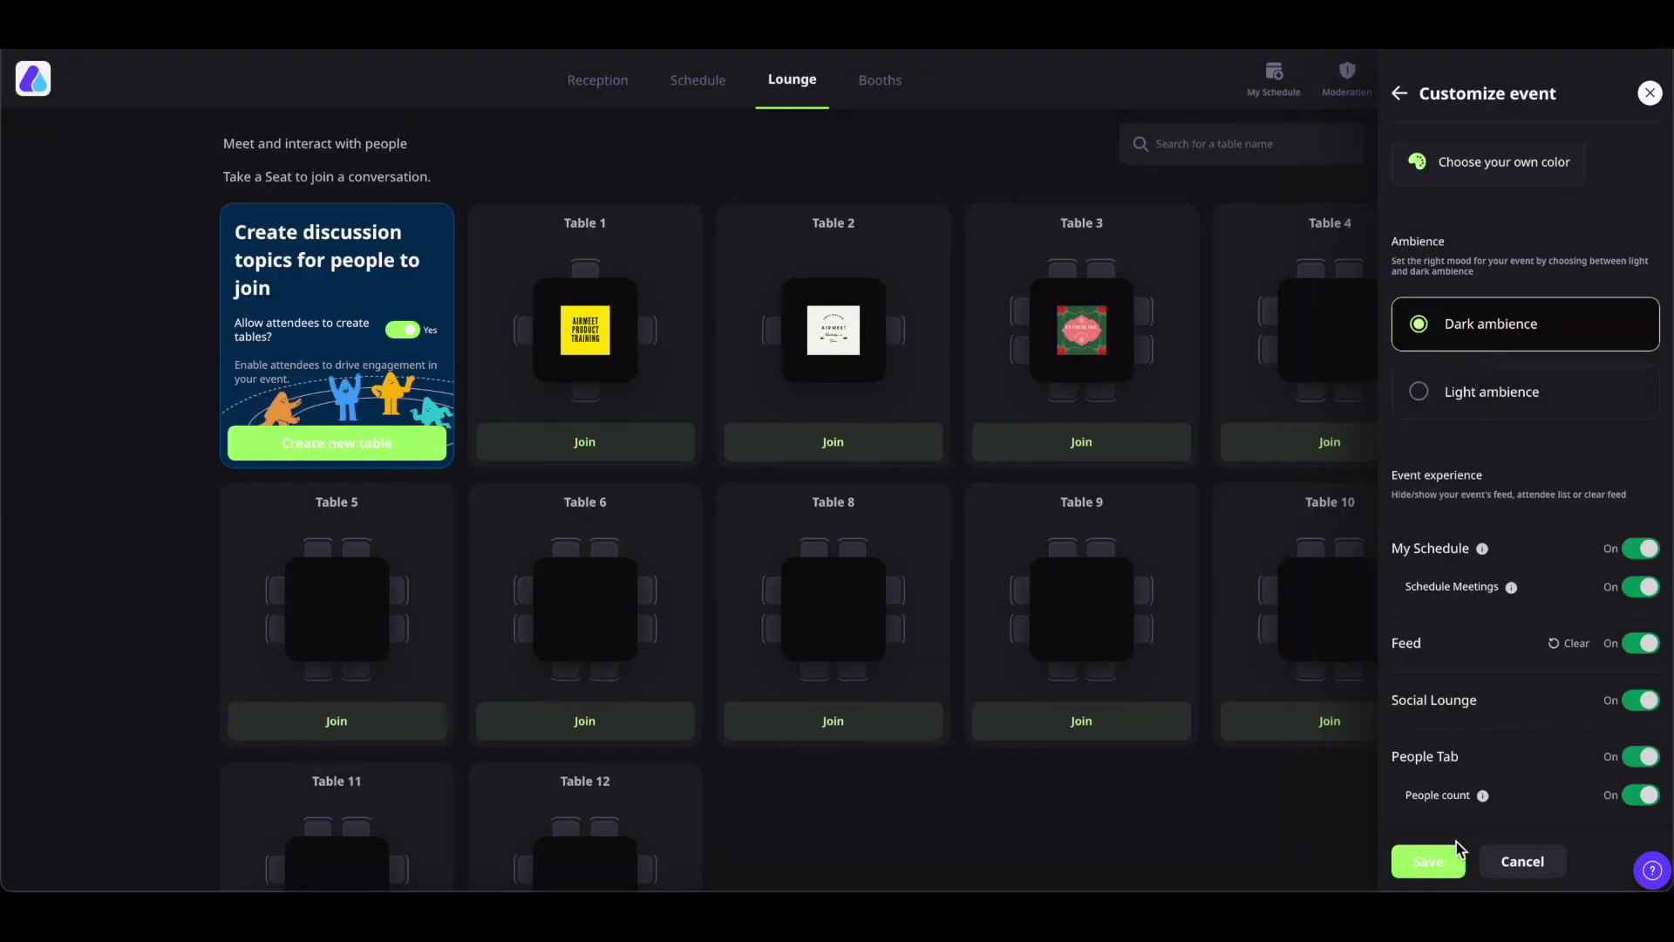
{"action": "left_click", "coordinate": [1432, 859]}
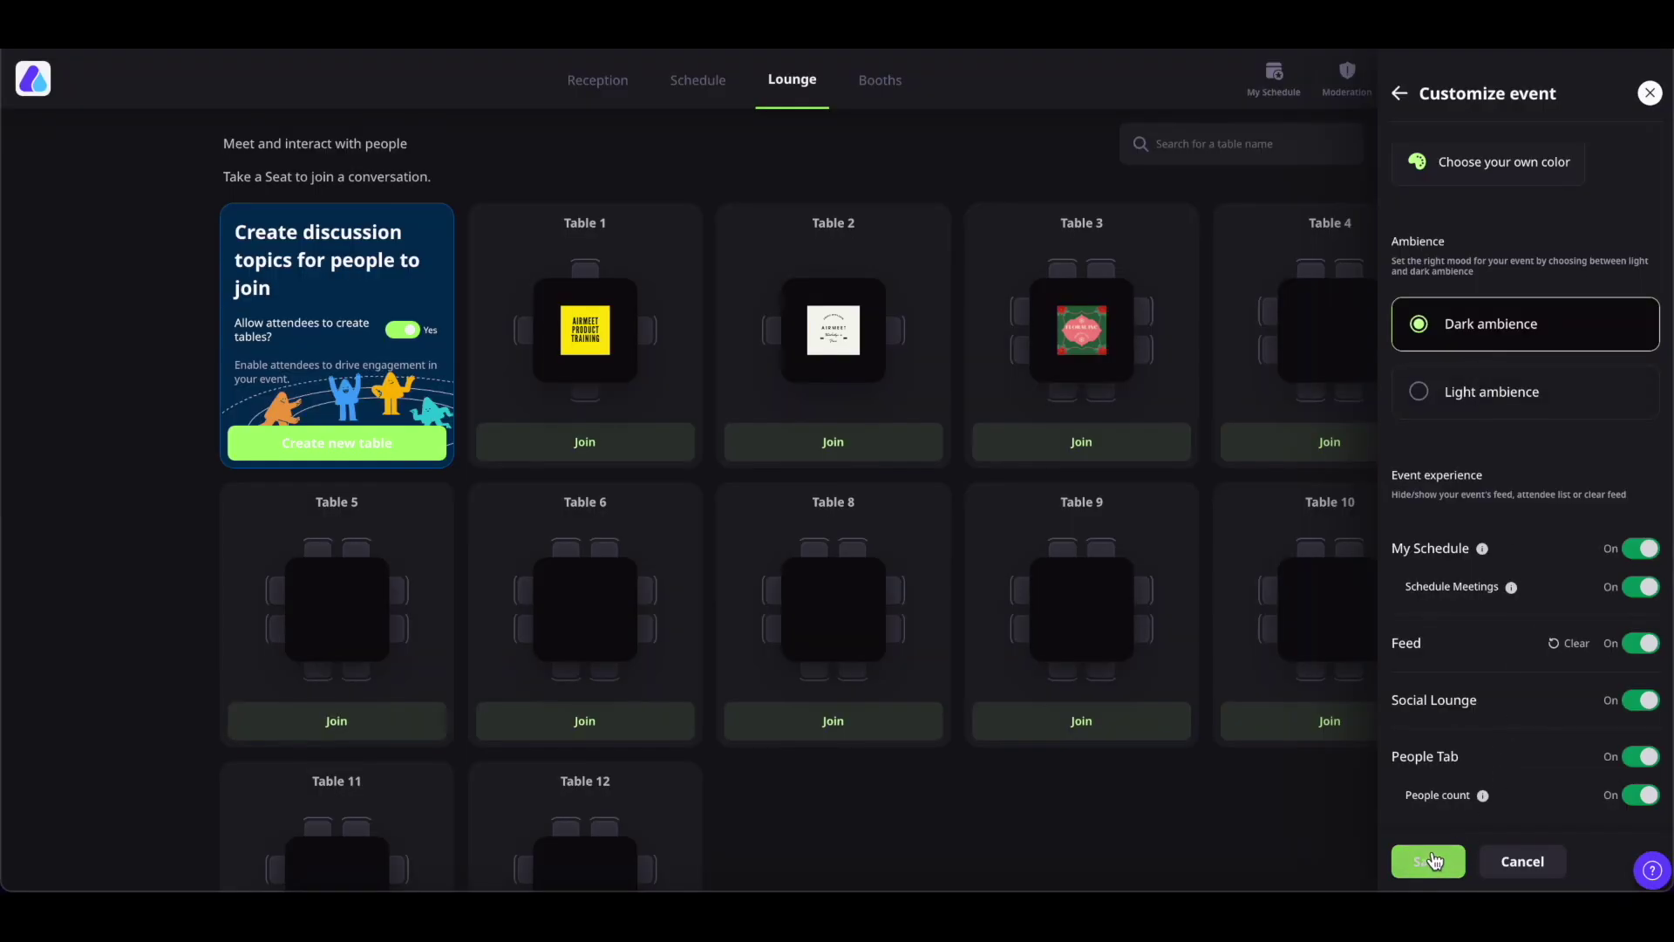